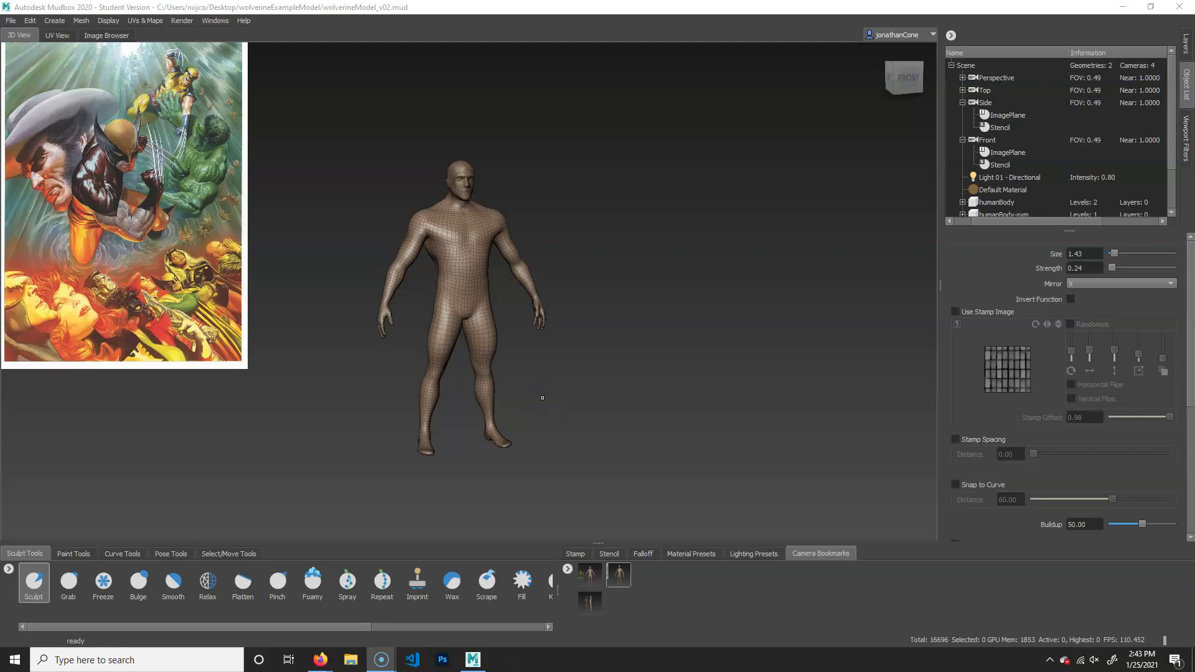
# Save the scene over the existing wolverineModel_v02 Mudbox file in the wolverineExampleModel folder
pyautogui.click(12, 20)
pyautogui.click(38, 72)
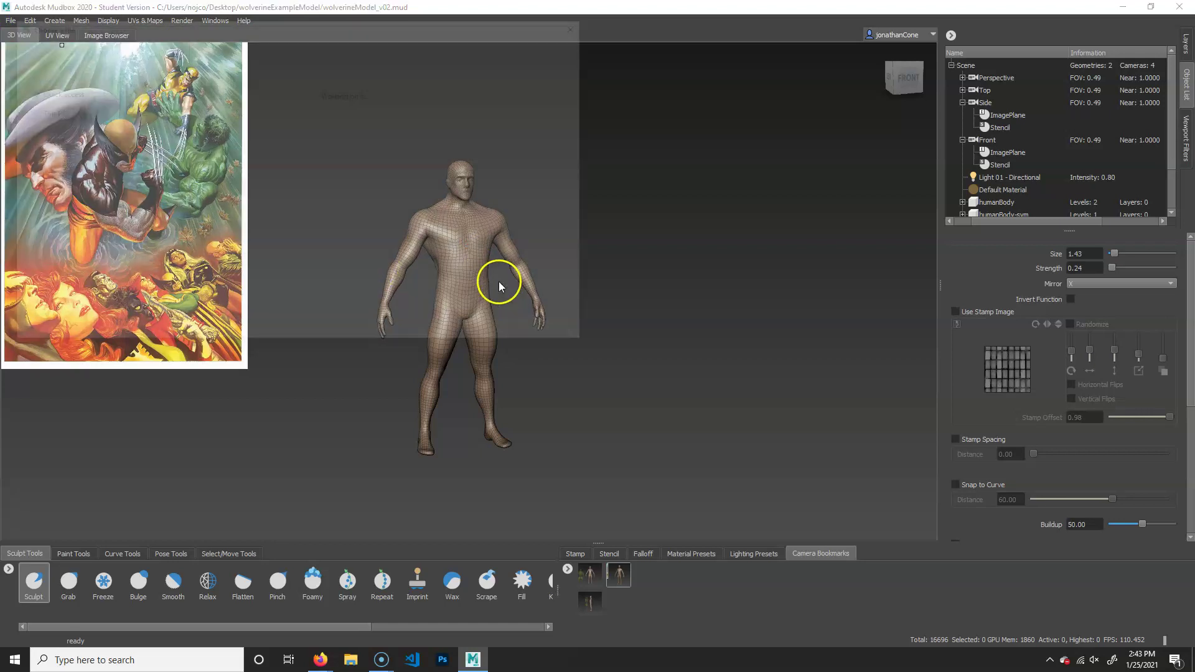
pyautogui.click(282, 148)
pyautogui.click(489, 329)
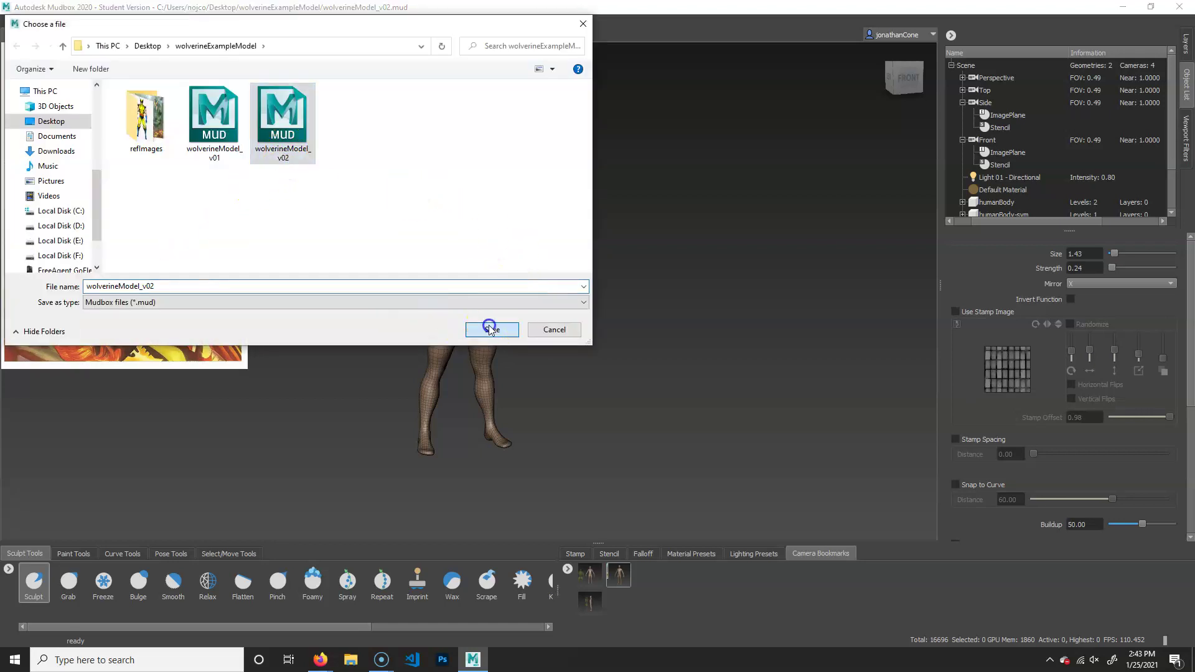
pyautogui.click(613, 329)
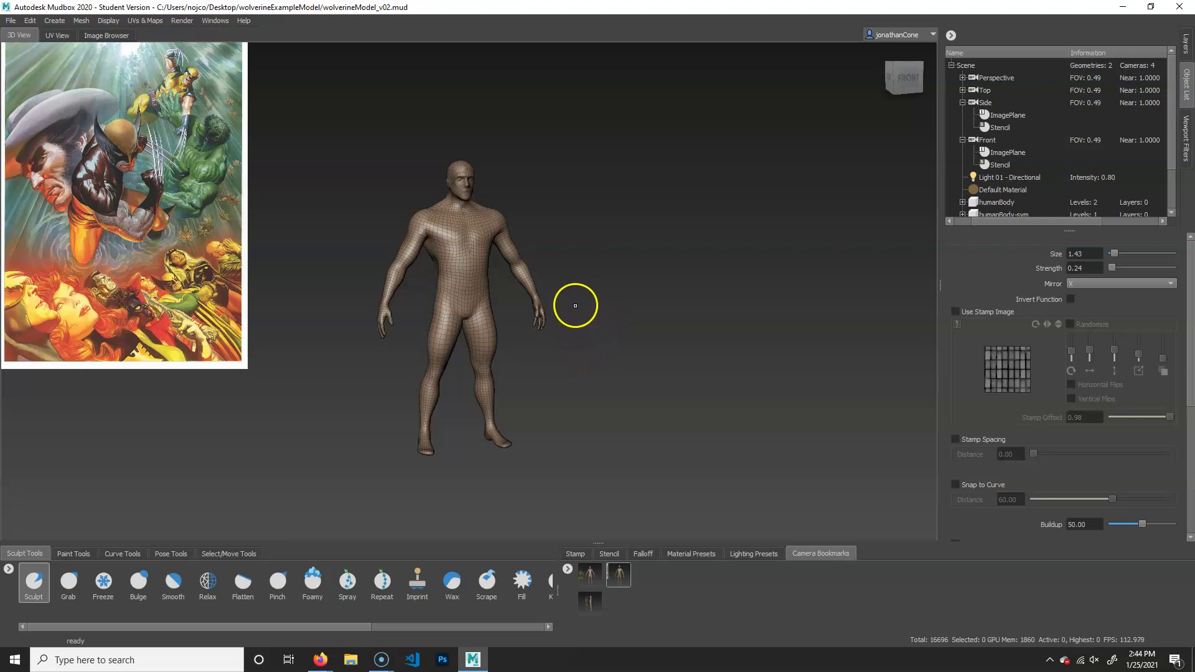
# Show the sculpt layers and enable the Tessellate option for the Sculpt brush
pyautogui.keyDown('alt'); pyautogui.moveTo(576, 282); pyautogui.dragTo(587, 335, button='middle'); pyautogui.keyUp('alt')
pyautogui.keyDown('alt'); pyautogui.moveTo(590, 330); pyautogui.dragTo(877, 340, button='right'); pyautogui.keyUp('alt')
pyautogui.keyDown('alt'); pyautogui.moveTo(674, 445); pyautogui.dragTo(706, 355, button='middle'); pyautogui.keyUp('alt')
pyautogui.keyDown('alt'); pyautogui.moveTo(723, 360); pyautogui.dragTo(704, 359); pyautogui.keyUp('alt')
pyautogui.keyDown('alt'); pyautogui.moveTo(718, 301); pyautogui.dragTo(711, 369, button='middle'); pyautogui.keyUp('alt')
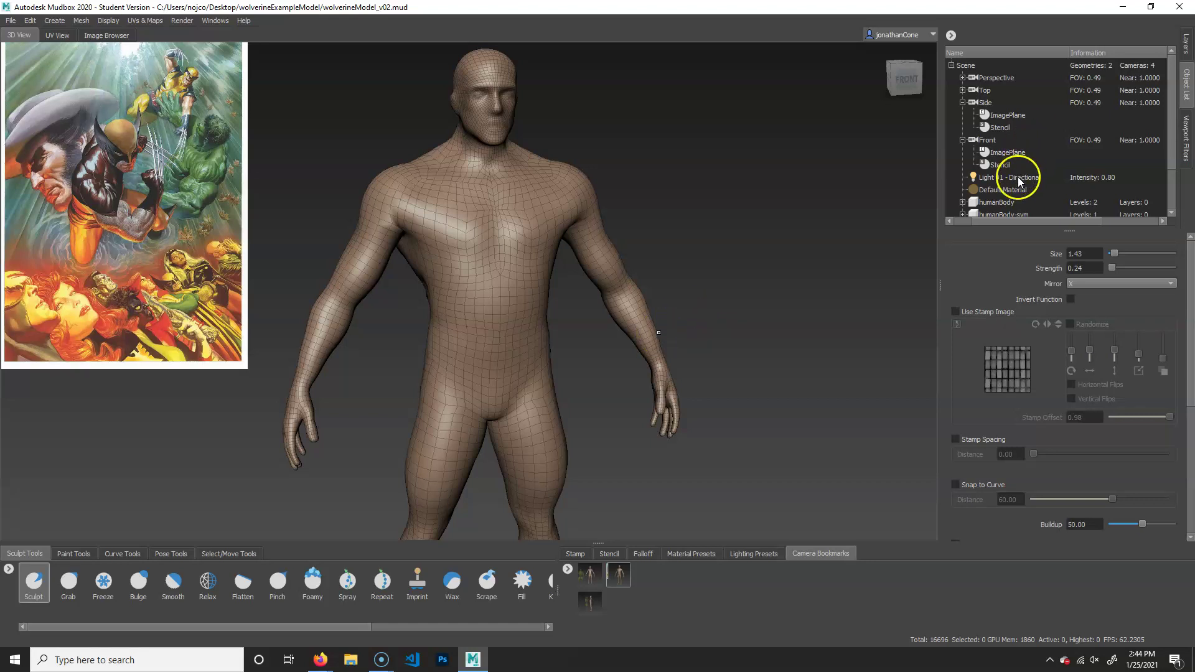
pyautogui.click(1187, 44)
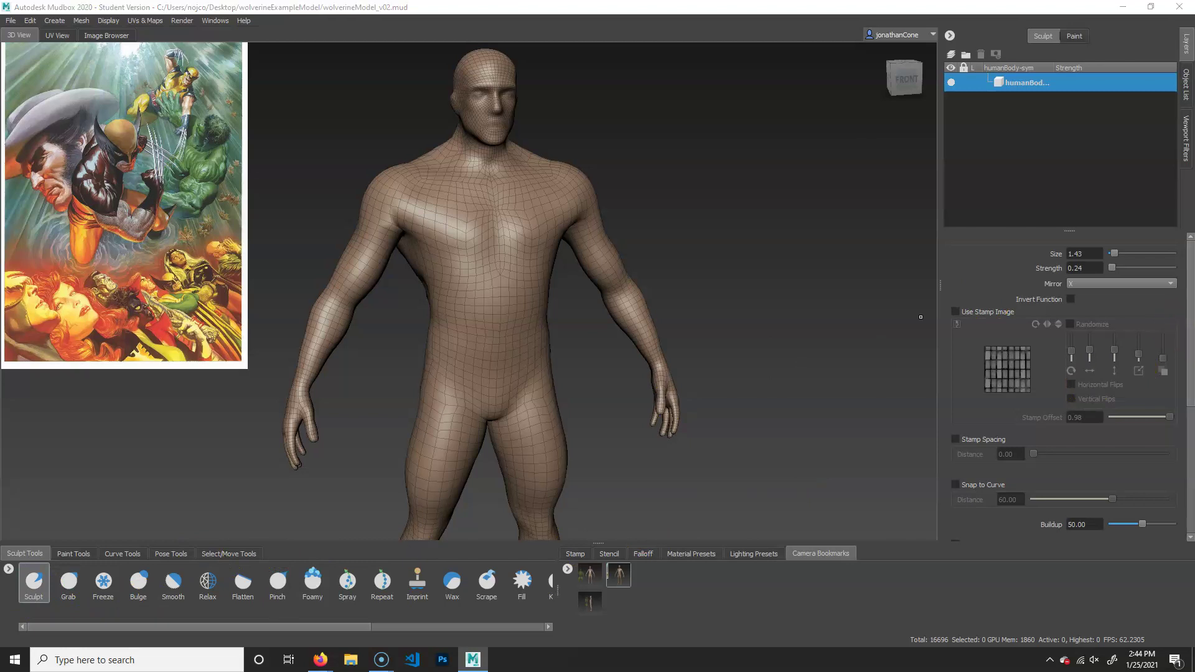
pyautogui.moveTo(1189, 340); pyautogui.dragTo(1189, 498)
pyautogui.click(1071, 419)
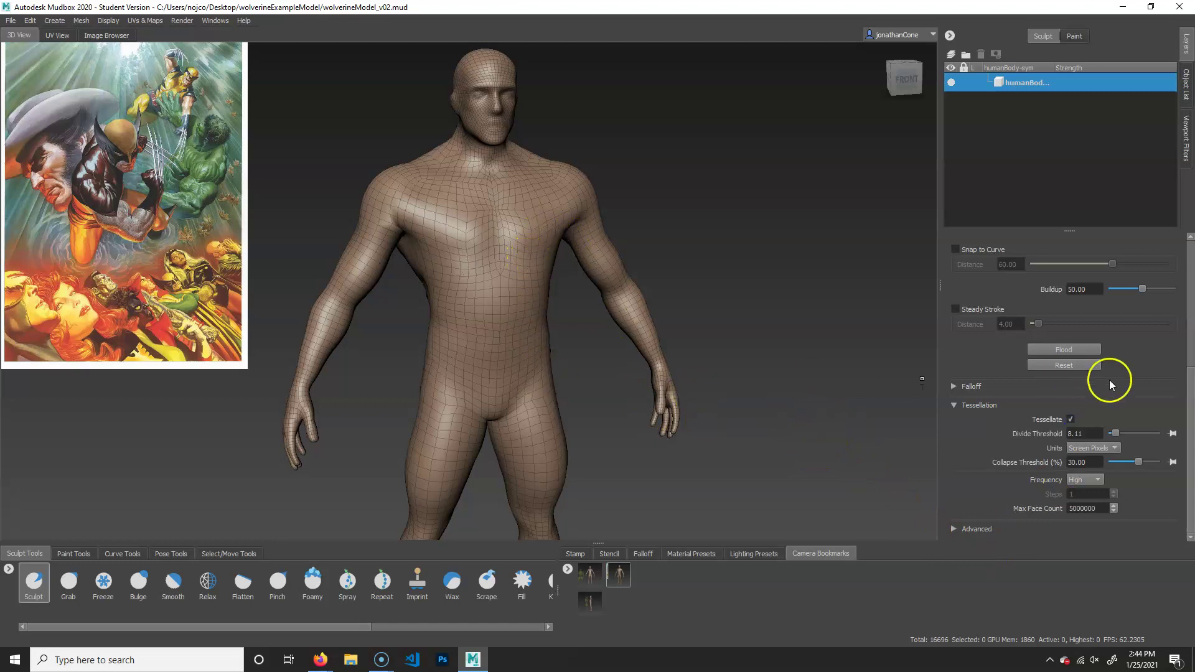
# Start sculpting on the chest and generate a triangulated tessellation copy of the body mesh
pyautogui.keyDown('alt'); pyautogui.moveTo(701, 269); pyautogui.dragTo(709, 318, button='middle'); pyautogui.keyUp('alt')
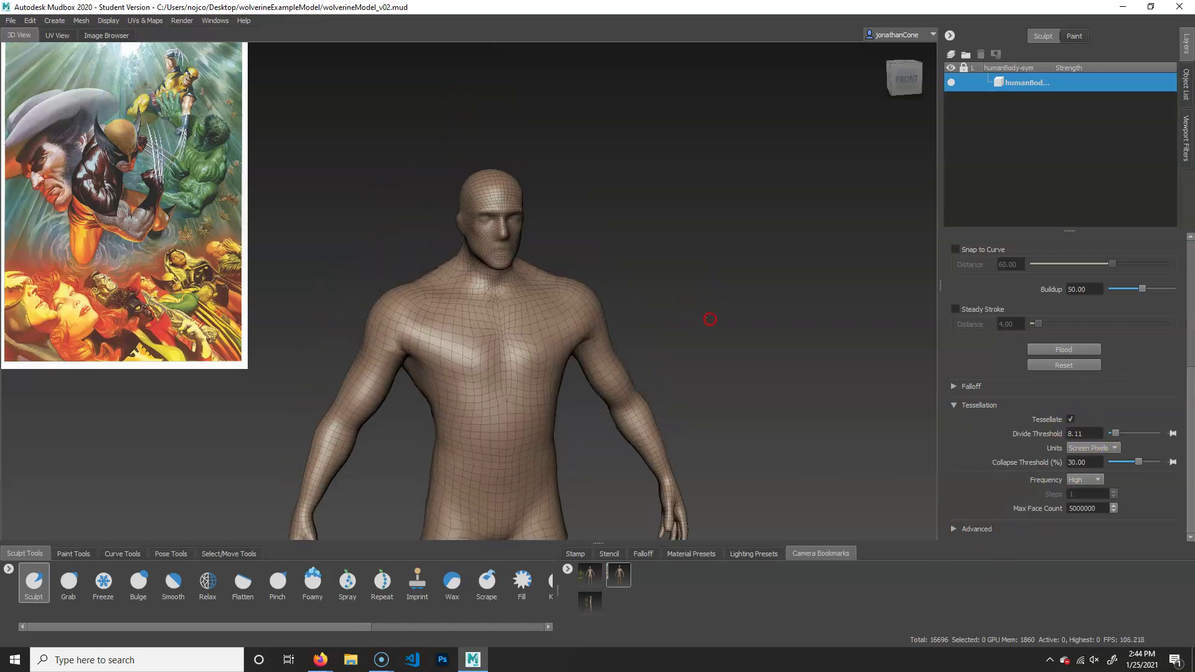
pyautogui.keyDown('alt'); pyautogui.moveTo(710, 318); pyautogui.dragTo(844, 359, button='right'); pyautogui.keyUp('alt')
pyautogui.keyDown('alt'); pyautogui.moveTo(830, 383); pyautogui.dragTo(818, 331, button='middle'); pyautogui.keyUp('alt')
pyautogui.keyDown('alt'); pyautogui.moveTo(817, 337); pyautogui.dragTo(831, 336); pyautogui.keyUp('alt')
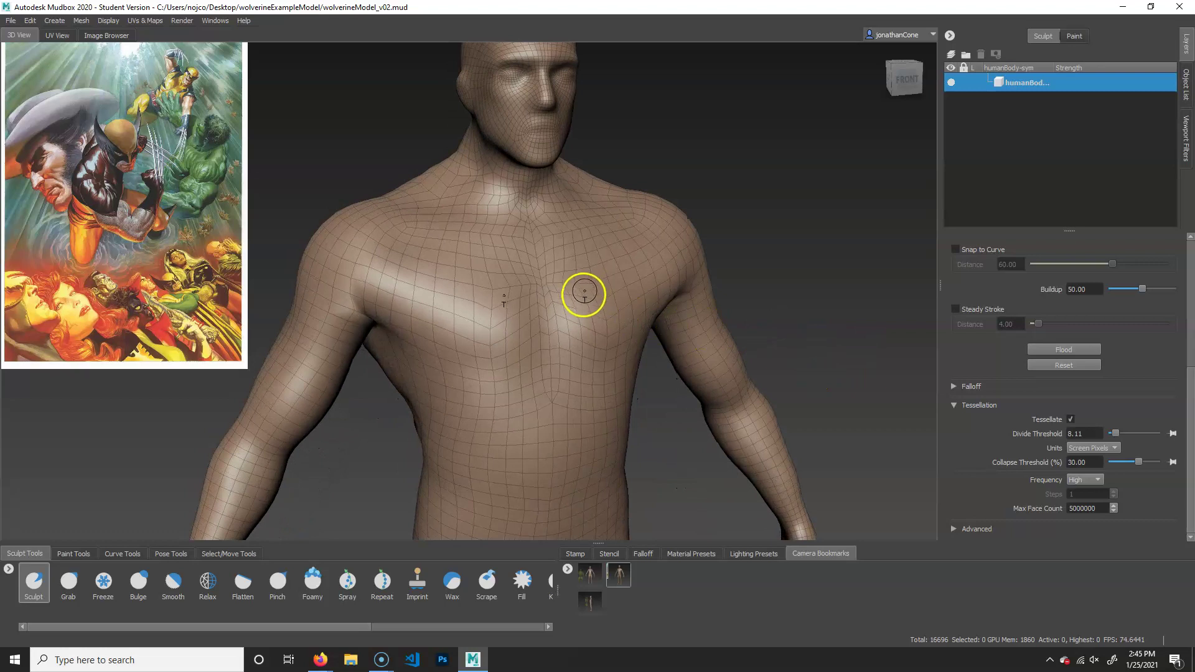
pyautogui.click(583, 295)
pyautogui.click(664, 374)
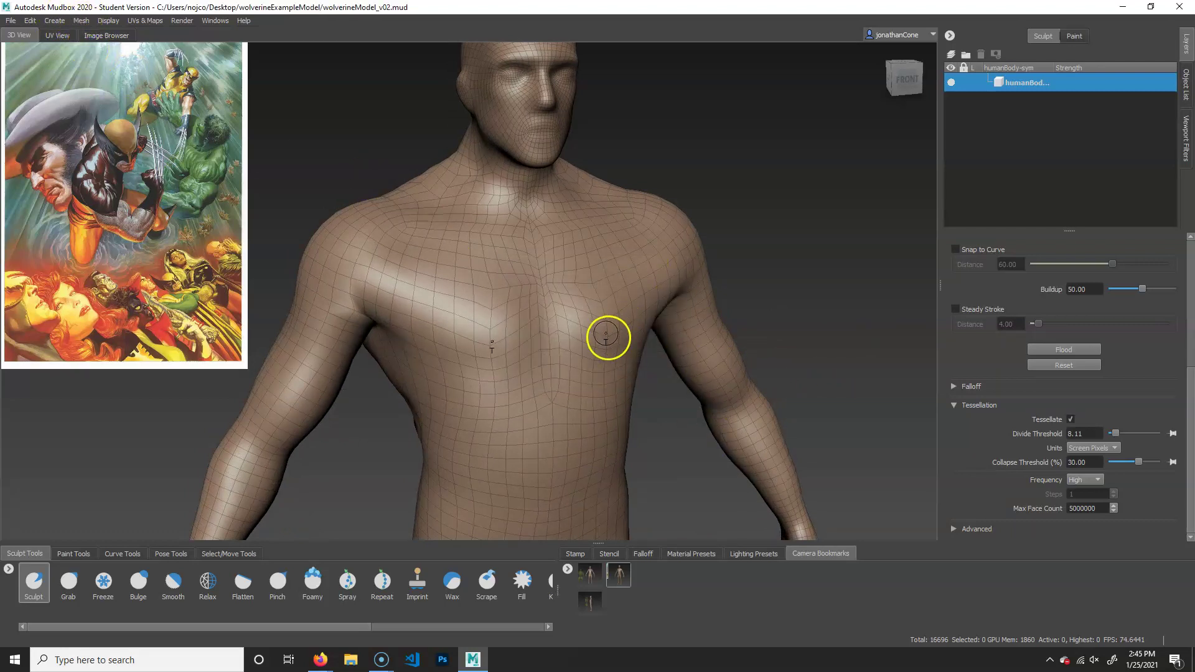
pyautogui.click(579, 363)
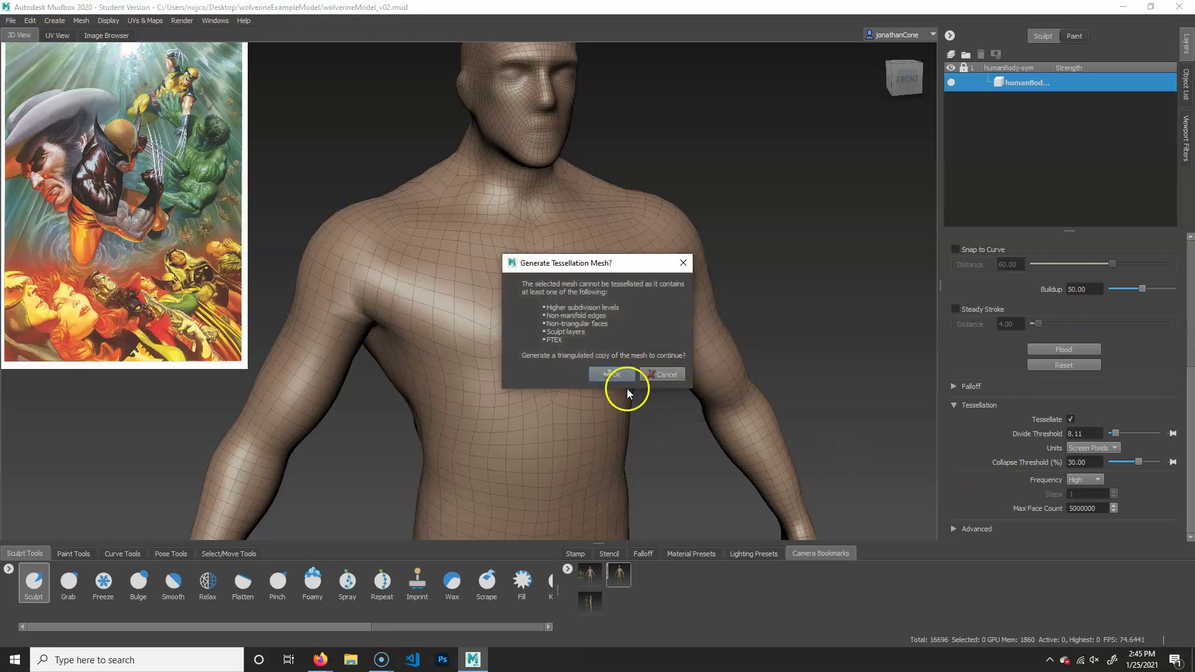
pyautogui.click(613, 374)
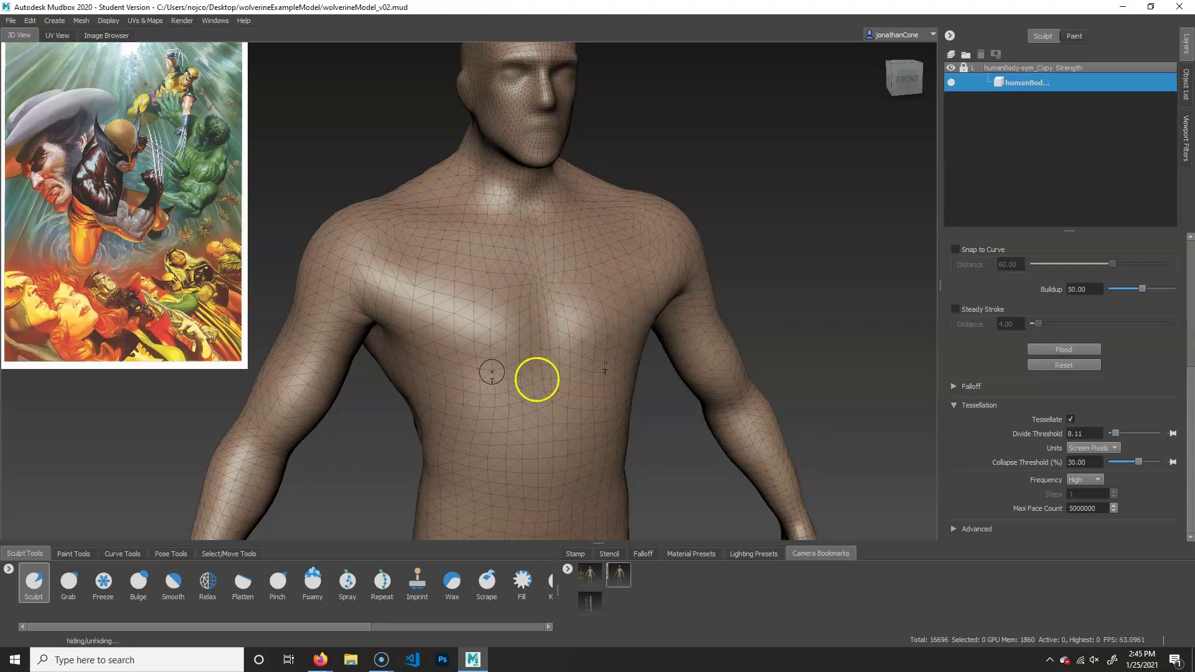
pyautogui.click(80, 21)
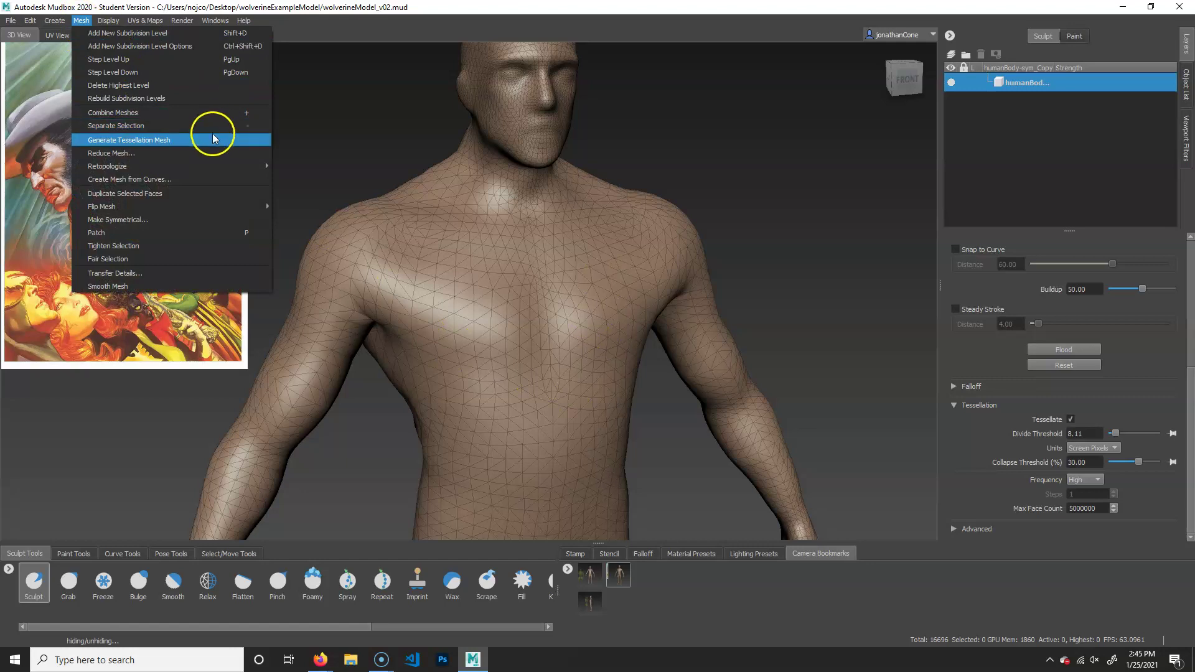
pyautogui.click(785, 17)
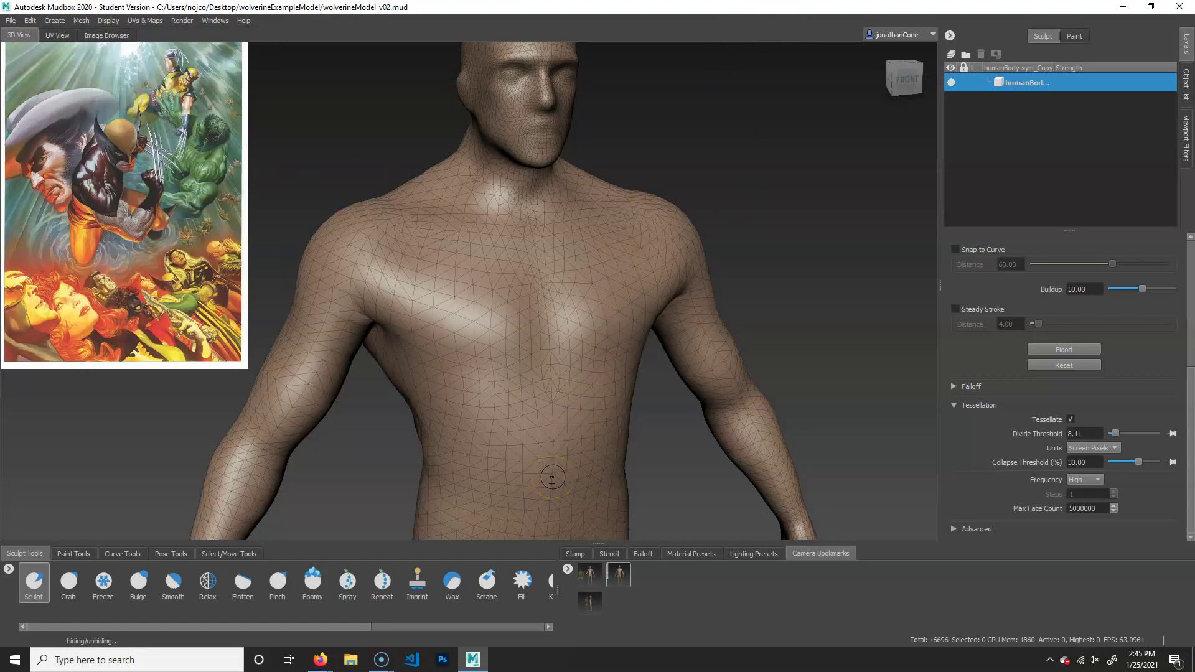
# Try a tessellating Sculpt stroke across the chest and undo it
pyautogui.moveTo(517, 303)
pyautogui.mouseDown()
pyautogui.moveTo(587, 421)
pyautogui.moveTo(617, 444)
pyautogui.mouseUp()
pyautogui.hotkey('ctrl', 'z')
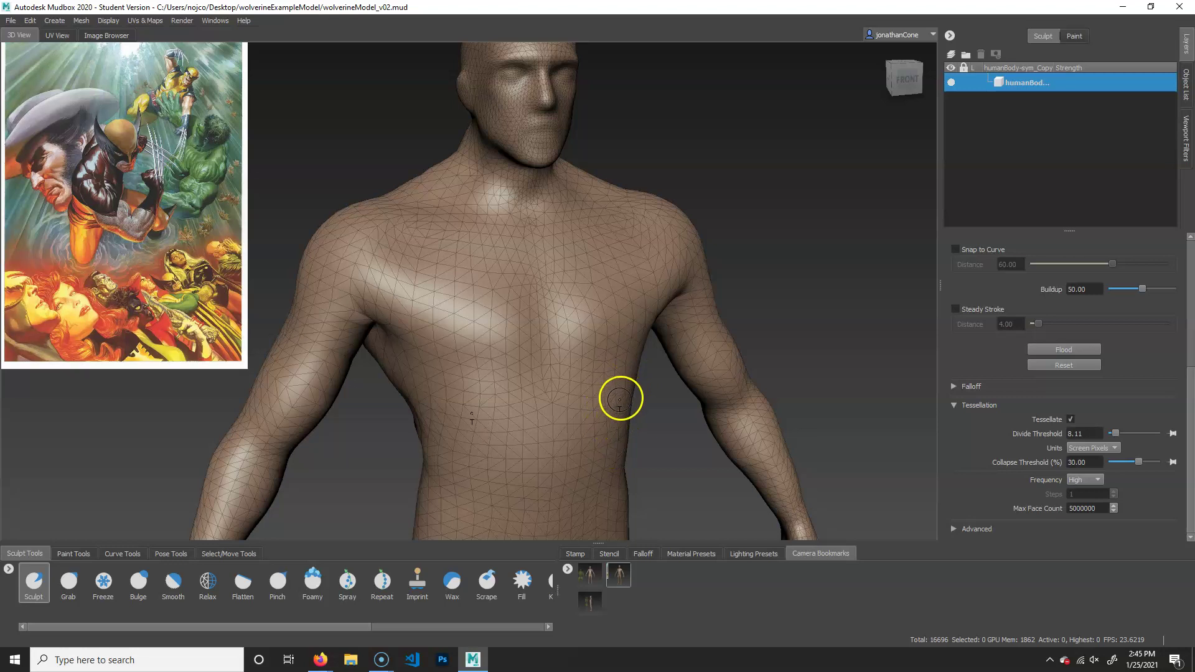
pyautogui.keyDown('alt'); pyautogui.moveTo(672, 403); pyautogui.dragTo(721, 419, button='middle'); pyautogui.keyUp('alt')
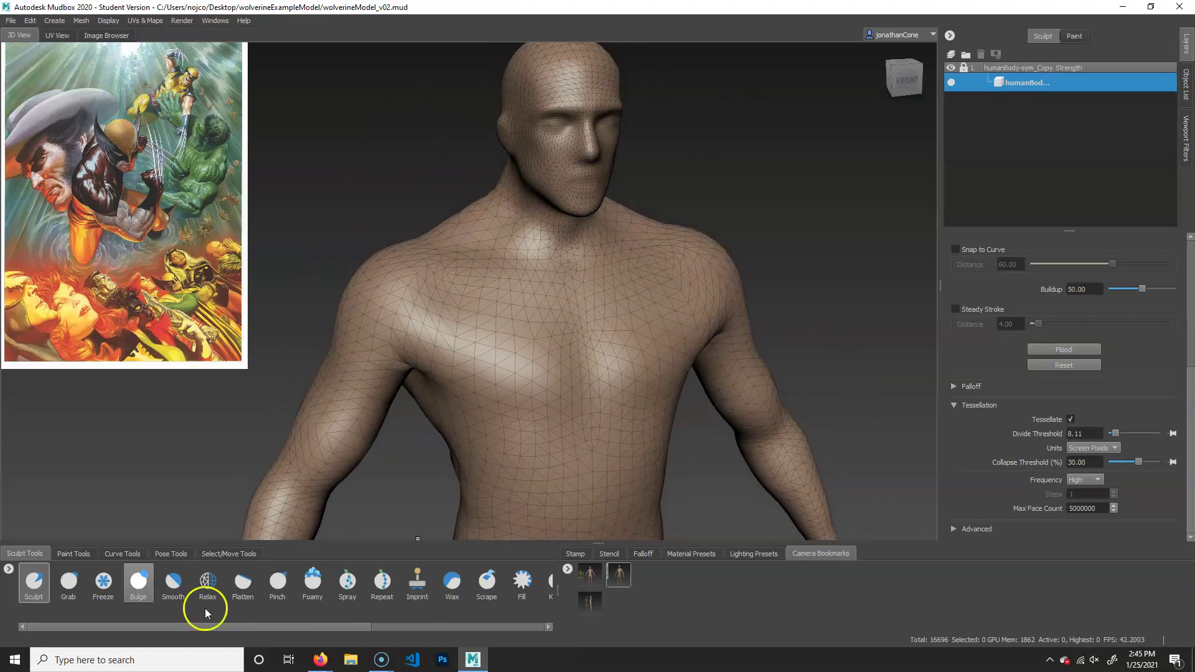
# Apply a rounded convex falloff to the Sculpt brush, test a short stroke on the chest, and undo it
pyautogui.click(610, 554)
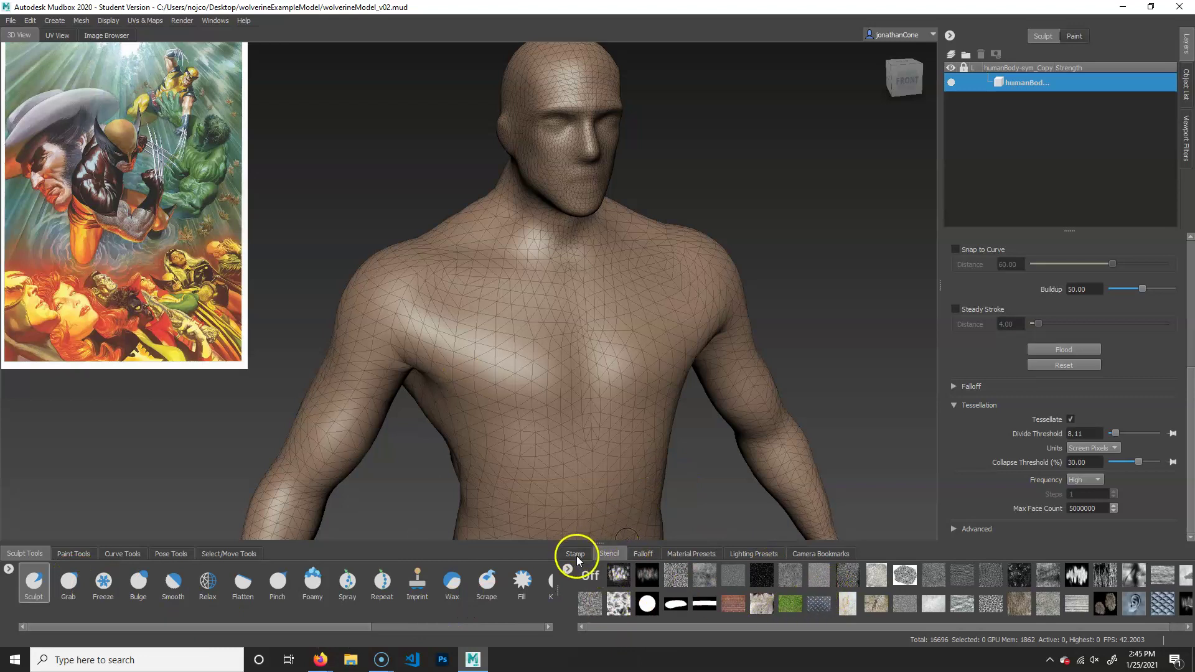
pyautogui.click(643, 554)
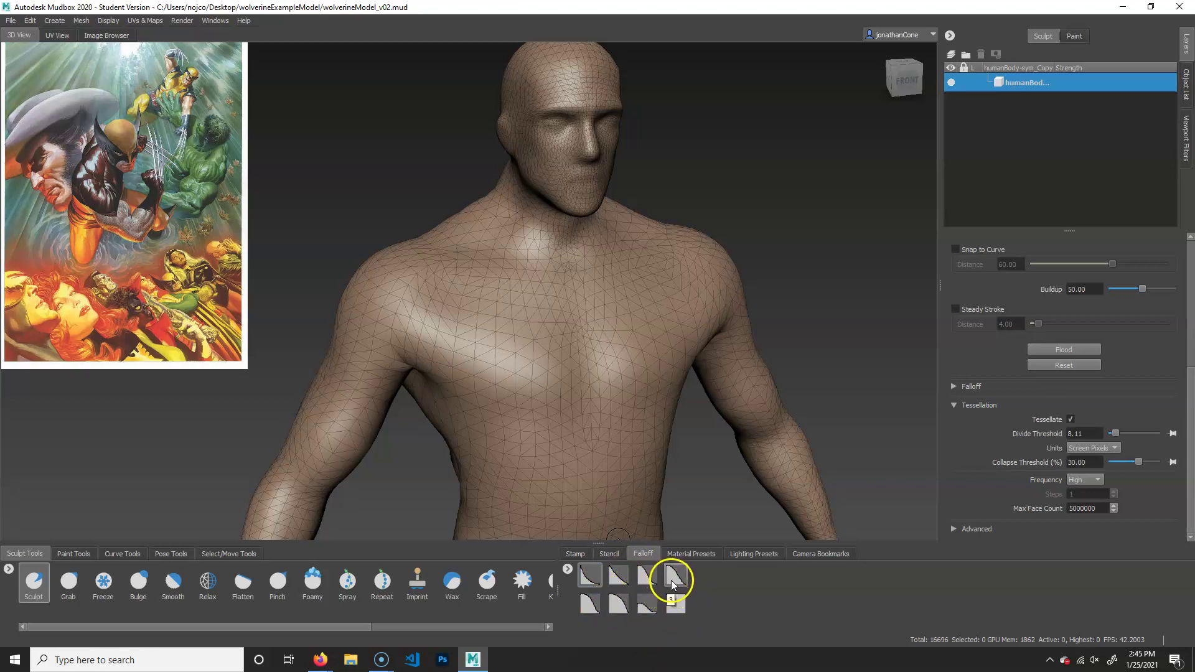
pyautogui.click(618, 603)
pyautogui.moveTo(498, 359); pyautogui.dragTo(502, 385)
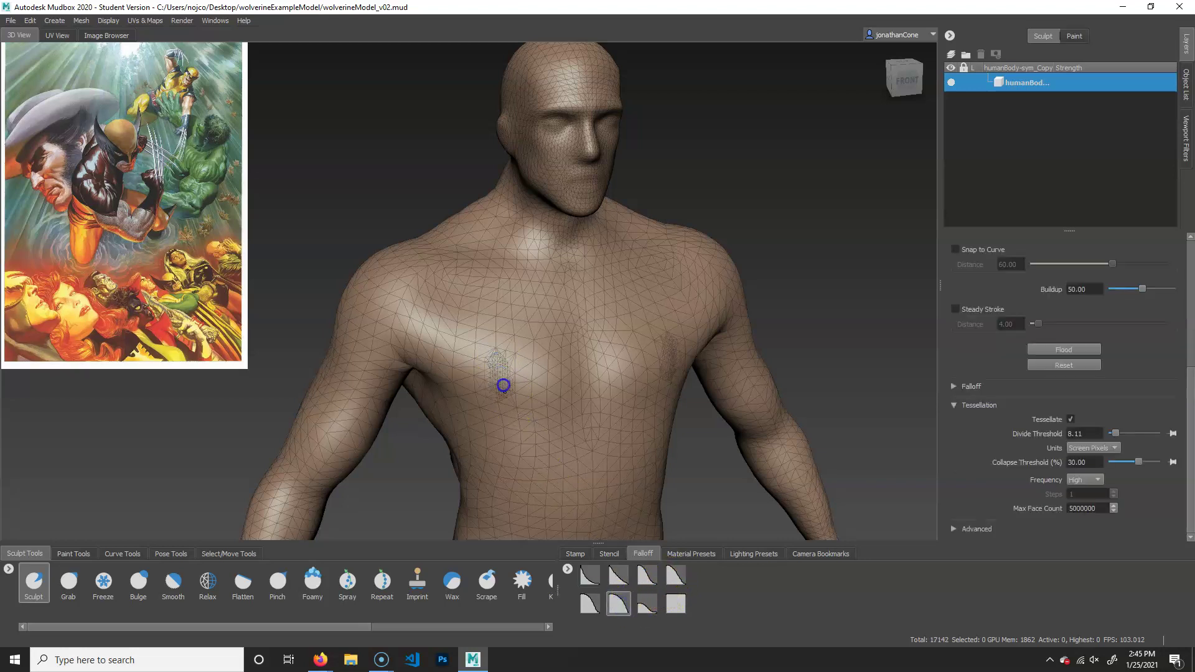
pyautogui.hotkey('ctrl', 'z')
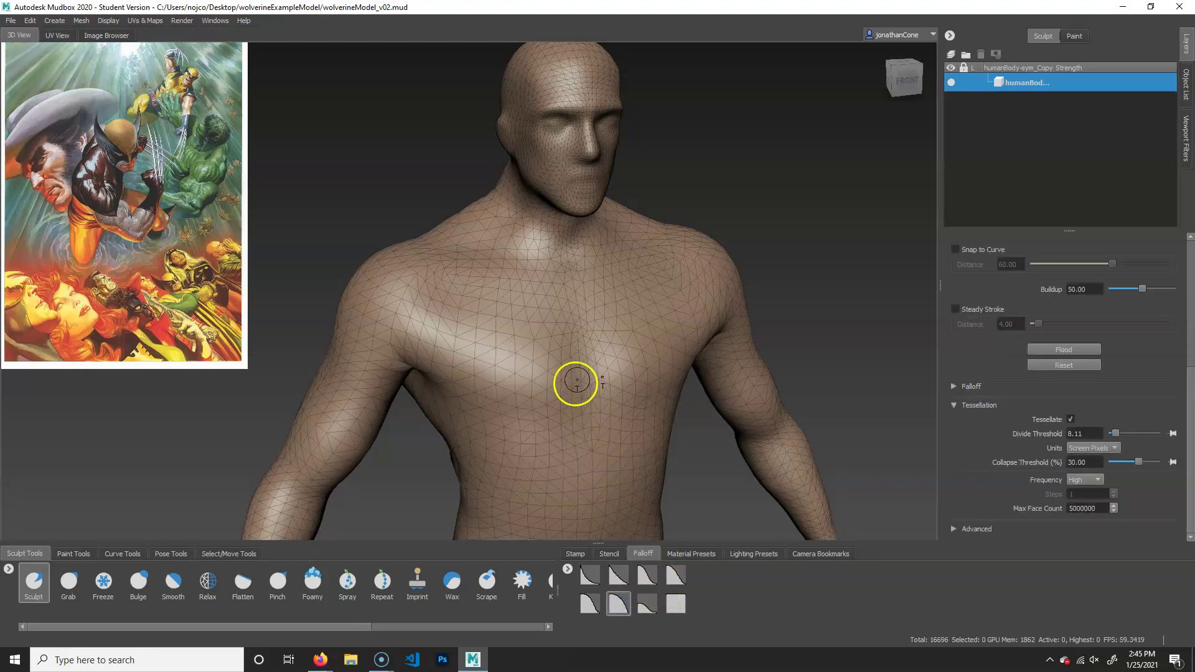
pyautogui.keyDown('alt'); pyautogui.moveTo(577, 380); pyautogui.dragTo(577, 399, button='middle'); pyautogui.keyUp('alt')
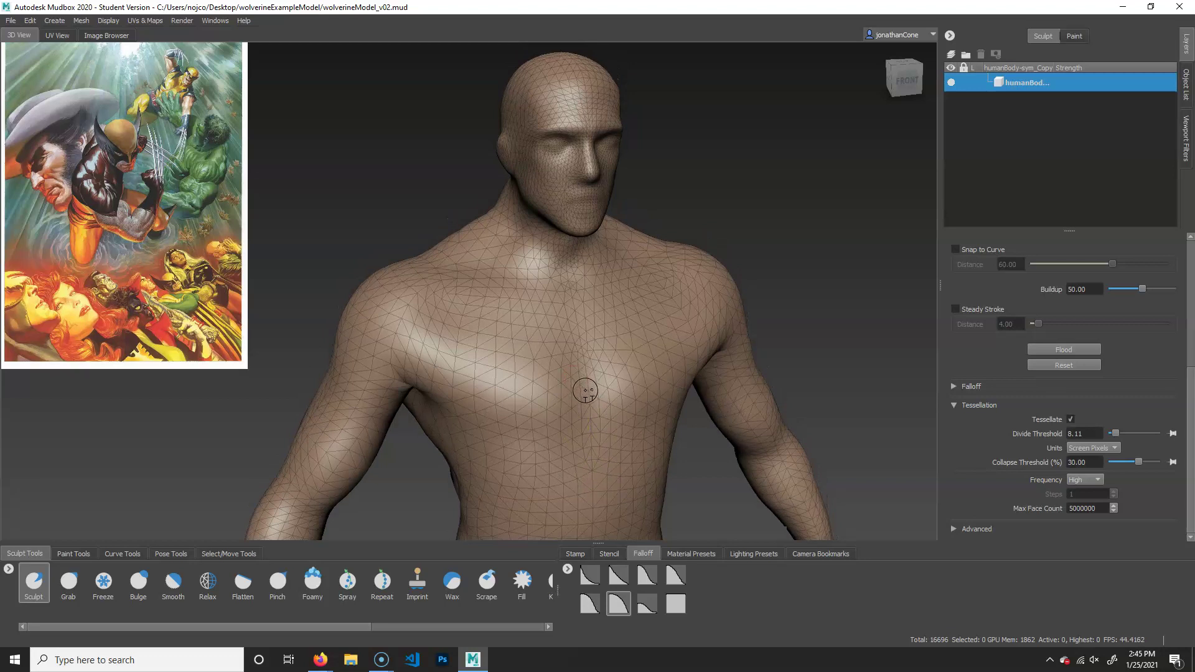
# Hide the mesh wireframe, test a long Sculpt stroke down the middle of the chest, and undo the stroke
pyautogui.press('w')
pyautogui.moveTo(547, 342)
pyautogui.mouseDown()
pyautogui.moveTo(564, 407)
pyautogui.moveTo(610, 470)
pyautogui.mouseUp()
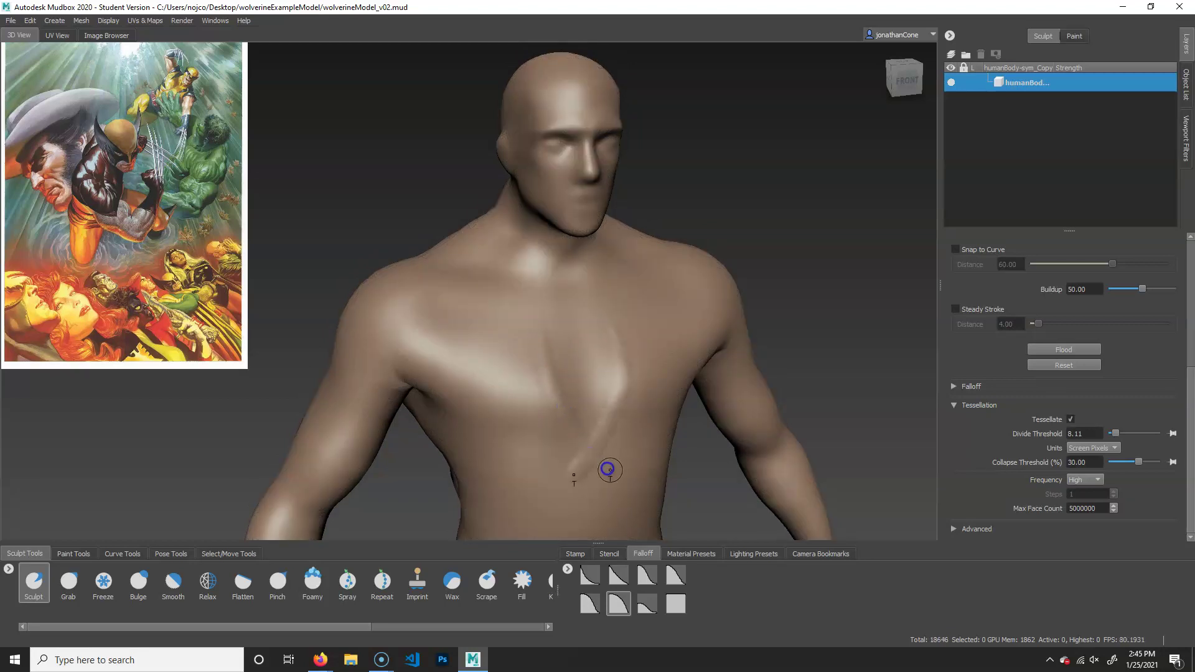
pyautogui.hotkey('ctrl', 'z')
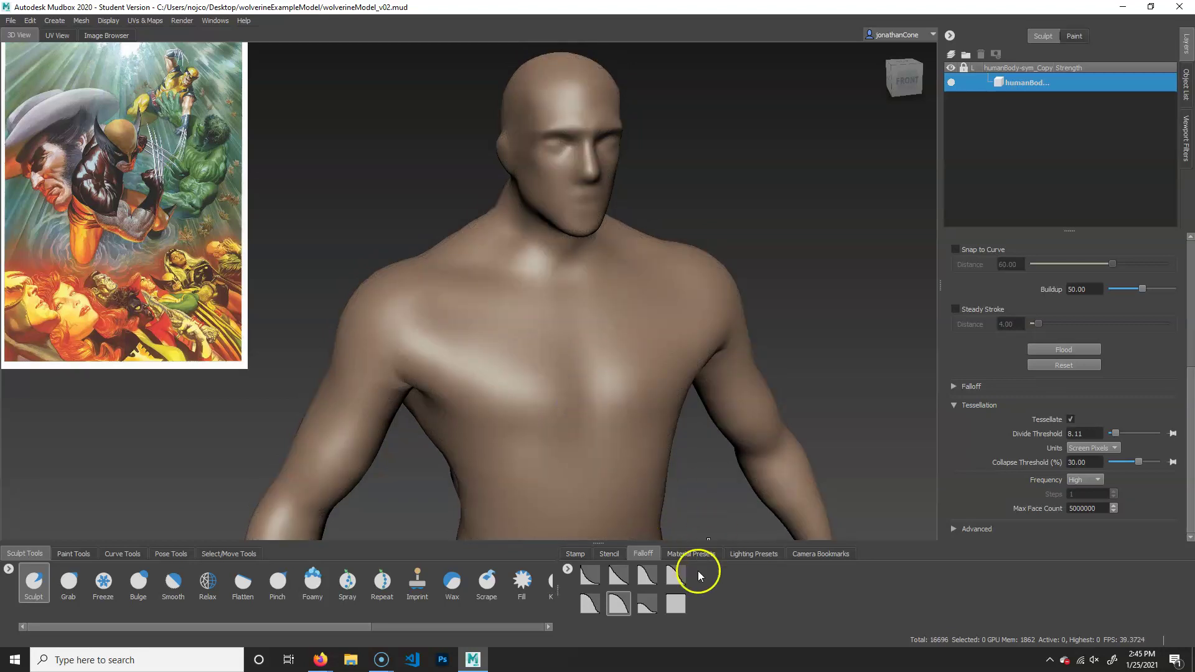
# Apply a smooth S-curve falloff to the Sculpt brush, test a short stroke on the upper arm, and undo it
pyautogui.click(590, 603)
pyautogui.moveTo(528, 315)
pyautogui.keyDown('alt'); pyautogui.mouseDown()
pyautogui.moveTo(576, 431)
pyautogui.moveTo(715, 421)
pyautogui.moveTo(709, 413)
pyautogui.moveTo(715, 426)
pyautogui.mouseUp(); pyautogui.keyUp('alt')
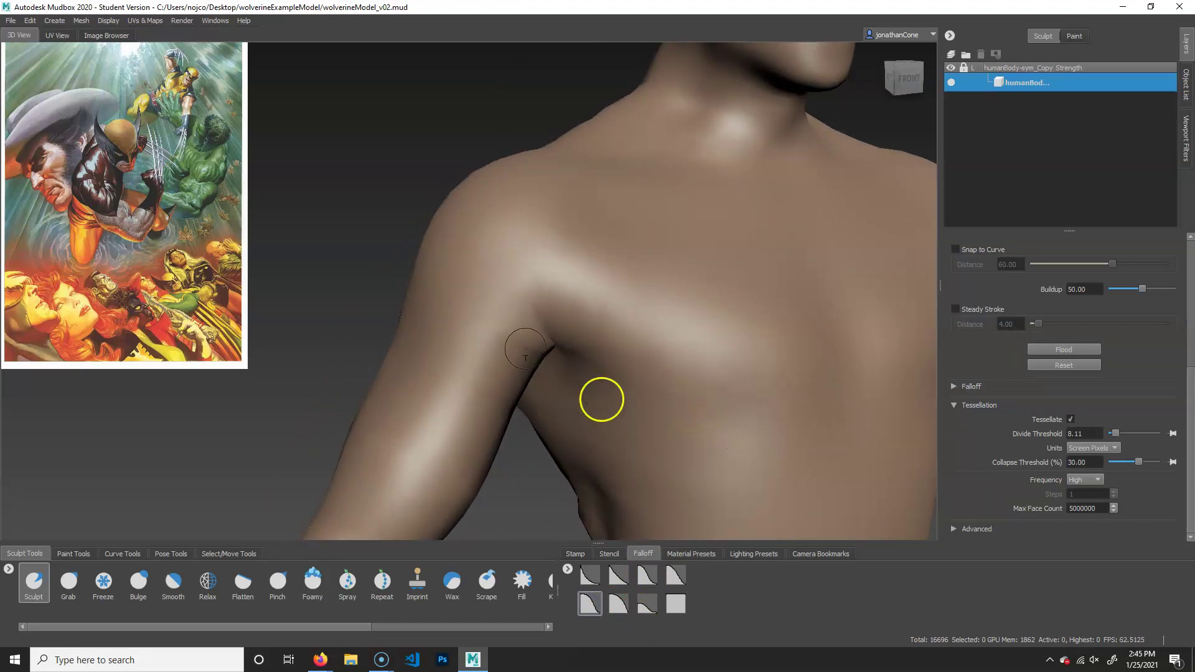
pyautogui.moveTo(427, 379); pyautogui.dragTo(437, 395)
pyautogui.hotkey('ctrl', 'z')
# Sculpt a thin armband edge across the upper arm just below the armpit
pyautogui.moveTo(1191, 385); pyautogui.dragTo(1175, 254)
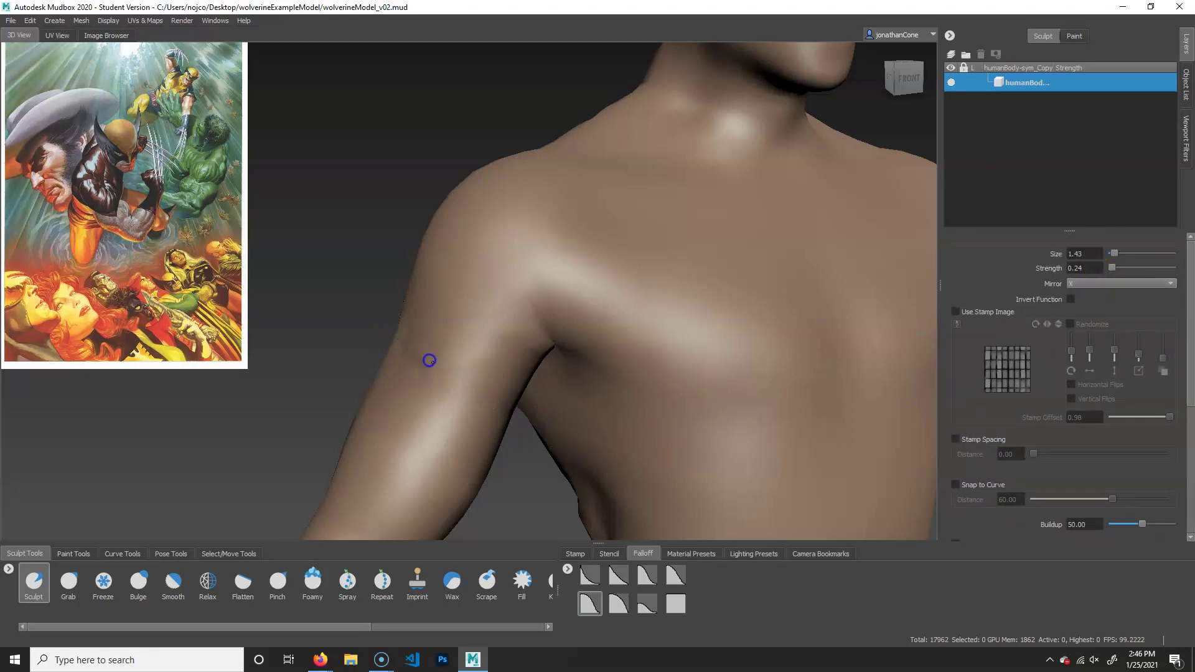
pyautogui.moveTo(429, 360); pyautogui.dragTo(491, 407)
pyautogui.moveTo(400, 338)
pyautogui.mouseDown()
pyautogui.moveTo(510, 409)
pyautogui.moveTo(408, 341)
pyautogui.moveTo(432, 387)
pyautogui.moveTo(544, 437)
pyautogui.mouseUp()
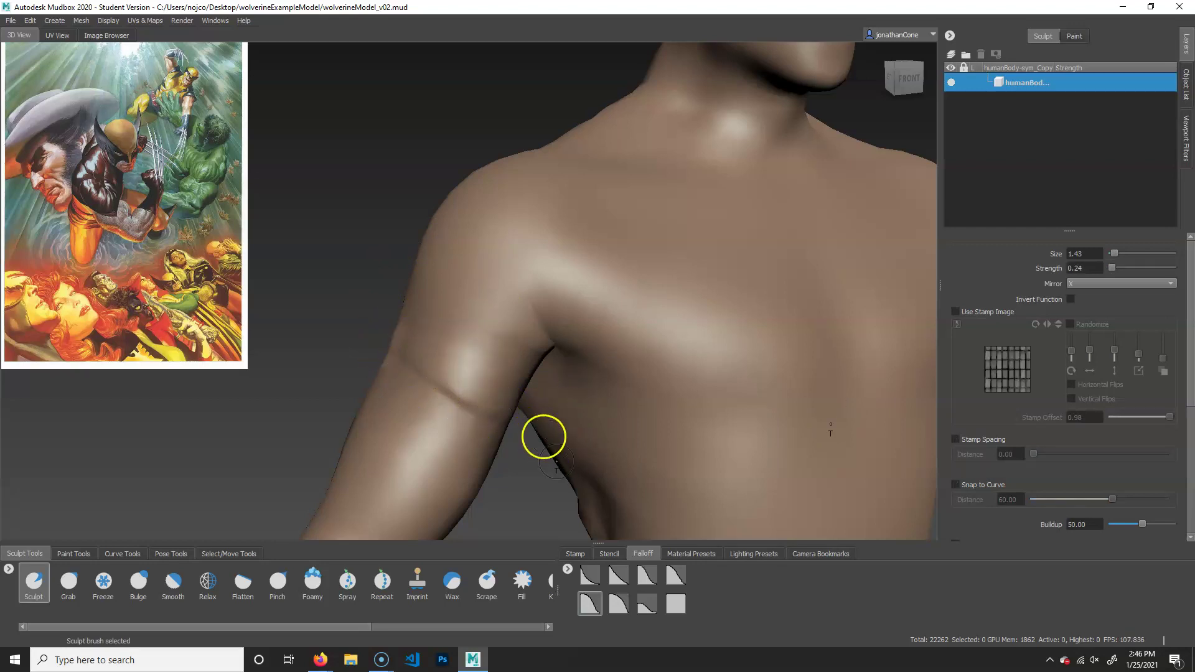
# Refine the armband edge with a steep, pointed falloff and a brush size of 0.67
pyautogui.click(589, 578)
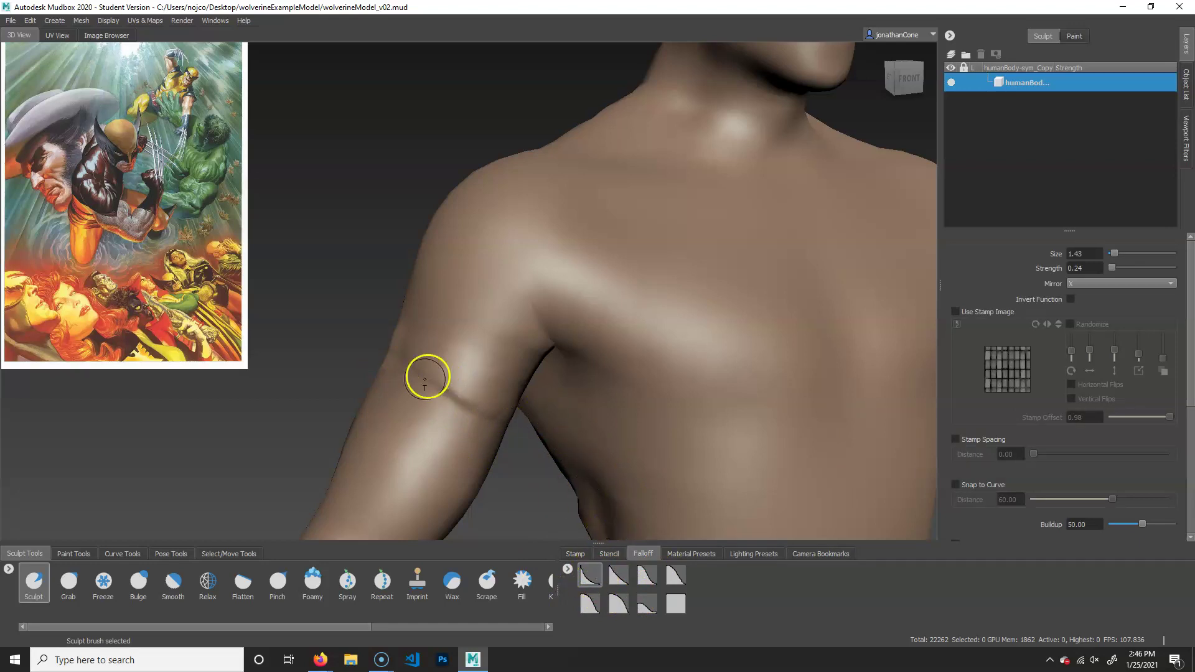
pyautogui.moveTo(398, 357)
pyautogui.mouseDown()
pyautogui.moveTo(435, 363)
pyautogui.moveTo(397, 355)
pyautogui.mouseUp()
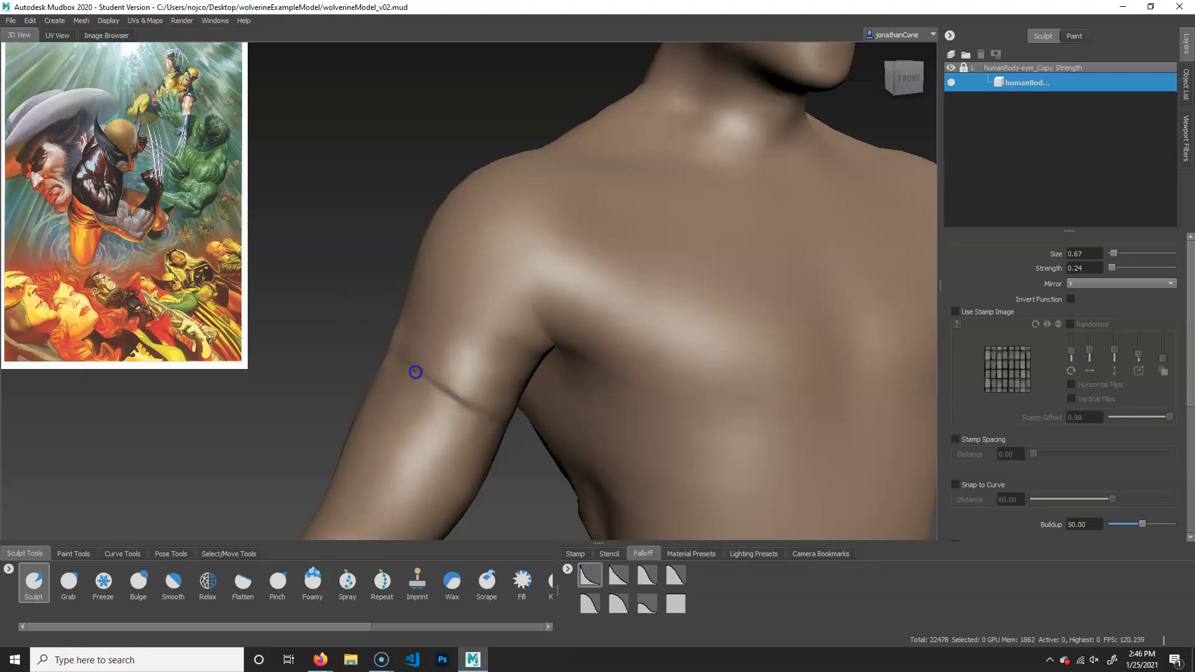
pyautogui.moveTo(502, 397)
pyautogui.keyDown('alt'); pyautogui.mouseDown()
pyautogui.moveTo(554, 456)
pyautogui.moveTo(548, 436)
pyautogui.moveTo(570, 429)
pyautogui.mouseUp(); pyautogui.keyUp('alt')
# Undo the sculpted armband strokes on the upper arm
pyautogui.hotkey('ctrl', 'z')
pyautogui.hotkey('ctrl', 'z')
pyautogui.hotkey('ctrl', 'z')
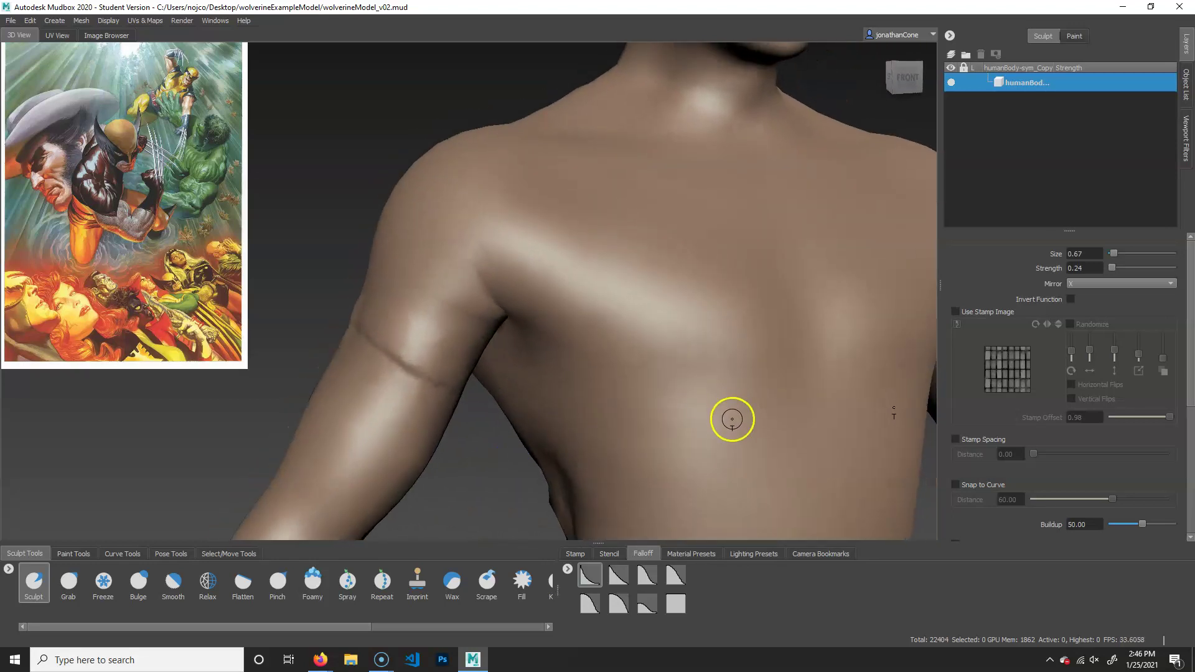
# Set the Sculpt brush back to the smooth S-curve falloff
pyautogui.keyDown('alt'); pyautogui.moveTo(734, 424); pyautogui.dragTo(574, 390); pyautogui.keyUp('alt')
pyautogui.keyDown('alt'); pyautogui.moveTo(672, 232); pyautogui.dragTo(760, 423); pyautogui.keyUp('alt')
pyautogui.keyDown('alt'); pyautogui.moveTo(760, 422); pyautogui.dragTo(726, 213, button='middle'); pyautogui.keyUp('alt')
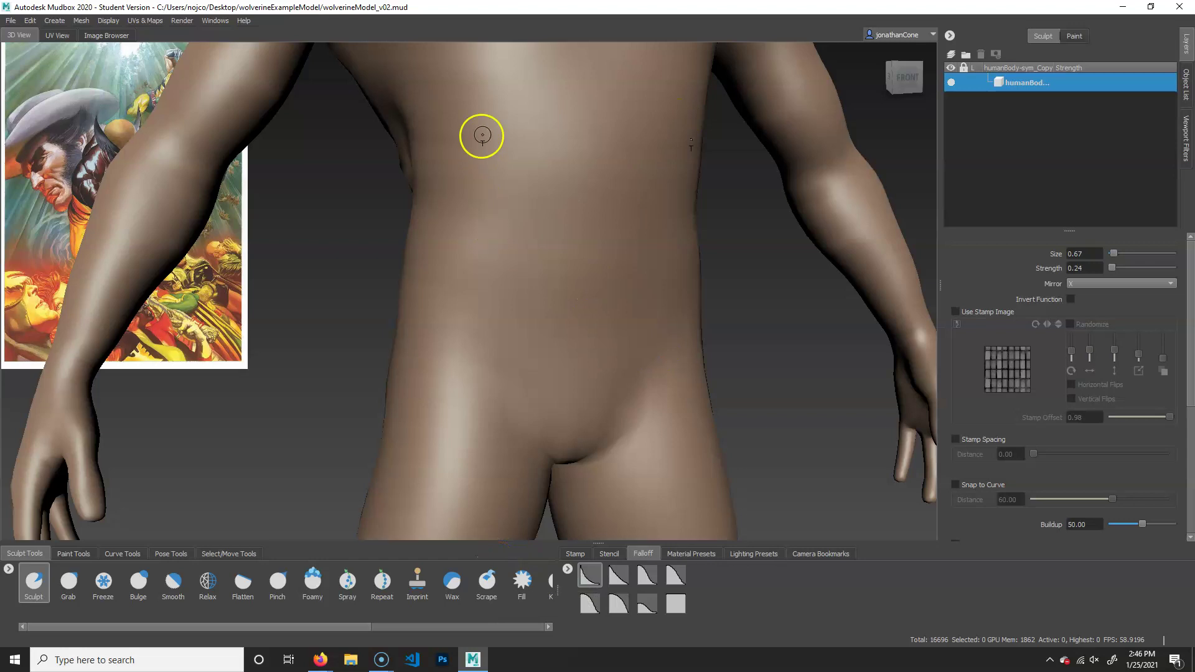
pyautogui.moveTo(678, 333)
pyautogui.keyDown('alt'); pyautogui.mouseDown(button='middle')
pyautogui.moveTo(712, 394)
pyautogui.moveTo(640, 360)
pyautogui.moveTo(643, 382)
pyautogui.mouseUp(button='middle'); pyautogui.keyUp('alt')
pyautogui.moveTo(643, 381)
pyautogui.keyDown('alt'); pyautogui.mouseDown(button='right')
pyautogui.moveTo(723, 386)
pyautogui.moveTo(674, 406)
pyautogui.mouseUp(button='right'); pyautogui.keyUp('alt')
pyautogui.click(598, 611)
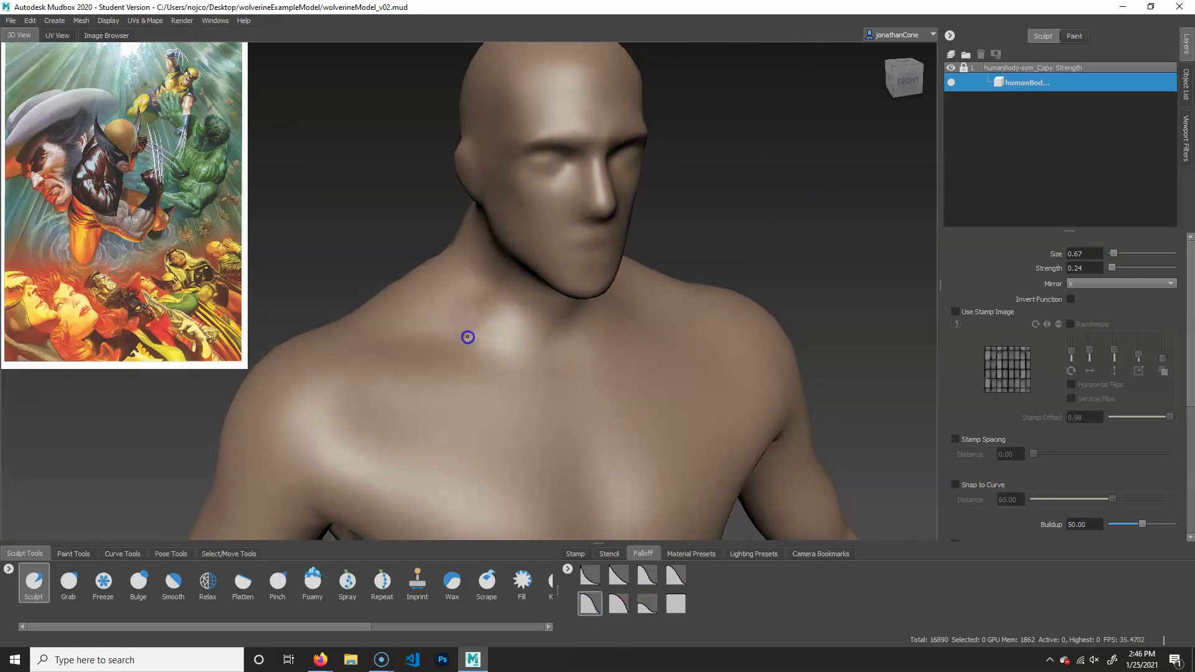
# Sculpt a knotted neckerchief around the neck and upper chest with brush size 1.42 and strength 1.13
pyautogui.keyDown('alt'); pyautogui.moveTo(476, 330); pyautogui.dragTo(471, 338, button='middle'); pyautogui.keyUp('alt')
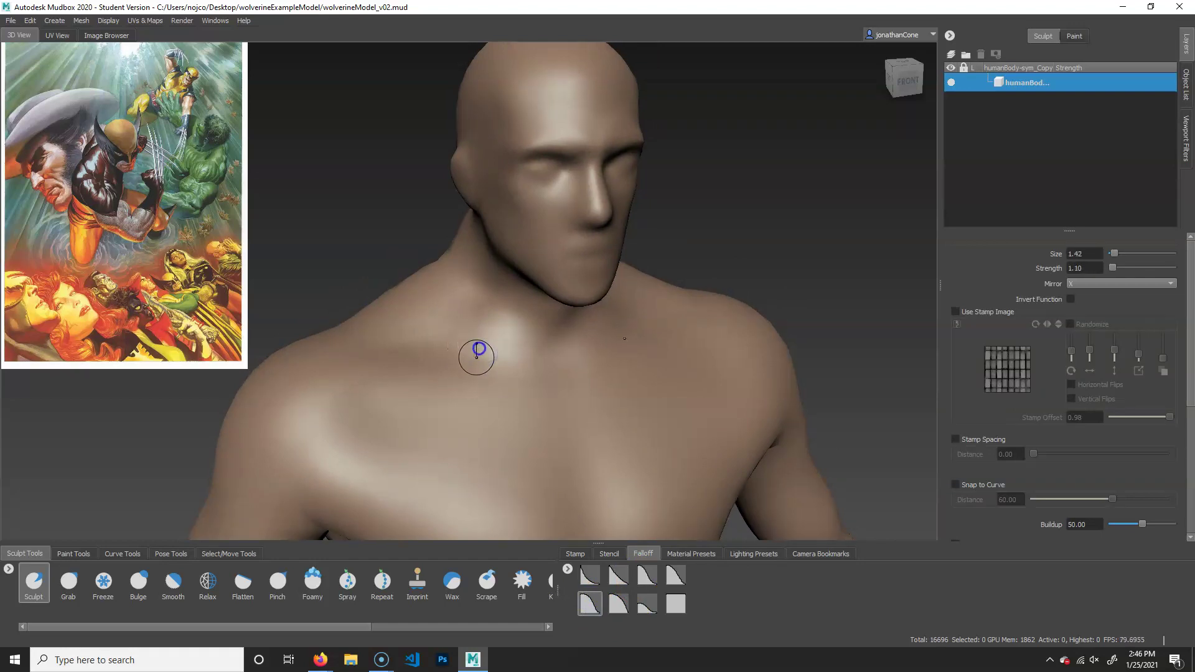
pyautogui.moveTo(442, 302)
pyautogui.mouseDown()
pyautogui.moveTo(448, 328)
pyautogui.moveTo(529, 398)
pyautogui.moveTo(570, 400)
pyautogui.moveTo(584, 344)
pyautogui.mouseUp()
pyautogui.moveTo(552, 372)
pyautogui.mouseDown()
pyautogui.moveTo(419, 301)
pyautogui.moveTo(549, 381)
pyautogui.moveTo(534, 365)
pyautogui.moveTo(570, 462)
pyautogui.moveTo(541, 475)
pyautogui.mouseUp()
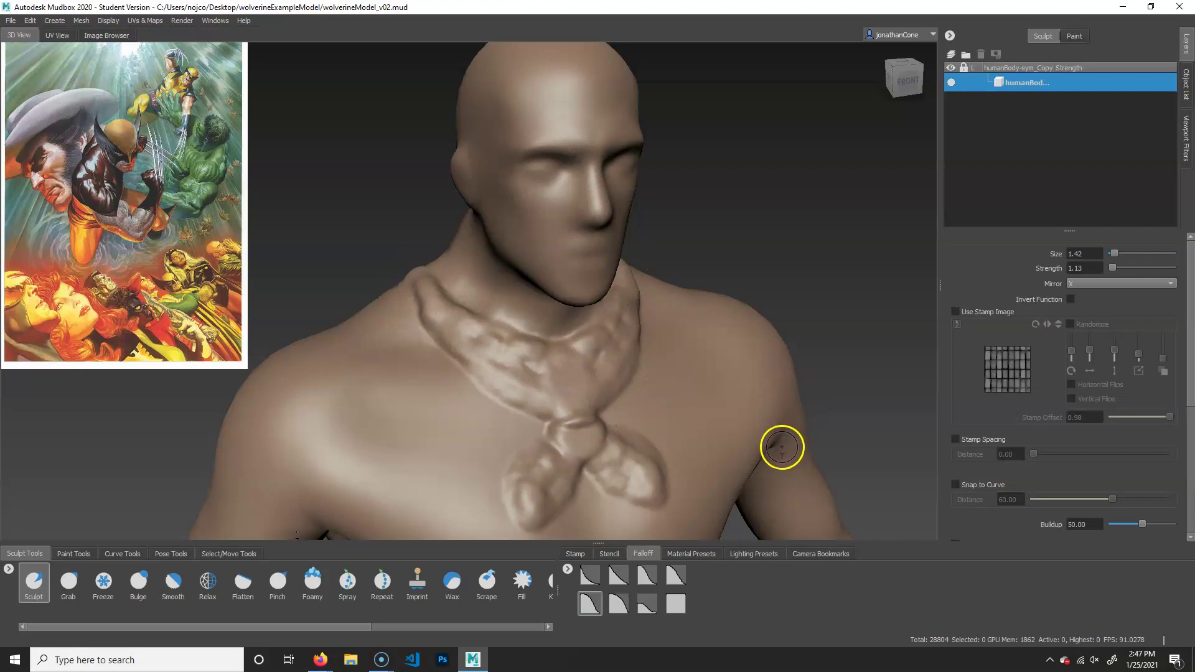
# Undo all the neckerchief strokes and inspect the body from behind
pyautogui.hotkey('ctrl', 'z')
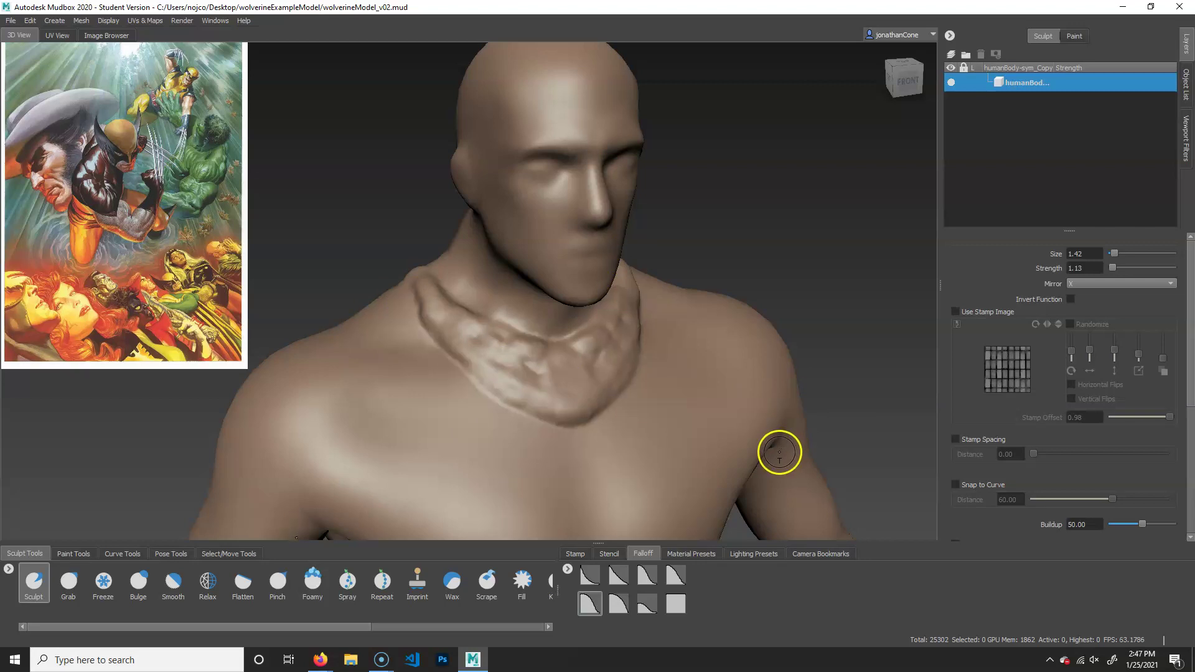
pyautogui.hotkey('ctrl', 'z')
pyautogui.moveTo(781, 448)
pyautogui.keyDown('alt'); pyautogui.mouseDown(button='right')
pyautogui.moveTo(789, 401)
pyautogui.moveTo(761, 377)
pyautogui.moveTo(541, 365)
pyautogui.mouseUp(button='right'); pyautogui.keyUp('alt')
pyautogui.keyDown('alt'); pyautogui.moveTo(541, 365); pyautogui.dragTo(820, 398); pyautogui.keyUp('alt')
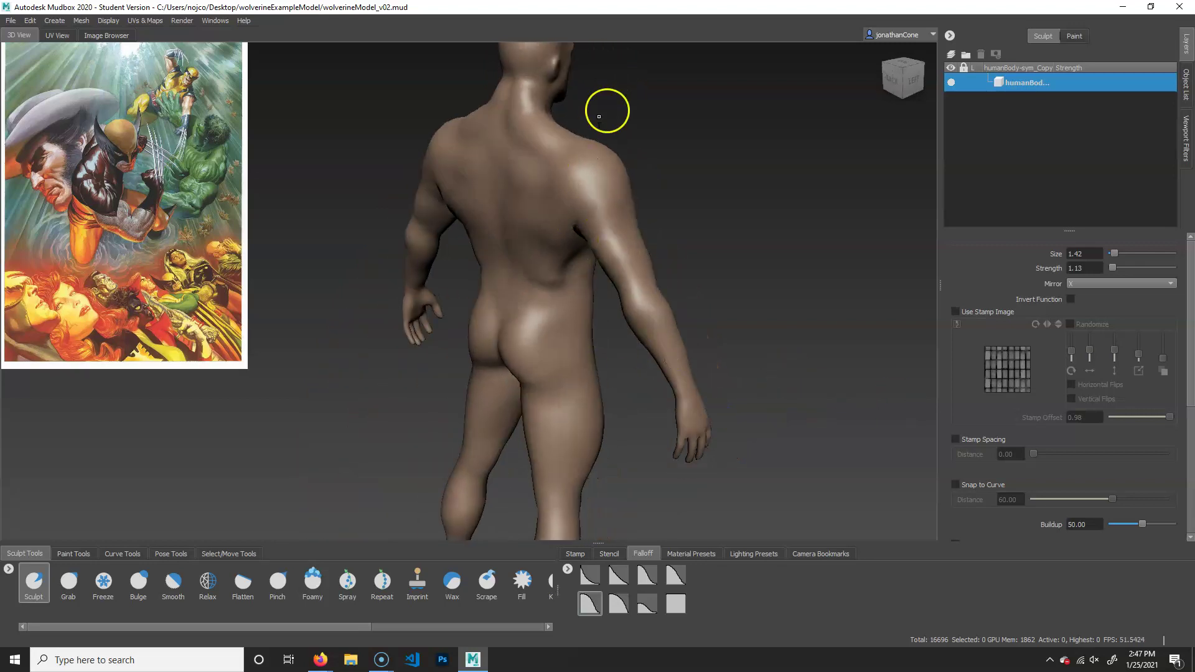
pyautogui.keyDown('alt'); pyautogui.moveTo(528, 374); pyautogui.dragTo(592, 440); pyautogui.keyUp('alt')
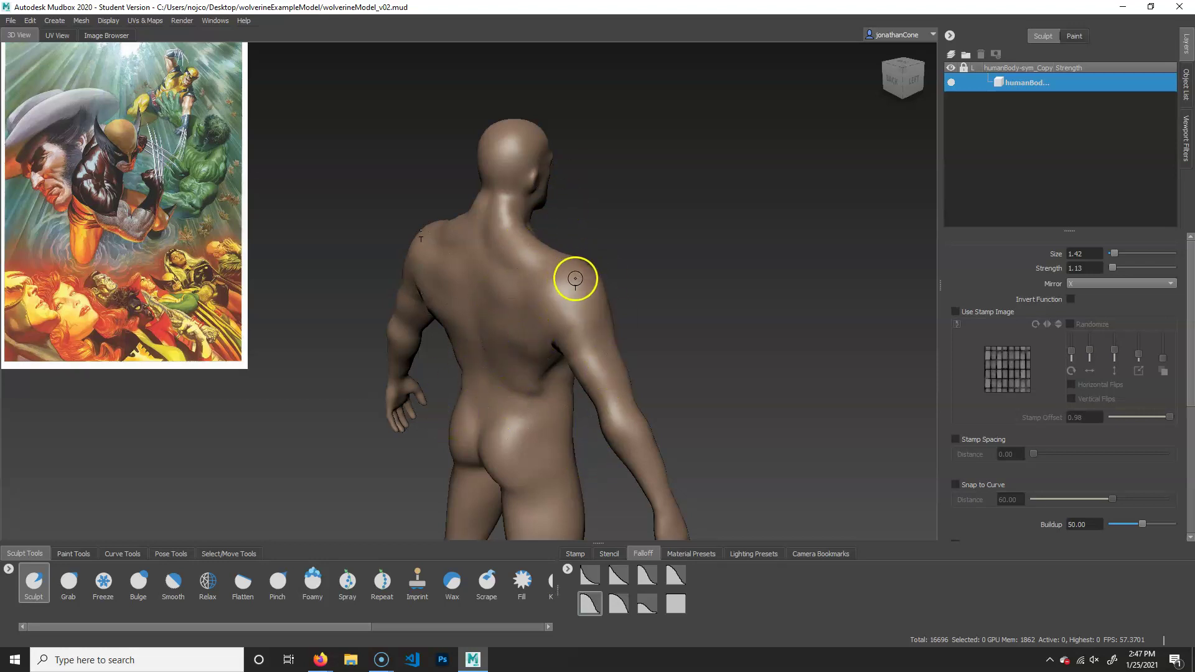
# Try to pull a mirrored spike out of the shoulders with the Grab brush at strength 100, and undo it
pyautogui.click(73, 580)
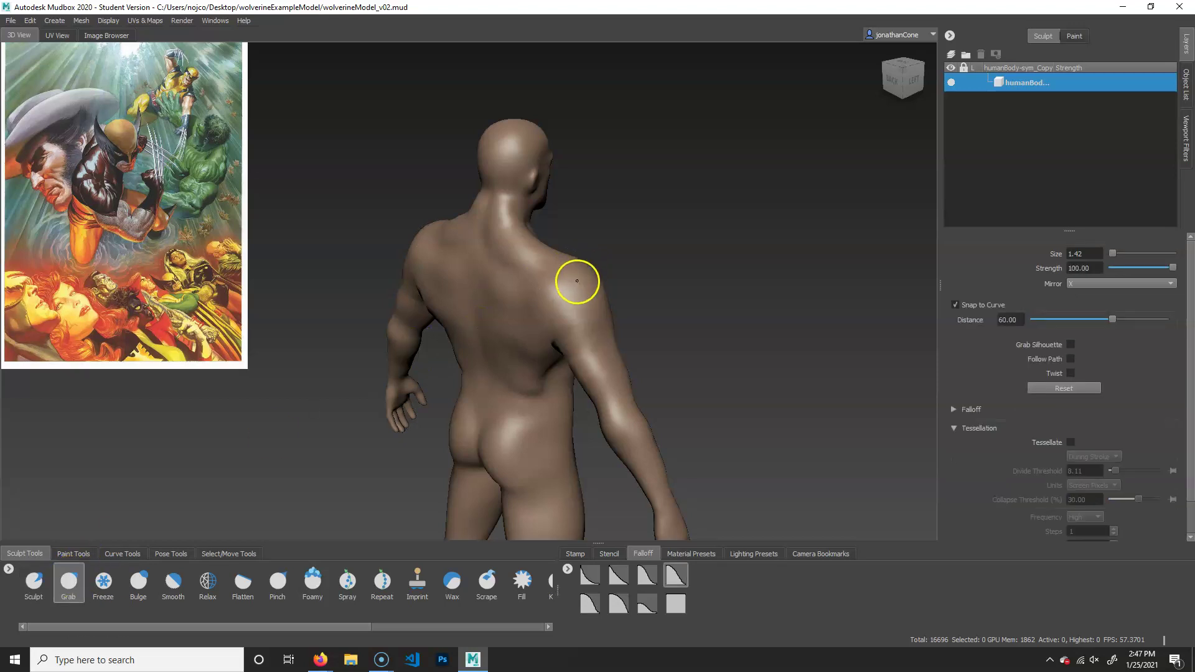
pyautogui.moveTo(573, 274); pyautogui.dragTo(640, 196)
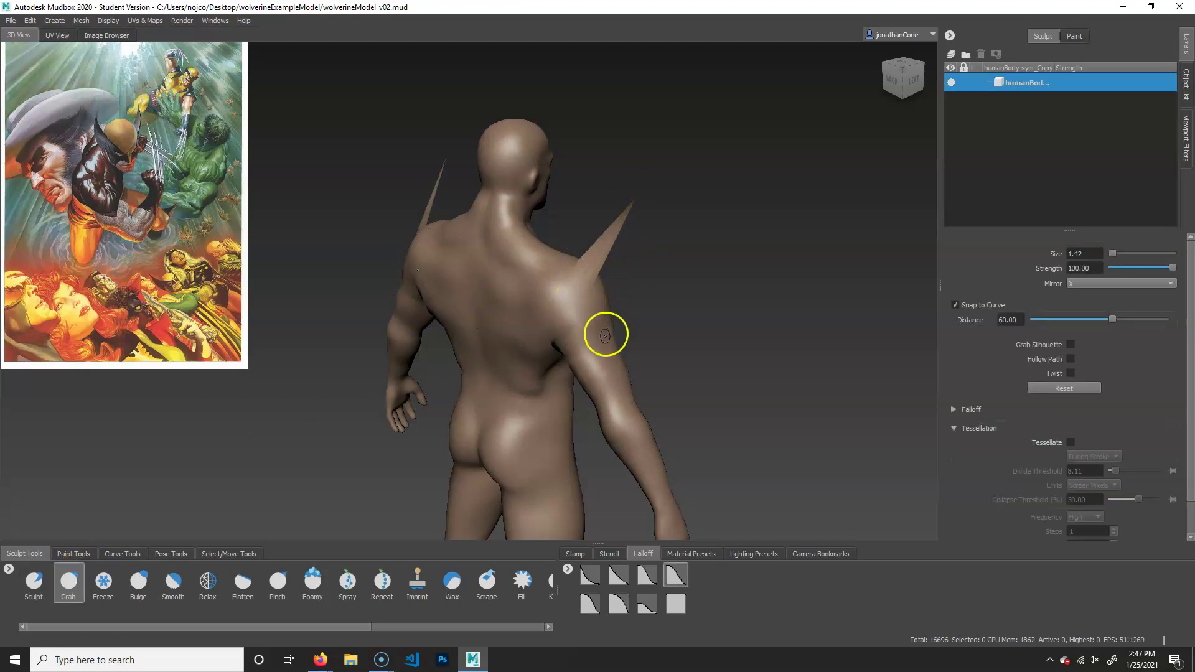
pyautogui.hotkey('ctrl', 'z')
# Examine the body from behind, including the back, arms and hand, and the face up close from the front
pyautogui.moveTo(631, 346)
pyautogui.keyDown('alt'); pyautogui.mouseDown(button='middle')
pyautogui.moveTo(639, 338)
pyautogui.moveTo(635, 350)
pyautogui.mouseUp(button='middle'); pyautogui.keyUp('alt')
pyautogui.keyDown('alt'); pyautogui.moveTo(635, 359); pyautogui.dragTo(755, 375, button='right'); pyautogui.keyUp('alt')
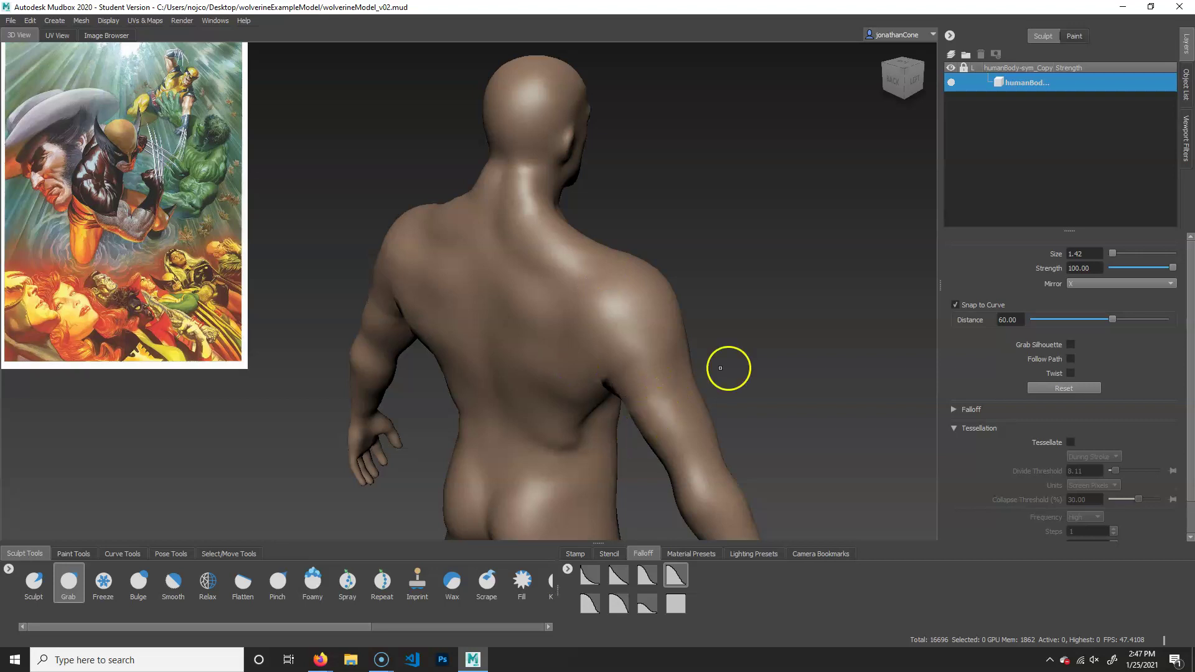
pyautogui.keyDown('alt'); pyautogui.moveTo(718, 386); pyautogui.dragTo(719, 344, button='middle'); pyautogui.keyUp('alt')
pyautogui.scroll(-2, 719, 349)
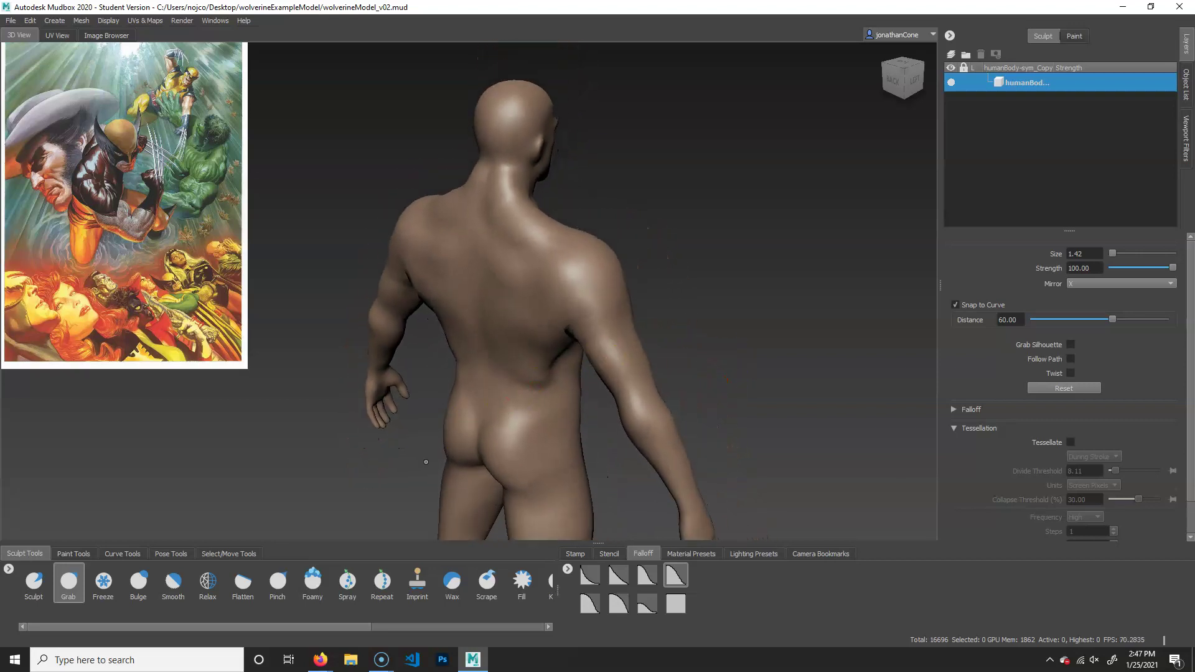
pyautogui.keyDown('alt'); pyautogui.moveTo(712, 407); pyautogui.dragTo(701, 342, button='middle'); pyautogui.keyUp('alt')
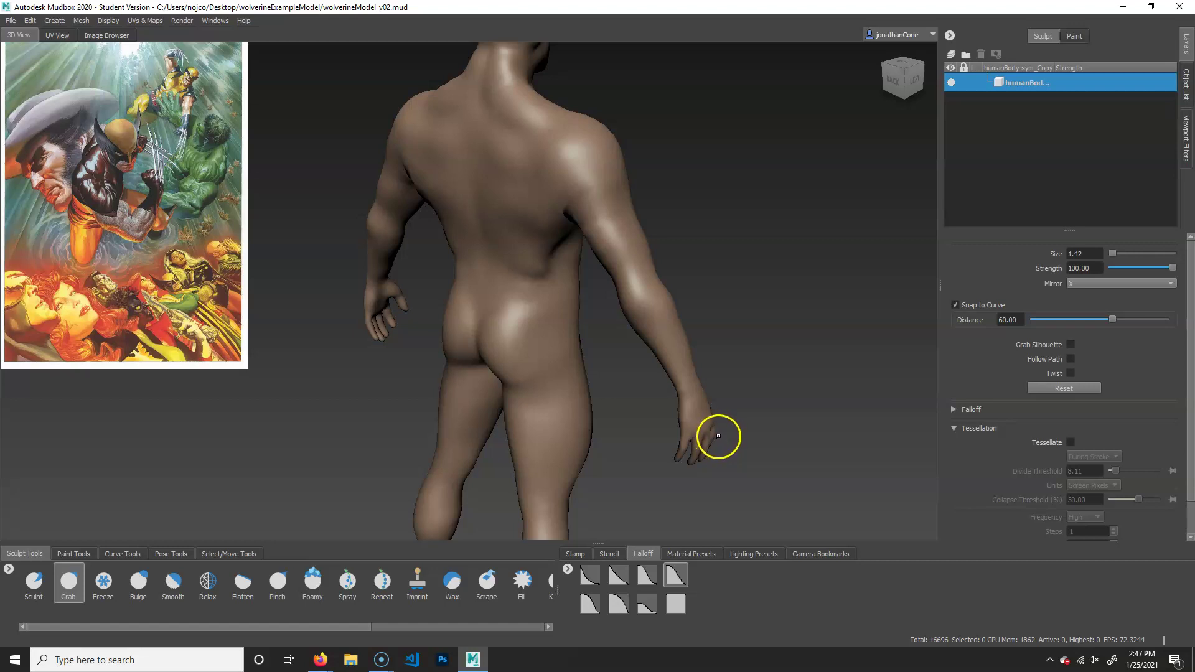
pyautogui.keyDown('alt'); pyautogui.moveTo(717, 307); pyautogui.dragTo(586, 374); pyautogui.keyUp('alt')
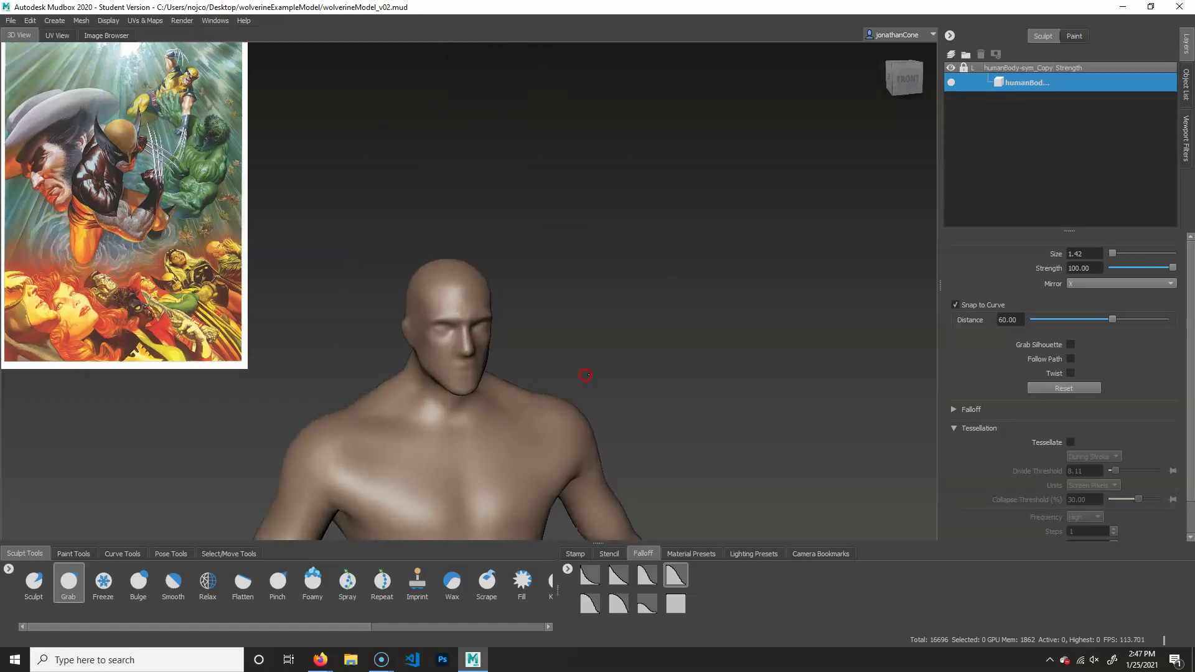
pyautogui.keyDown('alt'); pyautogui.moveTo(587, 374); pyautogui.dragTo(816, 402, button='right'); pyautogui.keyUp('alt')
pyautogui.moveTo(680, 429)
pyautogui.keyDown('alt'); pyautogui.mouseDown(button='middle')
pyautogui.moveTo(746, 375)
pyautogui.moveTo(746, 412)
pyautogui.mouseUp(button='middle'); pyautogui.keyUp('alt')
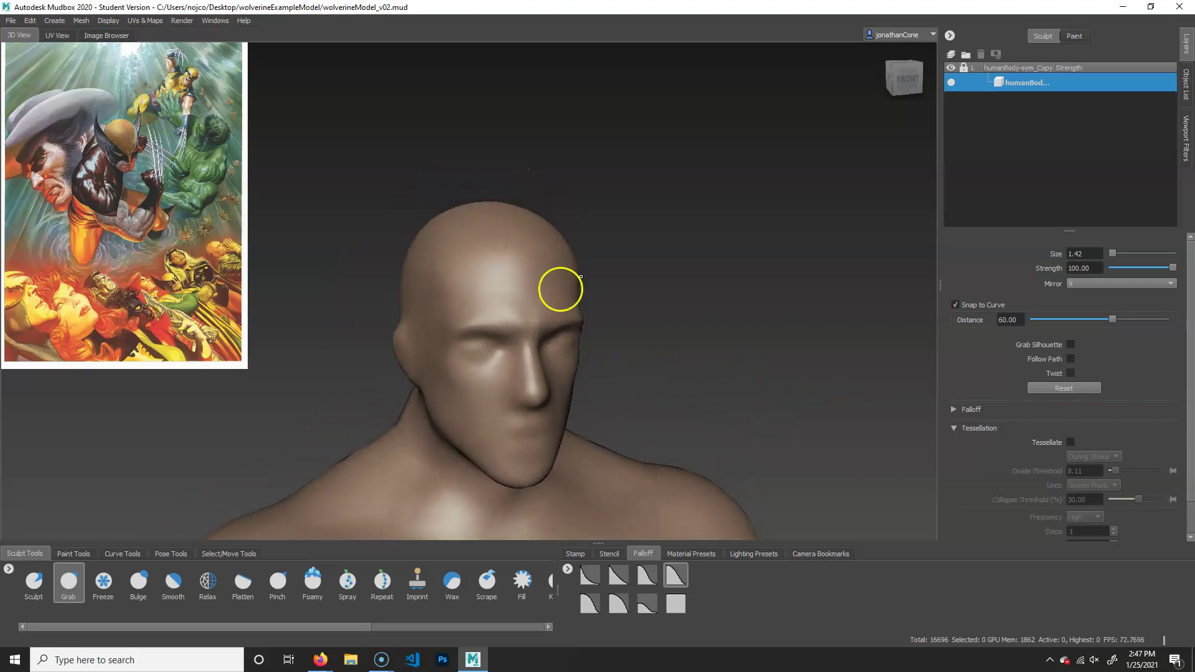
pyautogui.keyDown('alt'); pyautogui.moveTo(661, 286); pyautogui.dragTo(667, 311); pyautogui.keyUp('alt')
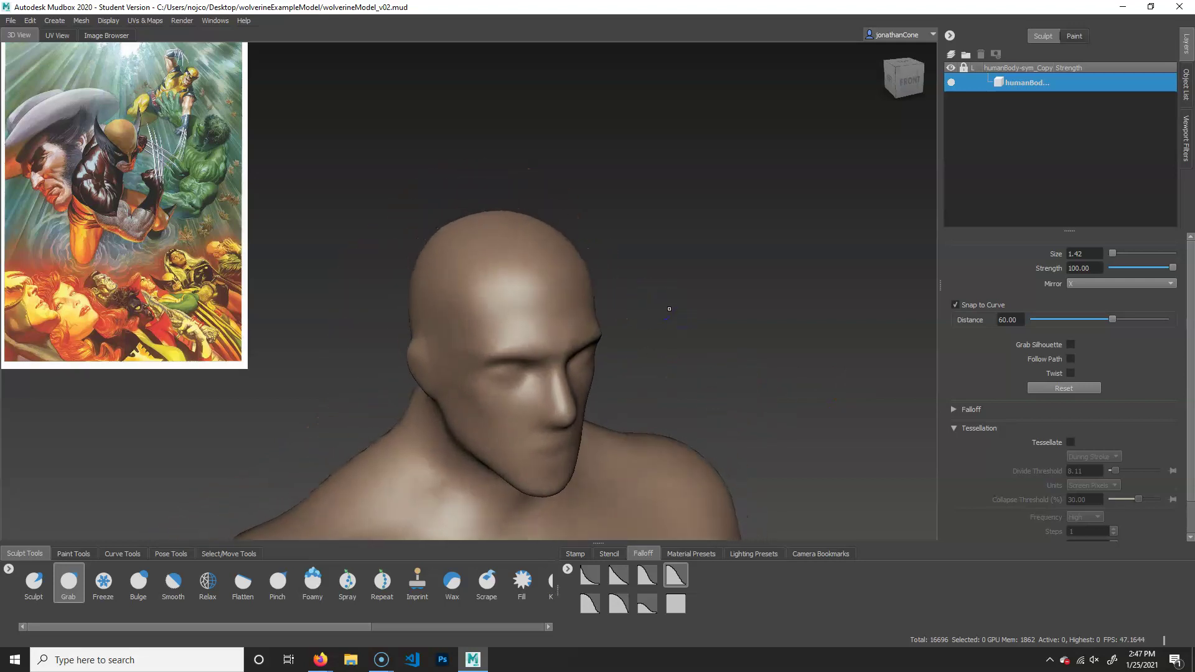
# Try an X-mirrored stroke on the forehead with the Sculpt brush at size 1.42 and strength 1.13, and undo it
pyautogui.click(33, 582)
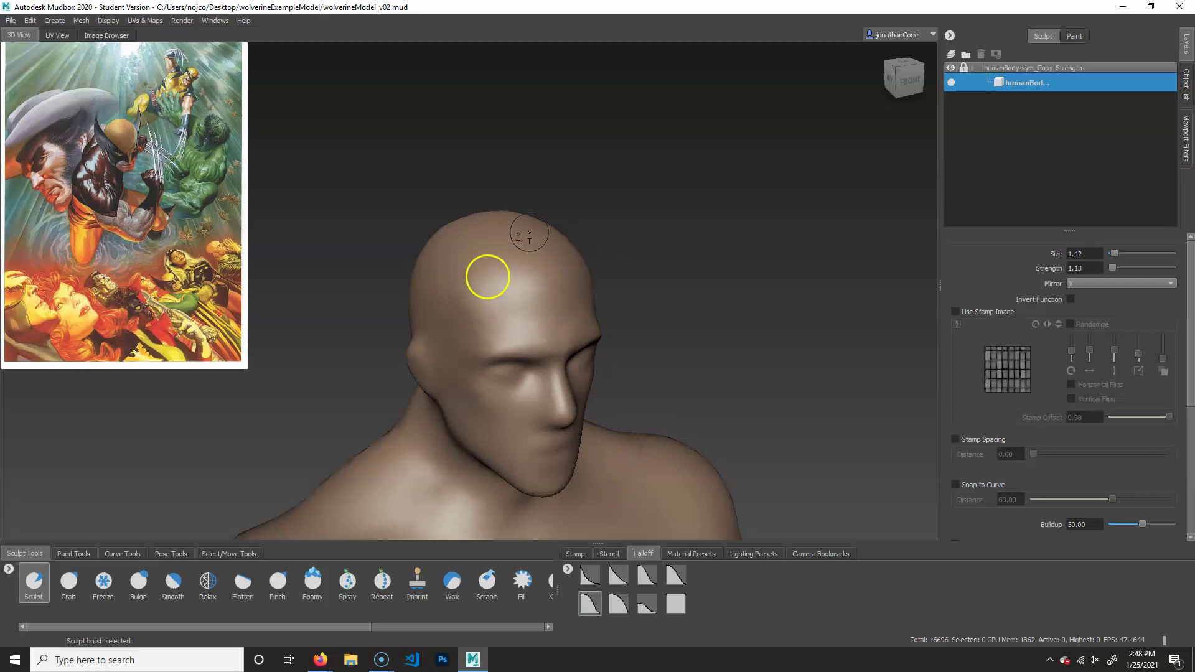
pyautogui.moveTo(539, 269)
pyautogui.mouseDown()
pyautogui.moveTo(531, 301)
pyautogui.moveTo(549, 298)
pyautogui.mouseUp()
pyautogui.hotkey('ctrl', 'z')
# Try an asymmetric Sculpt band running diagonally across the forehead with mirroring set to Off, and undo its strokes
pyautogui.click(1115, 283)
pyautogui.click(1095, 270)
pyautogui.moveTo(553, 266)
pyautogui.mouseDown()
pyautogui.moveTo(463, 345)
pyautogui.moveTo(488, 270)
pyautogui.moveTo(434, 252)
pyautogui.mouseUp()
pyautogui.keyDown('alt'); pyautogui.moveTo(695, 359); pyautogui.dragTo(702, 363); pyautogui.keyUp('alt')
pyautogui.hotkey('ctrl', 'z')
pyautogui.hotkey('ctrl', 'z')
pyautogui.hotkey('ctrl', 'z')
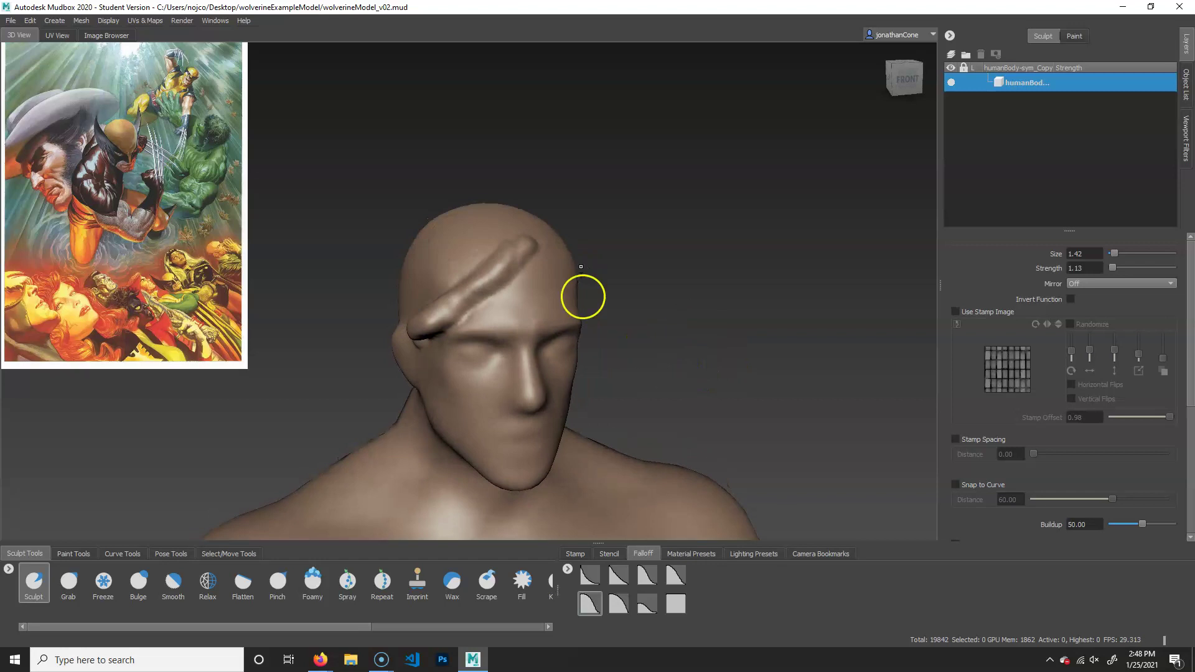
pyautogui.hotkey('ctrl', 'z')
# Set the Sculpt brush's mirroring back to X and look over the head and chest
pyautogui.click(1089, 283)
pyautogui.click(1088, 296)
pyautogui.keyDown('alt'); pyautogui.moveTo(741, 341); pyautogui.dragTo(793, 364); pyautogui.keyUp('alt')
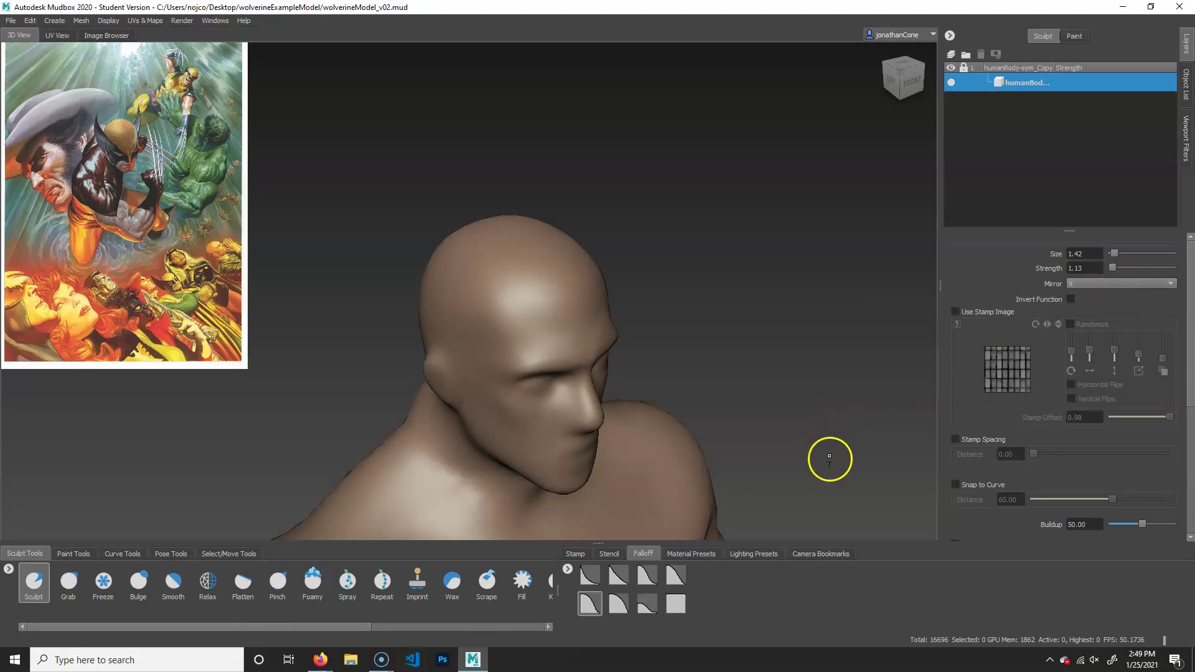
pyautogui.keyDown('alt'); pyautogui.moveTo(765, 392); pyautogui.dragTo(740, 394); pyautogui.keyUp('alt')
pyautogui.keyDown('alt'); pyautogui.moveTo(747, 395); pyautogui.dragTo(796, 430, button='right'); pyautogui.keyUp('alt')
pyautogui.keyDown('alt'); pyautogui.moveTo(768, 443); pyautogui.dragTo(687, 467); pyautogui.keyUp('alt')
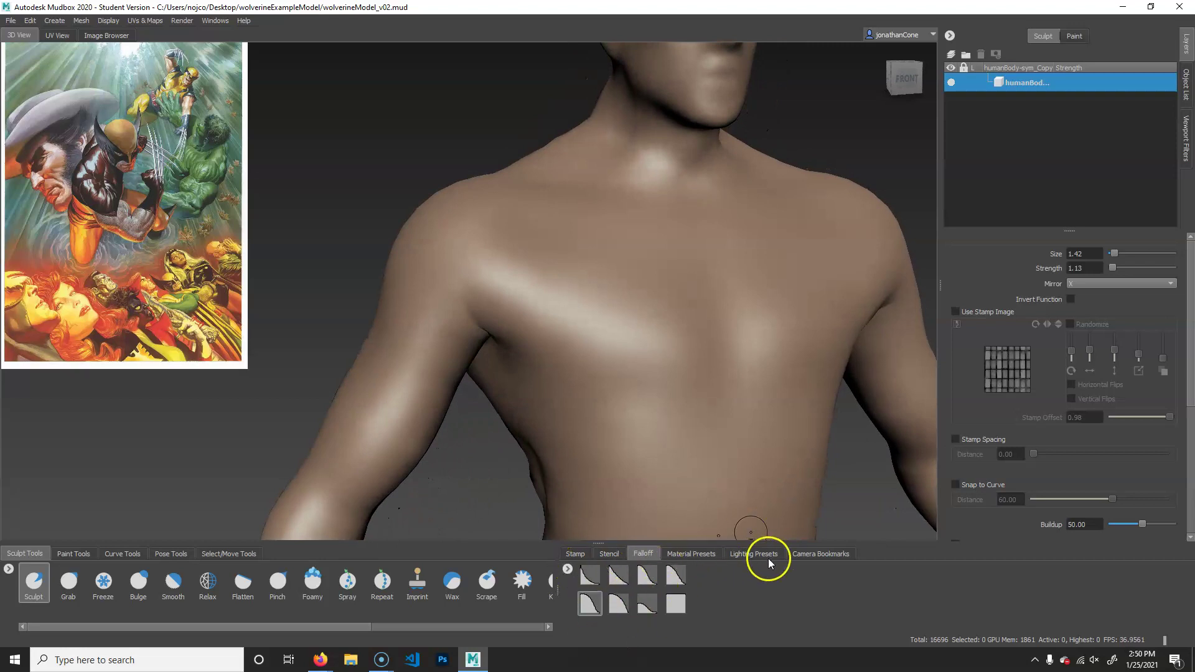
# Recall the saved front camera bookmark with the costume reference, and switch to the bookmarked angled view
pyautogui.click(802, 554)
pyautogui.click(587, 587)
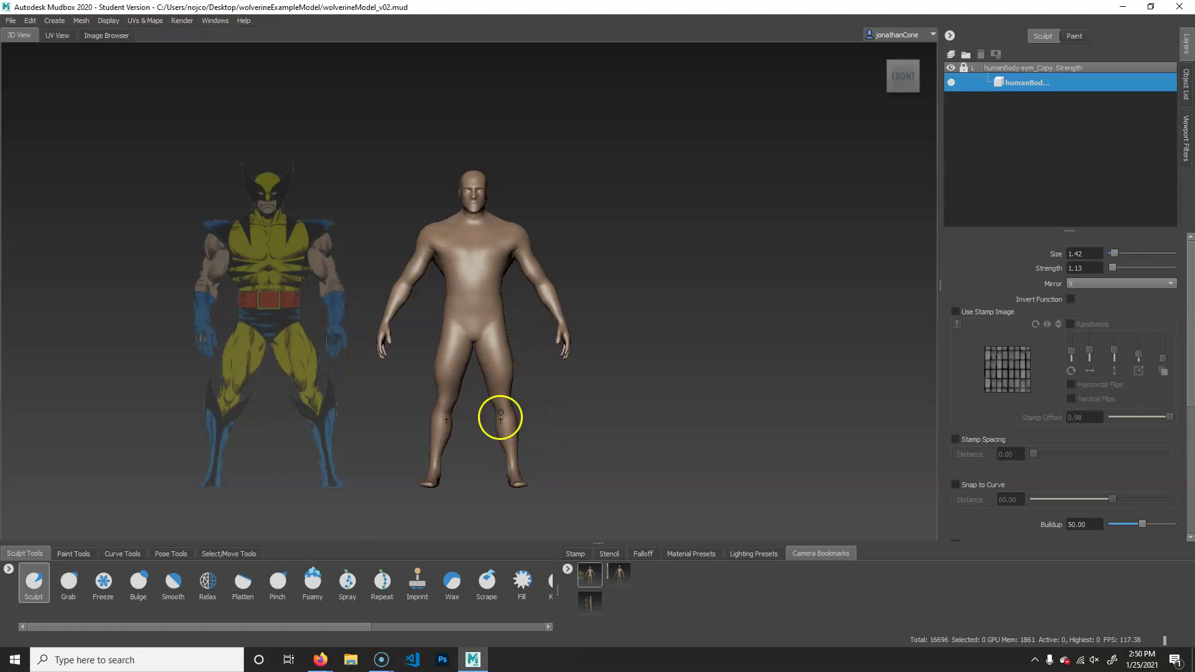
pyautogui.click(615, 588)
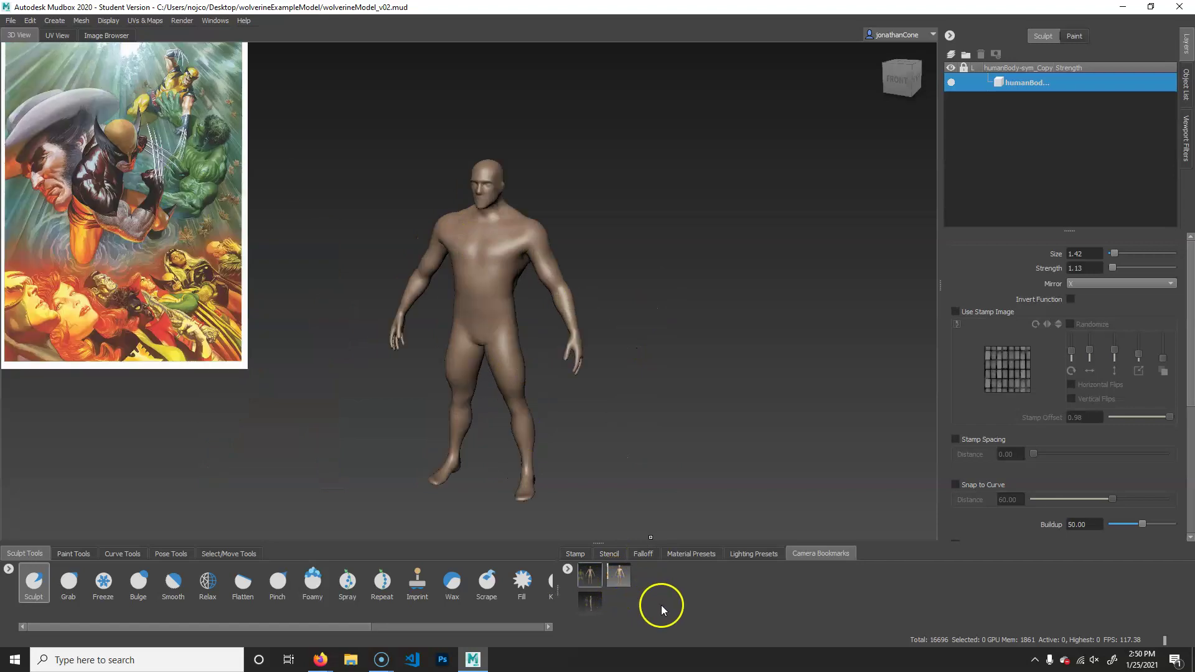
# Sculpt V-shaped raised boot cuffs around both upper calves with brush size 1.42 and strength 1.13, and smooth the ridges
pyautogui.keyDown('alt'); pyautogui.moveTo(864, 404); pyautogui.dragTo(837, 411); pyautogui.keyUp('alt')
pyautogui.keyDown('alt'); pyautogui.moveTo(781, 434); pyautogui.dragTo(712, 355, button='middle'); pyautogui.keyUp('alt')
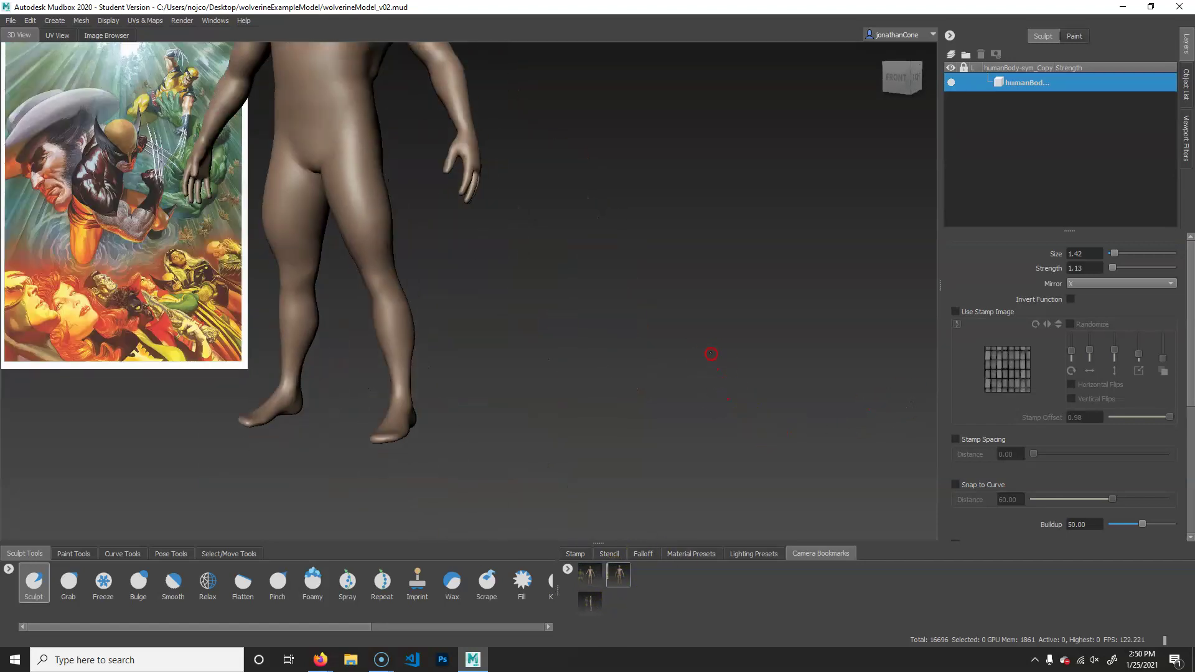
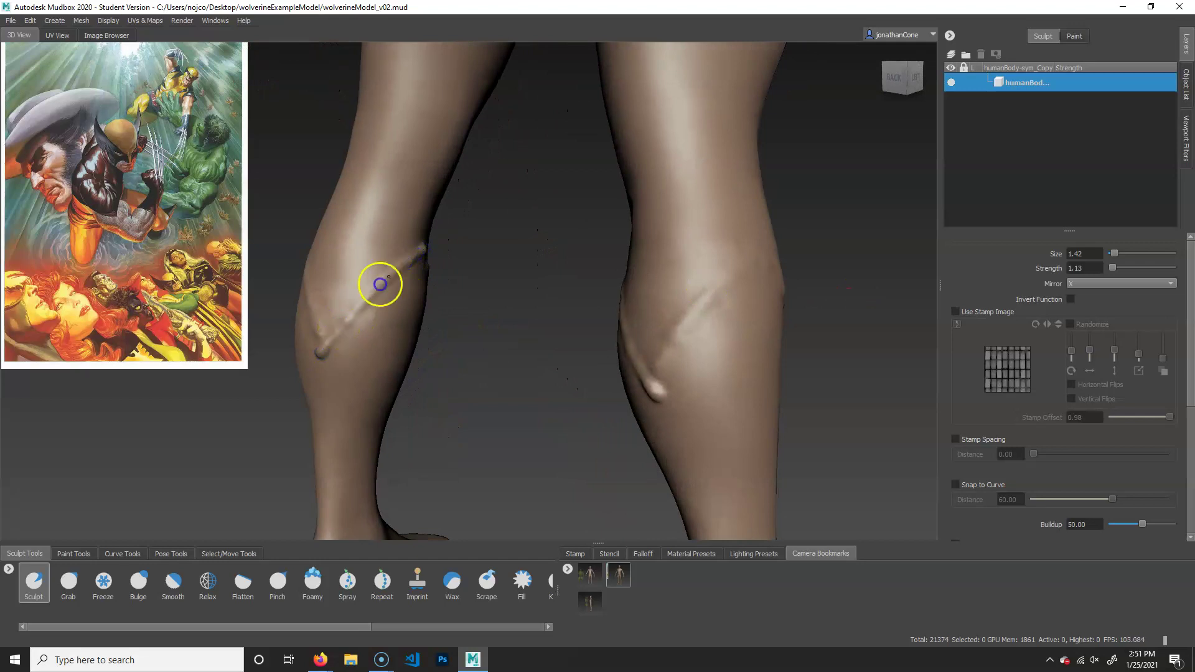
pyautogui.keyDown('alt'); pyautogui.moveTo(428, 359); pyautogui.dragTo(518, 329); pyautogui.keyUp('alt')
pyautogui.moveTo(455, 285)
pyautogui.keyDown('alt'); pyautogui.mouseDown()
pyautogui.moveTo(549, 326)
pyautogui.moveTo(635, 267)
pyautogui.moveTo(579, 272)
pyautogui.moveTo(515, 380)
pyautogui.mouseUp(); pyautogui.keyUp('alt')
pyautogui.moveTo(633, 322)
pyautogui.keyDown('alt'); pyautogui.mouseDown()
pyautogui.moveTo(691, 329)
pyautogui.moveTo(643, 343)
pyautogui.mouseUp(); pyautogui.keyUp('alt')
pyautogui.keyDown('shift'); pyautogui.moveTo(610, 280); pyautogui.dragTo(541, 387); pyautogui.keyUp('shift')
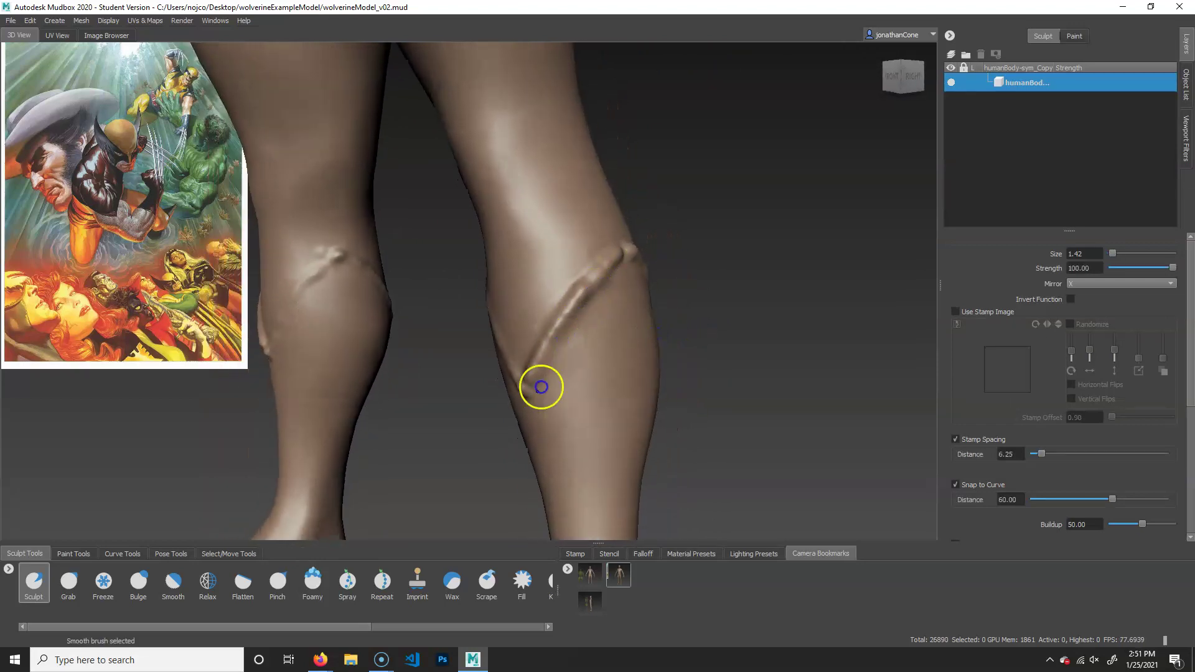
pyautogui.keyDown('alt'); pyautogui.moveTo(693, 359); pyautogui.dragTo(483, 339); pyautogui.keyUp('alt')
pyautogui.keyDown('shift'); pyautogui.moveTo(393, 256); pyautogui.dragTo(485, 347); pyautogui.keyUp('shift')
pyautogui.keyDown('alt'); pyautogui.moveTo(600, 389); pyautogui.dragTo(421, 378); pyautogui.keyUp('alt')
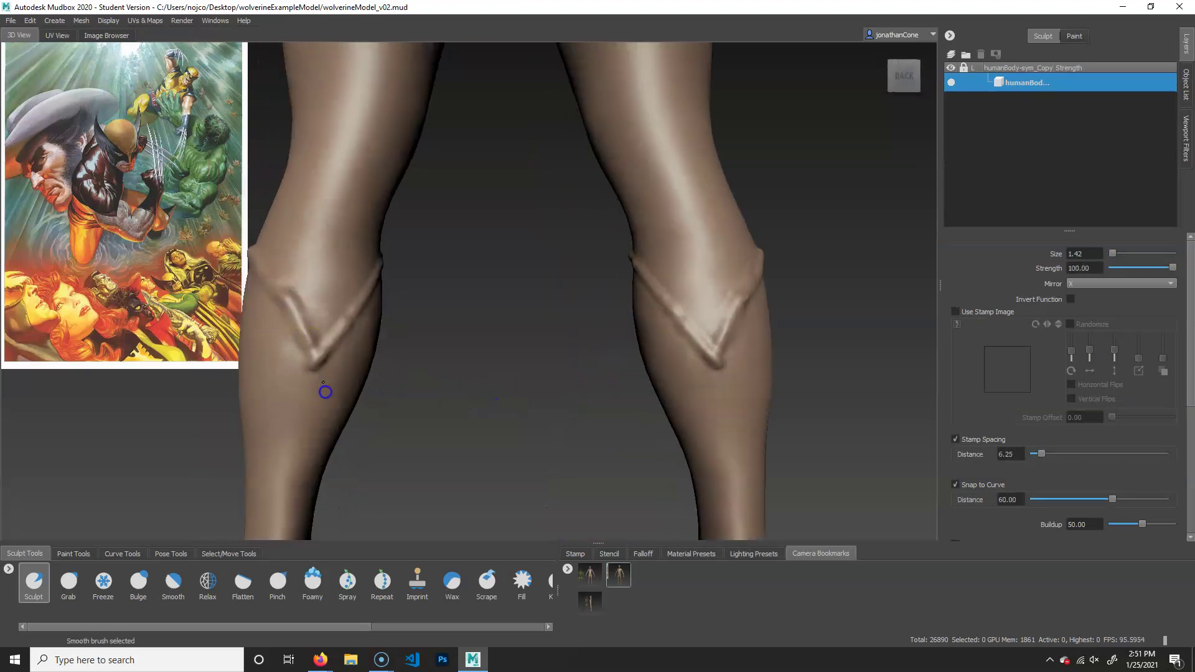
pyautogui.moveTo(434, 337)
pyautogui.keyDown('alt'); pyautogui.mouseDown()
pyautogui.moveTo(664, 368)
pyautogui.moveTo(803, 360)
pyautogui.moveTo(599, 359)
pyautogui.moveTo(658, 387)
pyautogui.moveTo(683, 368)
pyautogui.moveTo(652, 283)
pyautogui.mouseUp(); pyautogui.keyUp('alt')
pyautogui.keyDown('alt'); pyautogui.moveTo(702, 370); pyautogui.dragTo(645, 339); pyautogui.keyUp('alt')
# Choose the Freeze brush and give it the flat, hard-edged square falloff
pyautogui.click(103, 581)
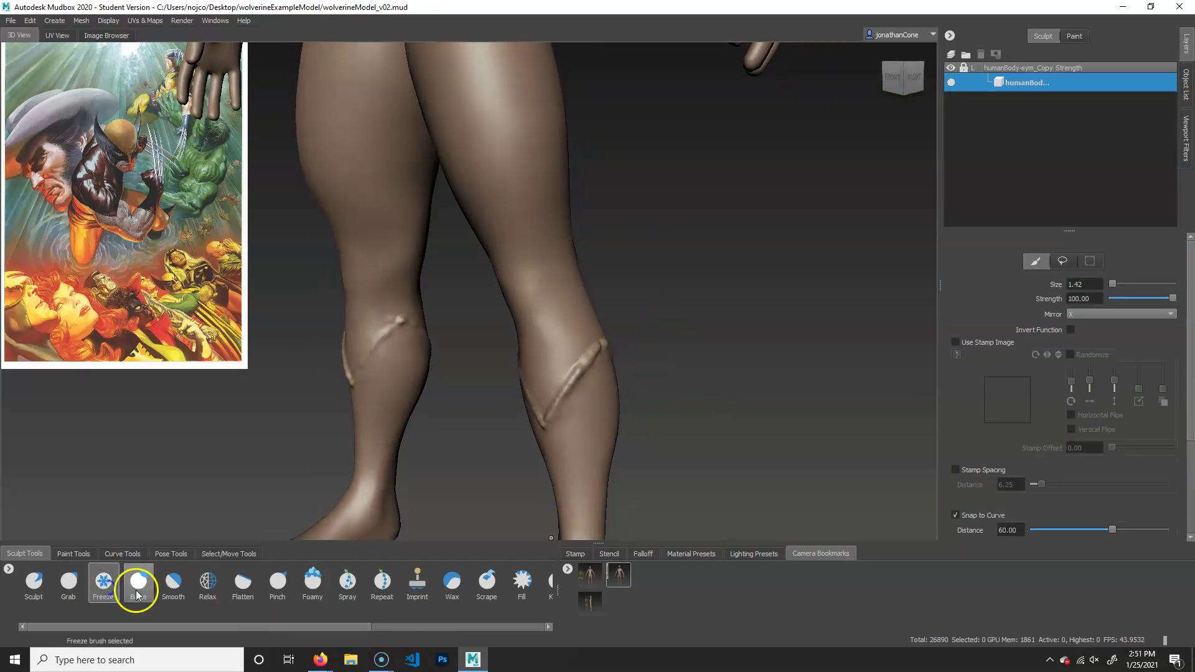
pyautogui.keyDown('alt'); pyautogui.moveTo(626, 344); pyautogui.dragTo(646, 547, button='right'); pyautogui.keyUp('alt')
pyautogui.click(610, 556)
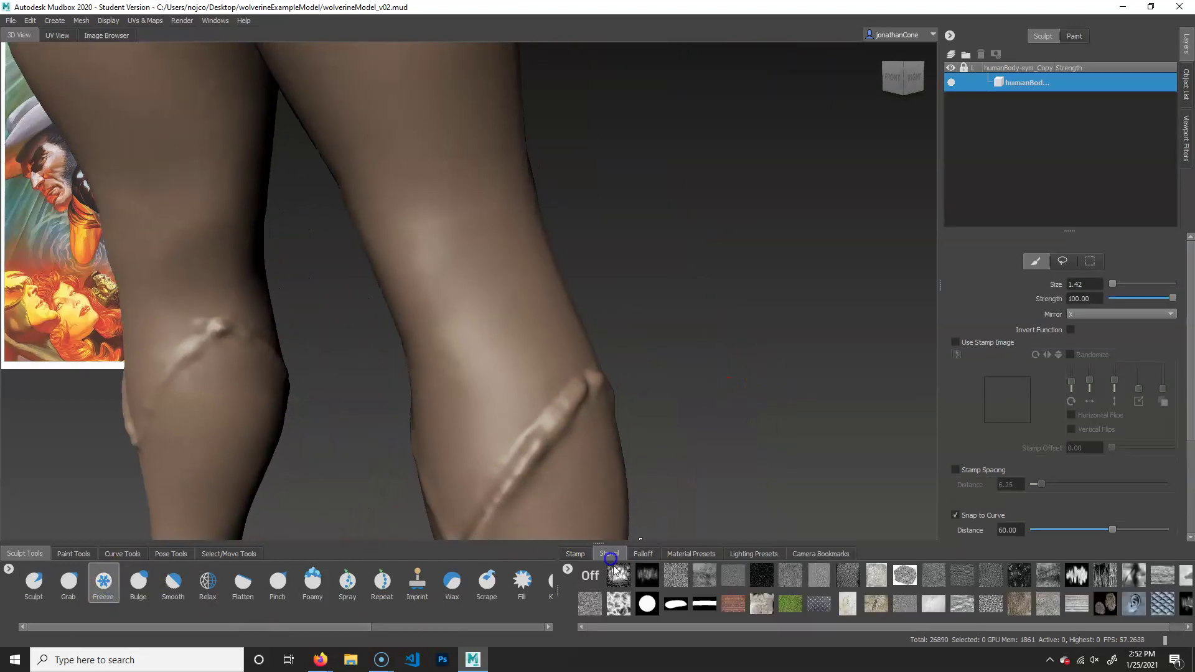
pyautogui.click(647, 555)
pyautogui.click(677, 605)
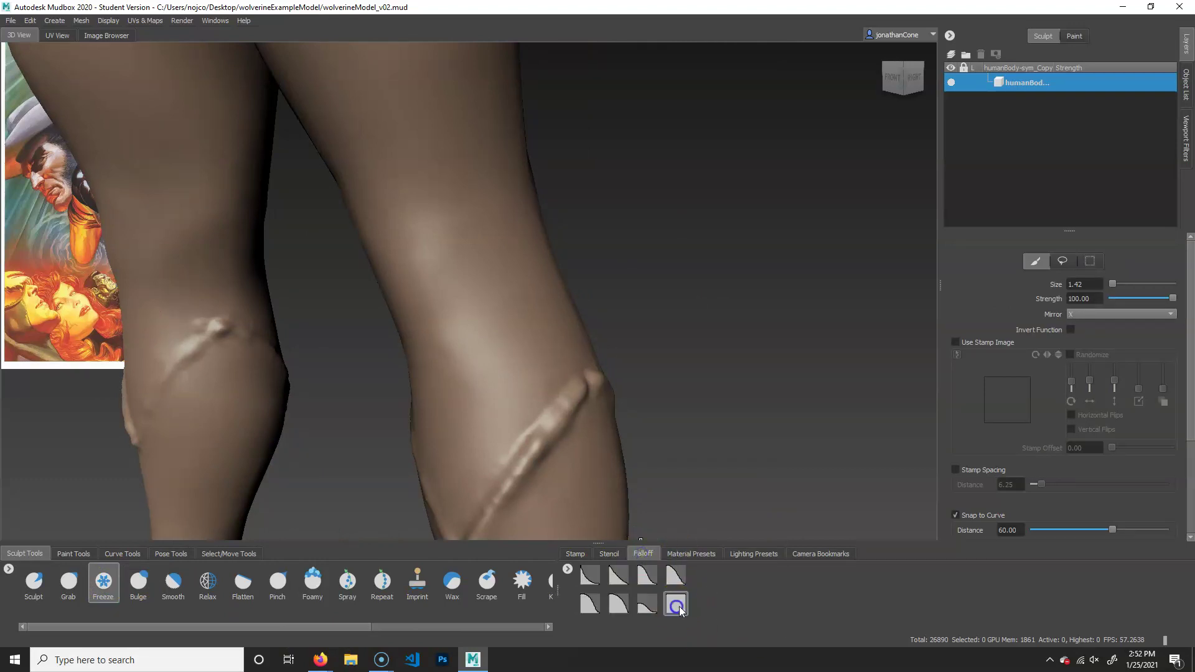
# Freeze the front of both shins just above the V-shaped cuff edge, using brush sizes 0.44 and 1.48
pyautogui.moveTo(643, 418)
pyautogui.keyDown('alt'); pyautogui.mouseDown(button='right')
pyautogui.moveTo(576, 419)
pyautogui.moveTo(582, 369)
pyautogui.mouseUp(button='right'); pyautogui.keyUp('alt')
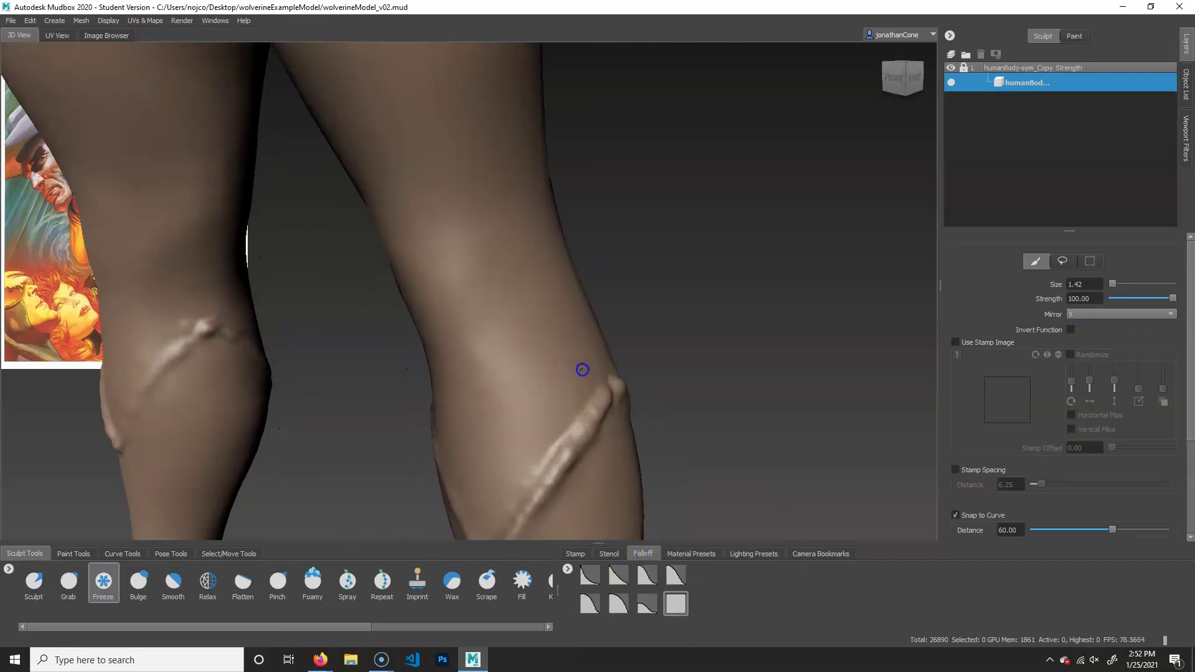
pyautogui.moveTo(533, 422); pyautogui.dragTo(524, 446)
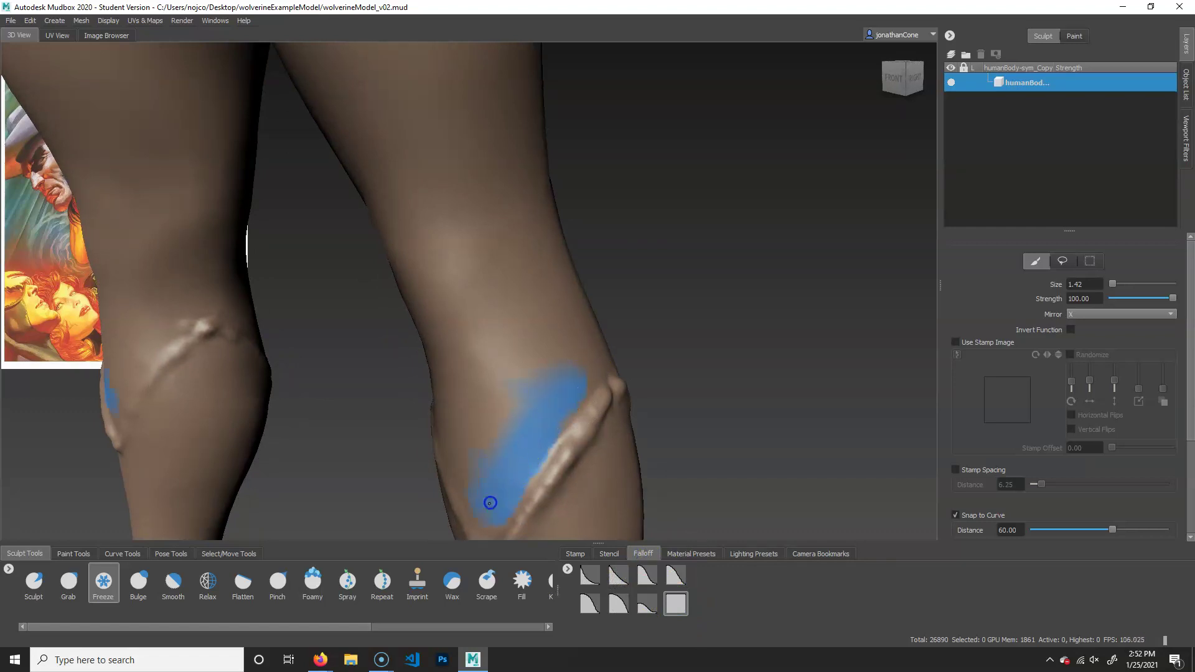
pyautogui.moveTo(625, 369)
pyautogui.keyDown('alt'); pyautogui.mouseDown()
pyautogui.moveTo(654, 368)
pyautogui.moveTo(645, 355)
pyautogui.moveTo(601, 380)
pyautogui.mouseUp(); pyautogui.keyUp('alt')
pyautogui.press('b')
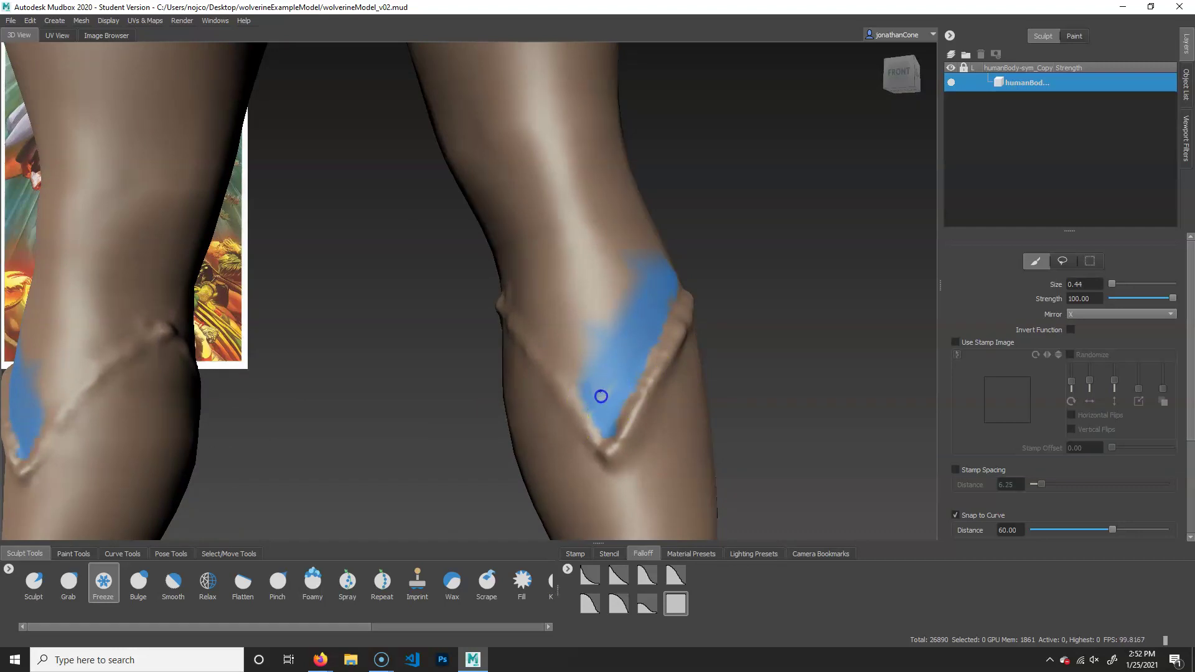
pyautogui.moveTo(641, 381)
pyautogui.keyDown('alt'); pyautogui.mouseDown()
pyautogui.moveTo(682, 381)
pyautogui.moveTo(674, 408)
pyautogui.moveTo(690, 402)
pyautogui.mouseUp(); pyautogui.keyUp('alt')
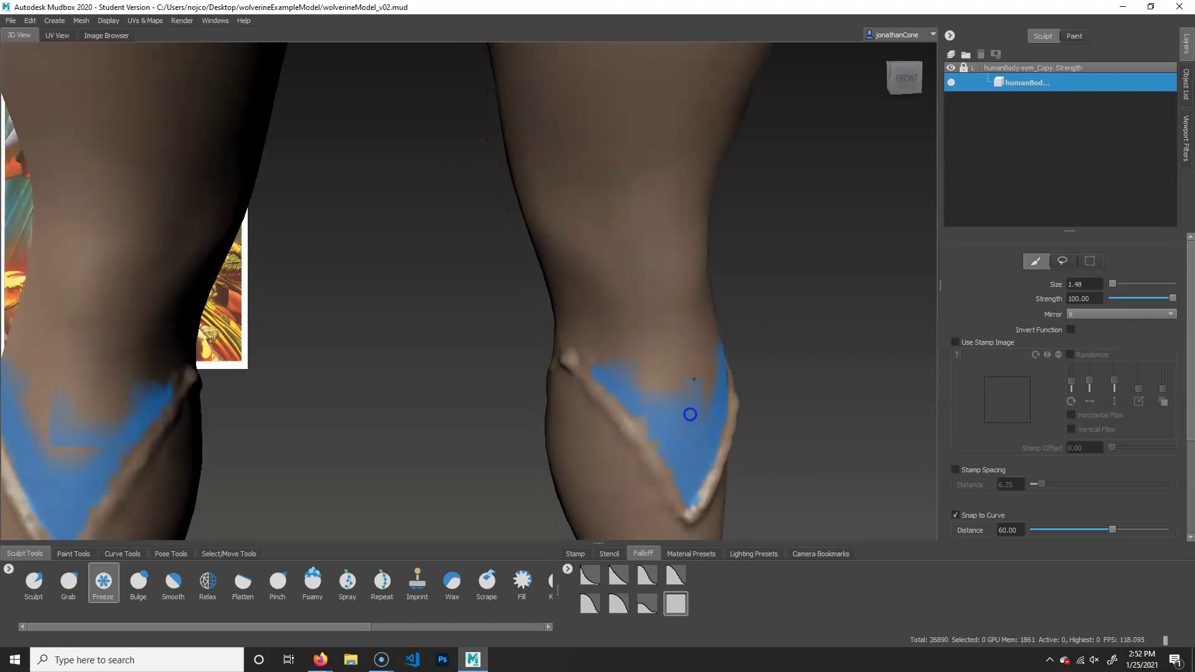
pyautogui.keyDown('alt'); pyautogui.moveTo(618, 336); pyautogui.dragTo(892, 345); pyautogui.keyUp('alt')
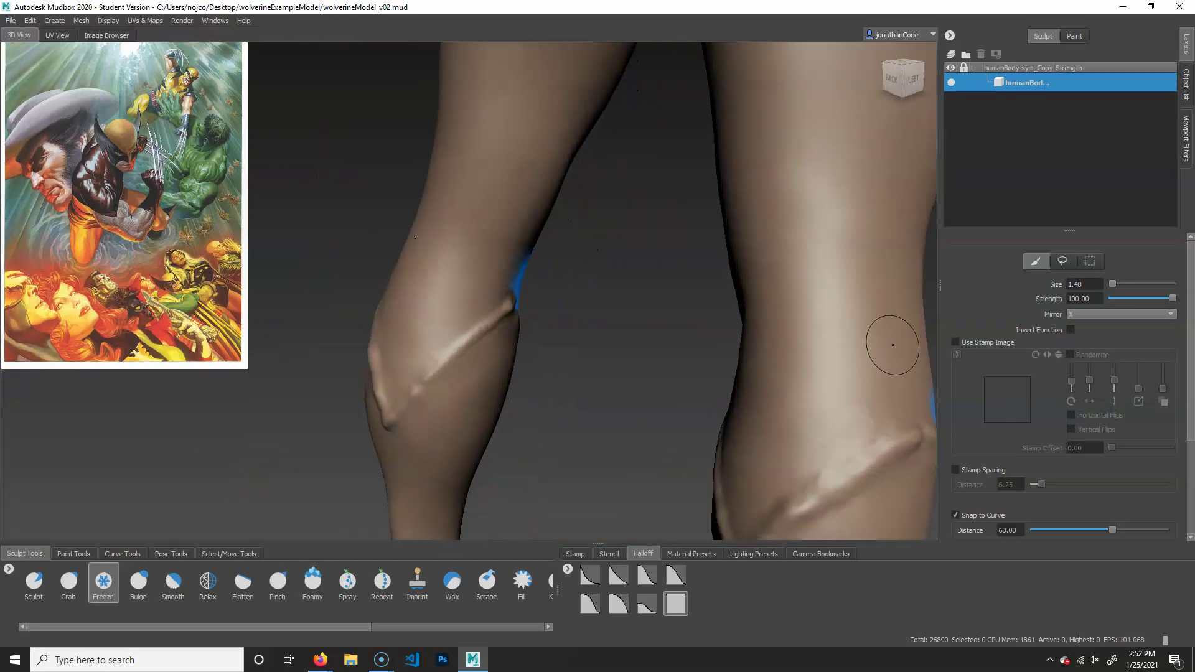
# Freeze the back of the calves above the cuff, reducing the brush size from 1.48 to 0.40 near the V's tip
pyautogui.moveTo(459, 308)
pyautogui.mouseDown()
pyautogui.moveTo(398, 371)
pyautogui.moveTo(516, 346)
pyautogui.mouseUp()
pyautogui.keyDown('alt'); pyautogui.moveTo(516, 347); pyautogui.dragTo(637, 331, button='right'); pyautogui.keyUp('alt')
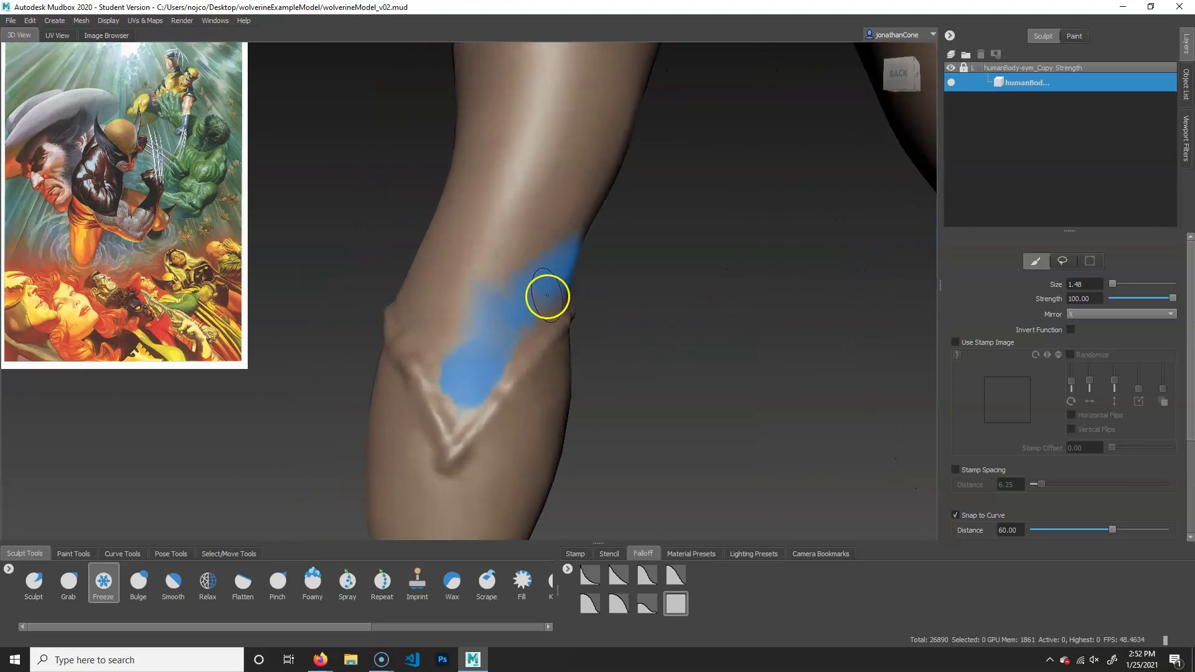
pyautogui.moveTo(562, 276)
pyautogui.keyDown('alt'); pyautogui.mouseDown()
pyautogui.moveTo(525, 365)
pyautogui.moveTo(637, 249)
pyautogui.moveTo(677, 320)
pyautogui.moveTo(480, 334)
pyautogui.mouseUp(); pyautogui.keyUp('alt')
pyautogui.click(371, 285)
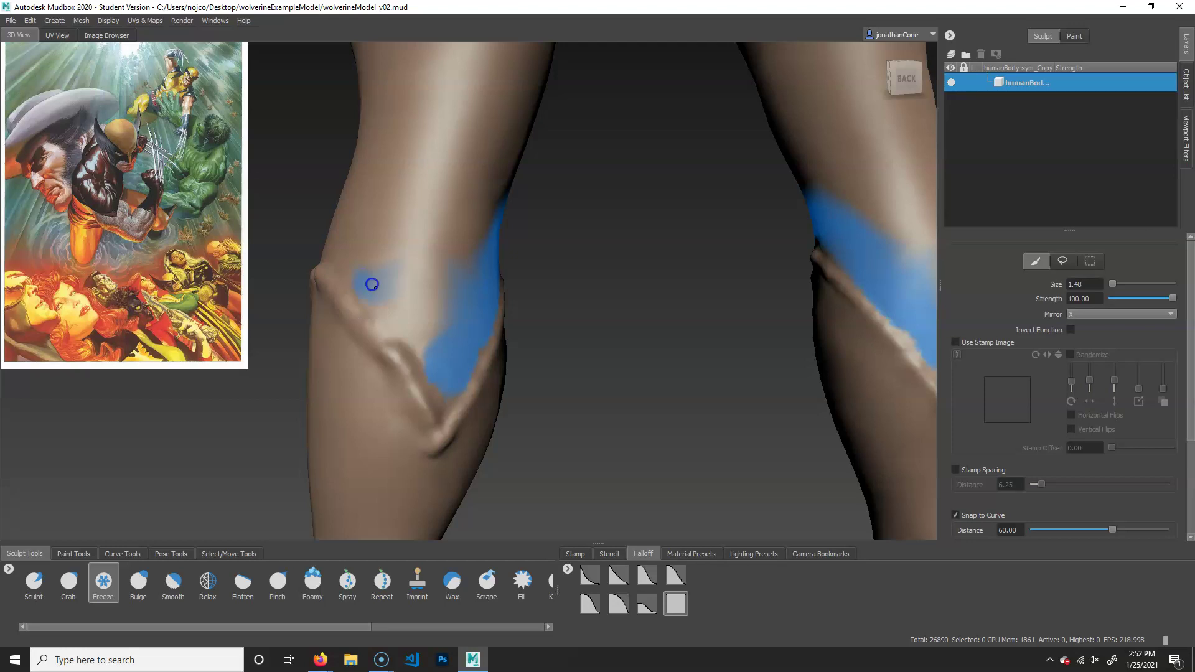
pyautogui.moveTo(372, 285); pyautogui.dragTo(426, 347)
pyautogui.moveTo(427, 276)
pyautogui.keyDown('alt'); pyautogui.mouseDown()
pyautogui.moveTo(467, 357)
pyautogui.moveTo(443, 350)
pyautogui.mouseUp(); pyautogui.keyUp('alt')
pyautogui.press('b')
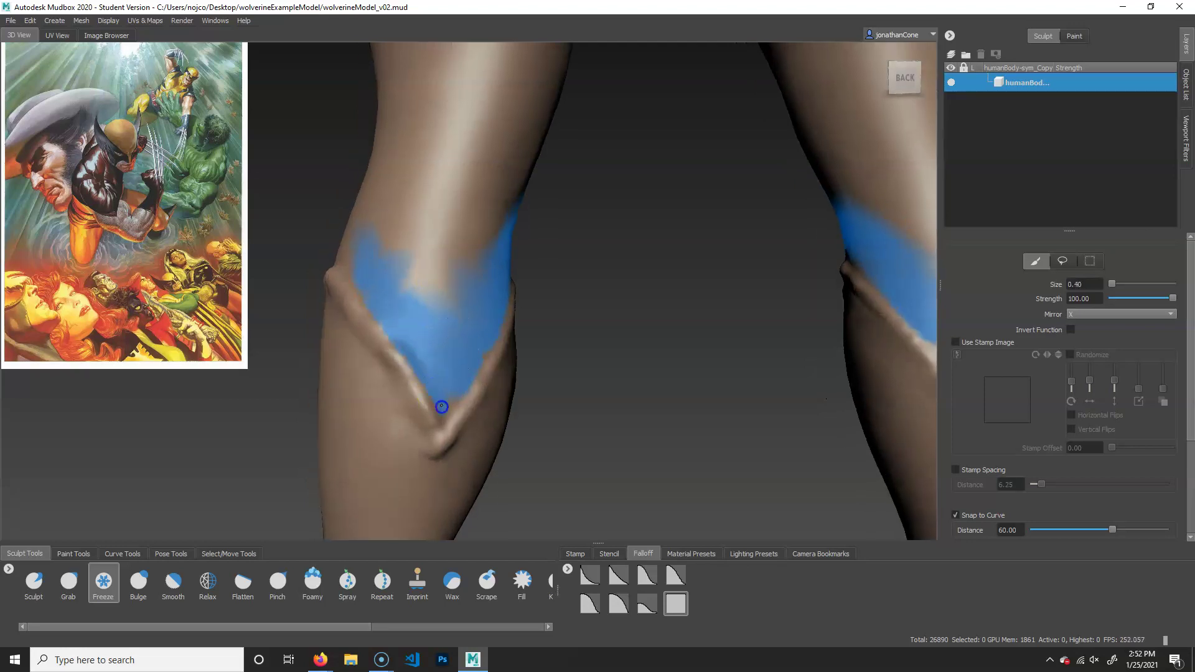
pyautogui.keyDown('alt'); pyautogui.moveTo(491, 334); pyautogui.dragTo(642, 310); pyautogui.keyUp('alt')
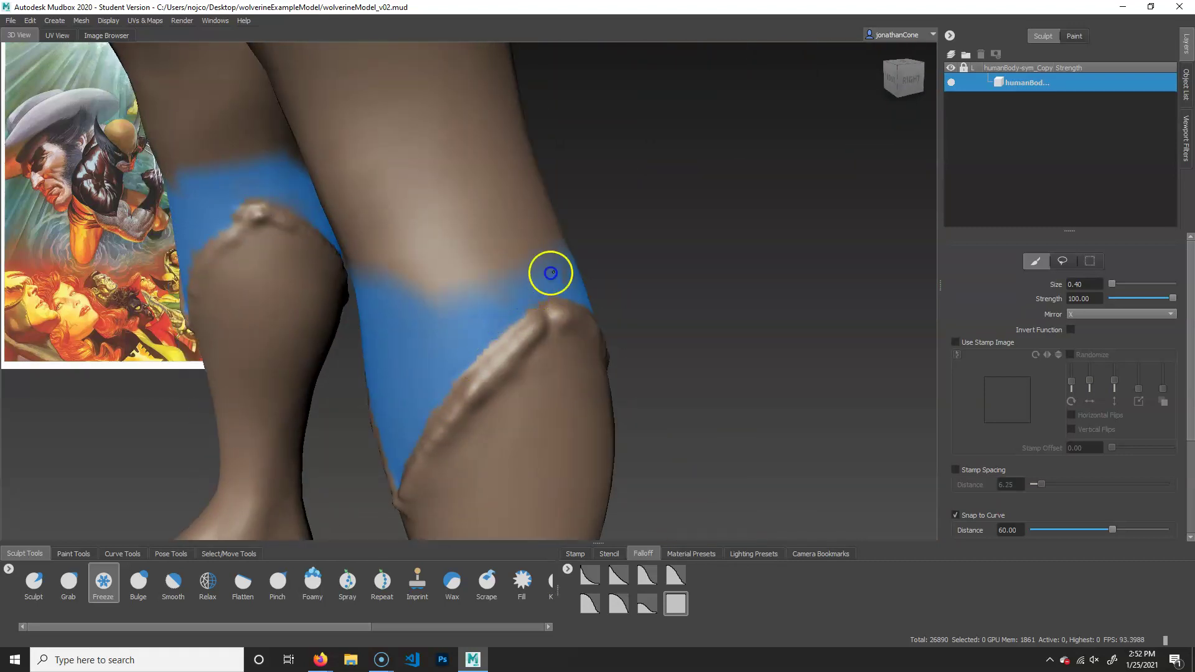
# Freeze the sides along the cuff edge and extend the frozen area up around the knees with brush size 3.30
pyautogui.moveTo(470, 295)
pyautogui.mouseDown()
pyautogui.moveTo(491, 283)
pyautogui.moveTo(528, 309)
pyautogui.moveTo(545, 303)
pyautogui.mouseUp()
pyautogui.press('b')
pyautogui.keyDown('alt'); pyautogui.moveTo(575, 264); pyautogui.dragTo(645, 354, button='middle'); pyautogui.keyUp('alt')
pyautogui.moveTo(616, 323)
pyautogui.mouseDown()
pyautogui.moveTo(579, 317)
pyautogui.moveTo(537, 336)
pyautogui.moveTo(680, 320)
pyautogui.mouseUp()
pyautogui.moveTo(585, 208)
pyautogui.mouseDown()
pyautogui.moveTo(531, 253)
pyautogui.moveTo(460, 236)
pyautogui.mouseUp()
pyautogui.moveTo(552, 331)
pyautogui.keyDown('alt'); pyautogui.mouseDown()
pyautogui.moveTo(839, 349)
pyautogui.moveTo(386, 311)
pyautogui.moveTo(360, 333)
pyautogui.moveTo(440, 372)
pyautogui.moveTo(387, 225)
pyautogui.moveTo(347, 269)
pyautogui.moveTo(502, 241)
pyautogui.mouseUp(); pyautogui.keyUp('alt')
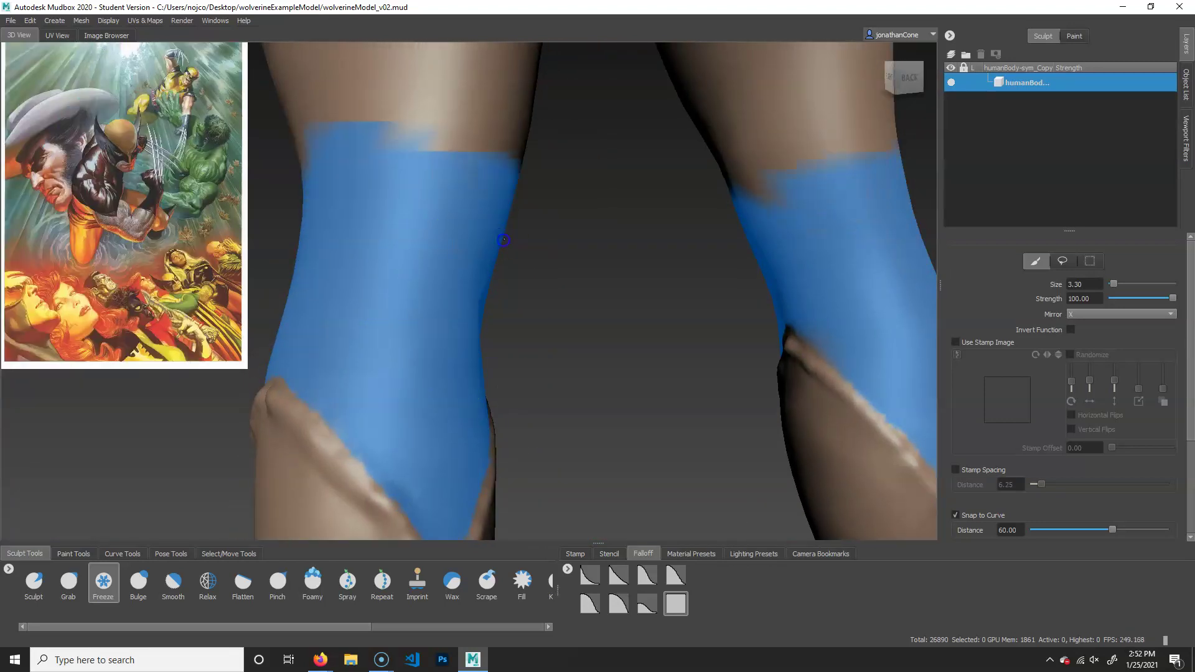
# Fill the remaining gaps in the frozen area above the cuffs on all sides of the legs with brush size 1.34
pyautogui.keyDown('alt'); pyautogui.moveTo(528, 311); pyautogui.dragTo(493, 346); pyautogui.keyUp('alt')
pyautogui.keyDown('alt'); pyautogui.moveTo(680, 395); pyautogui.dragTo(611, 396); pyautogui.keyUp('alt')
pyautogui.keyDown('alt'); pyautogui.moveTo(611, 396); pyautogui.dragTo(513, 457, button='right'); pyautogui.keyUp('alt')
pyautogui.keyDown('alt'); pyautogui.moveTo(609, 424); pyautogui.dragTo(776, 415); pyautogui.keyUp('alt')
pyautogui.keyDown('alt'); pyautogui.moveTo(735, 412); pyautogui.dragTo(995, 437, button='right'); pyautogui.keyUp('alt')
pyautogui.keyDown('alt'); pyautogui.moveTo(790, 423); pyautogui.dragTo(730, 410, button='middle'); pyautogui.keyUp('alt')
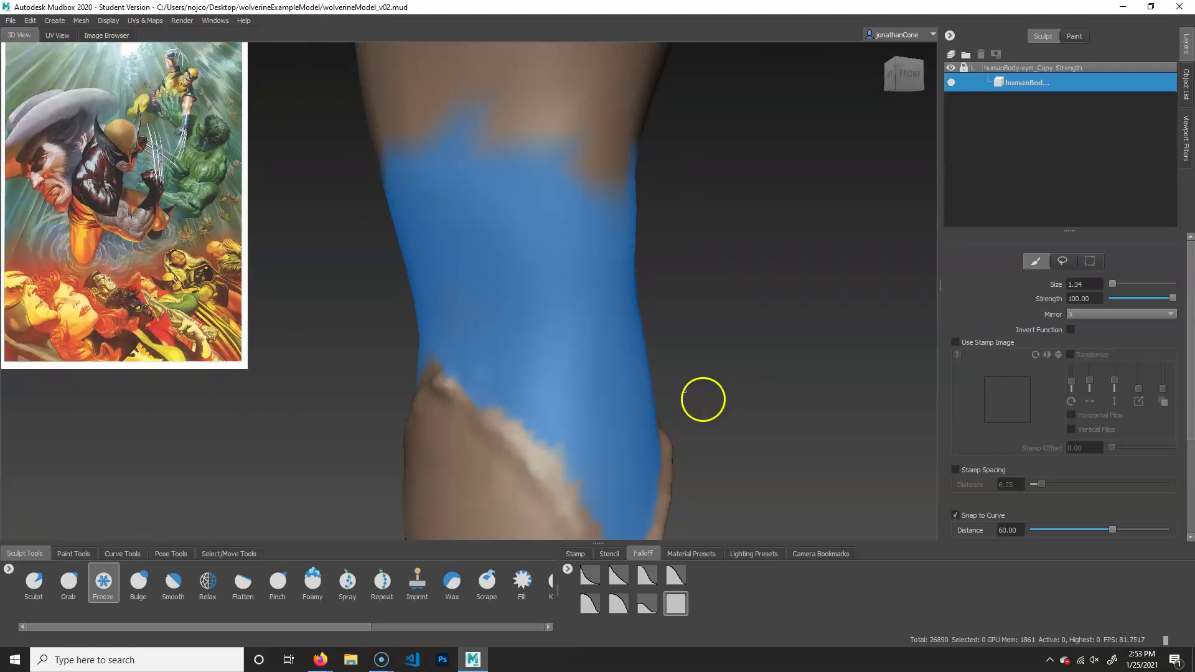
pyautogui.keyDown('alt'); pyautogui.moveTo(703, 399); pyautogui.dragTo(787, 353); pyautogui.keyUp('alt')
pyautogui.keyDown('alt'); pyautogui.moveTo(565, 371); pyautogui.dragTo(534, 356); pyautogui.keyUp('alt')
pyautogui.keyDown('alt'); pyautogui.moveTo(459, 348); pyautogui.dragTo(367, 527); pyautogui.keyUp('alt')
# Build up and smooth a raised ridge along the boot cuffs' edges below the frozen area with the Sculpt tool at size 1.34
pyautogui.click(34, 581)
pyautogui.moveTo(652, 364)
pyautogui.keyDown('alt'); pyautogui.mouseDown()
pyautogui.moveTo(608, 397)
pyautogui.moveTo(526, 363)
pyautogui.moveTo(608, 382)
pyautogui.moveTo(476, 370)
pyautogui.mouseUp(); pyautogui.keyUp('alt')
pyautogui.press('shift')
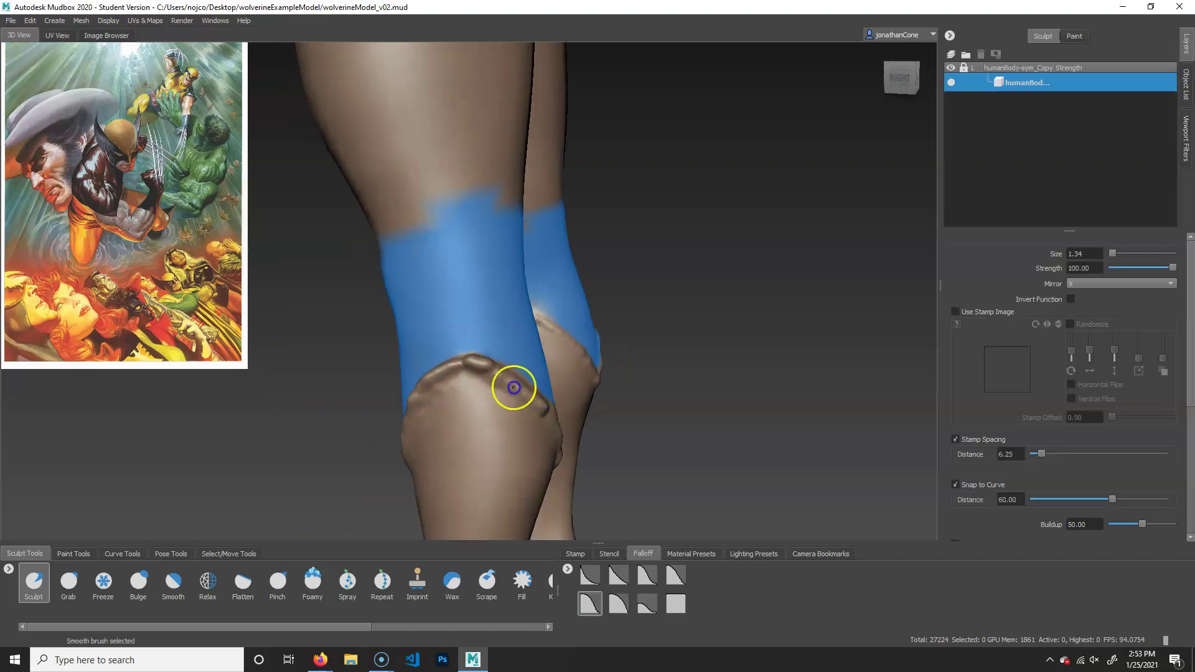
pyautogui.moveTo(540, 411)
pyautogui.keyDown('alt'); pyautogui.mouseDown()
pyautogui.moveTo(592, 408)
pyautogui.moveTo(619, 362)
pyautogui.mouseUp(); pyautogui.keyUp('alt')
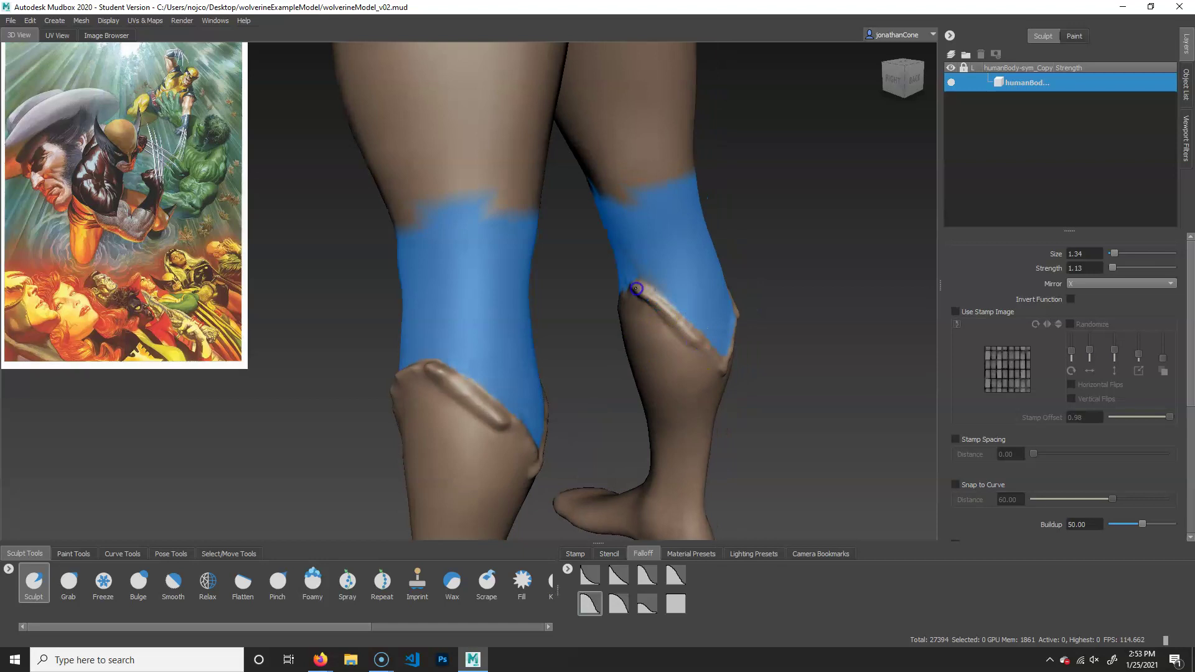
pyautogui.keyDown('alt'); pyautogui.moveTo(710, 348); pyautogui.dragTo(847, 310); pyautogui.keyUp('alt')
pyautogui.moveTo(285, 311); pyautogui.dragTo(283, 309)
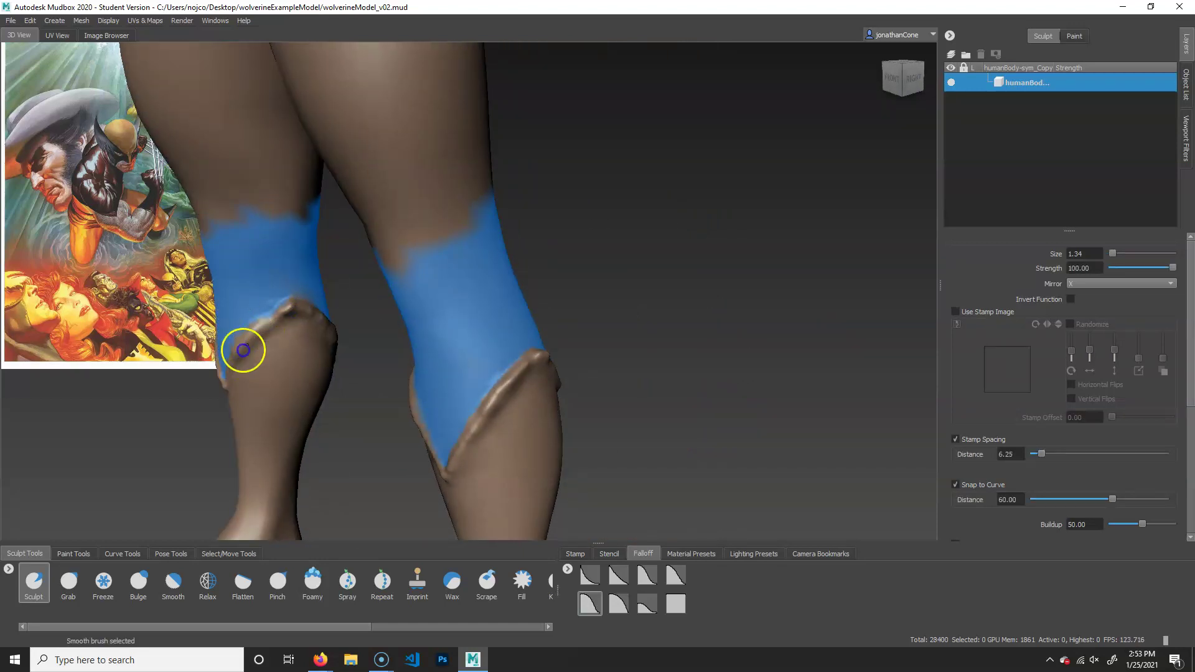
pyautogui.keyDown('alt'); pyautogui.moveTo(581, 354); pyautogui.dragTo(667, 383); pyautogui.keyUp('alt')
pyautogui.keyDown('alt'); pyautogui.moveTo(667, 383); pyautogui.dragTo(476, 379, button='right'); pyautogui.keyUp('alt')
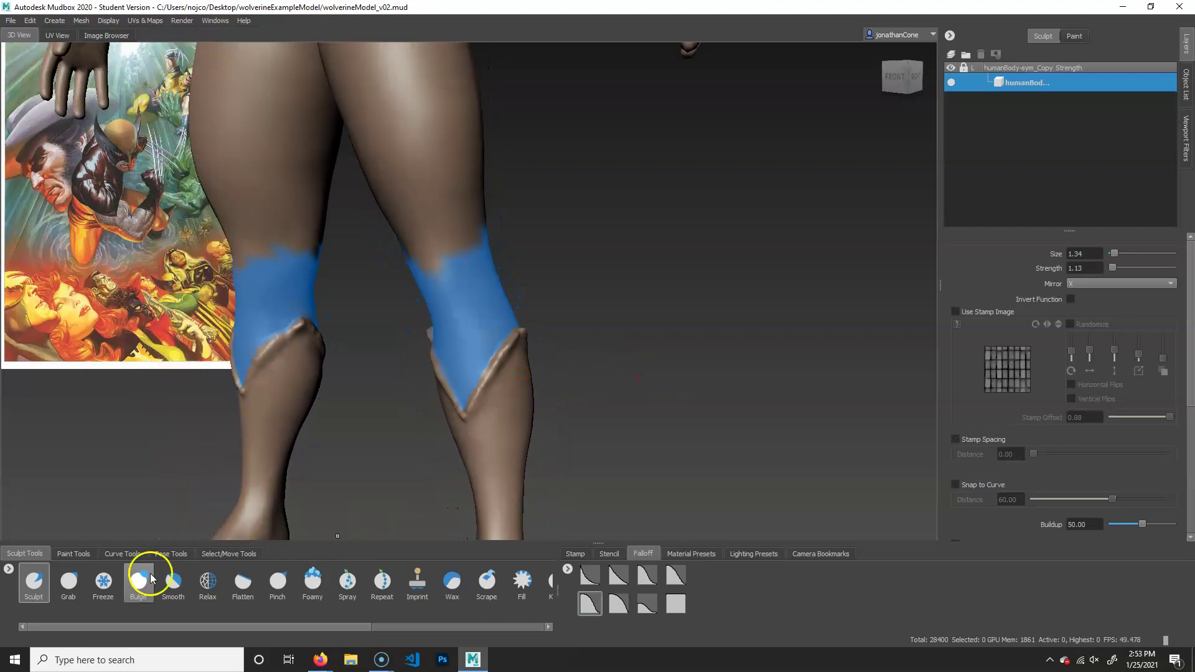
# Pull the outer points of the boot cuffs outward from the legs with the Grab tool at size 8.44
pyautogui.click(69, 586)
pyautogui.keyDown('alt'); pyautogui.moveTo(538, 341); pyautogui.dragTo(539, 356, button='middle'); pyautogui.keyUp('alt')
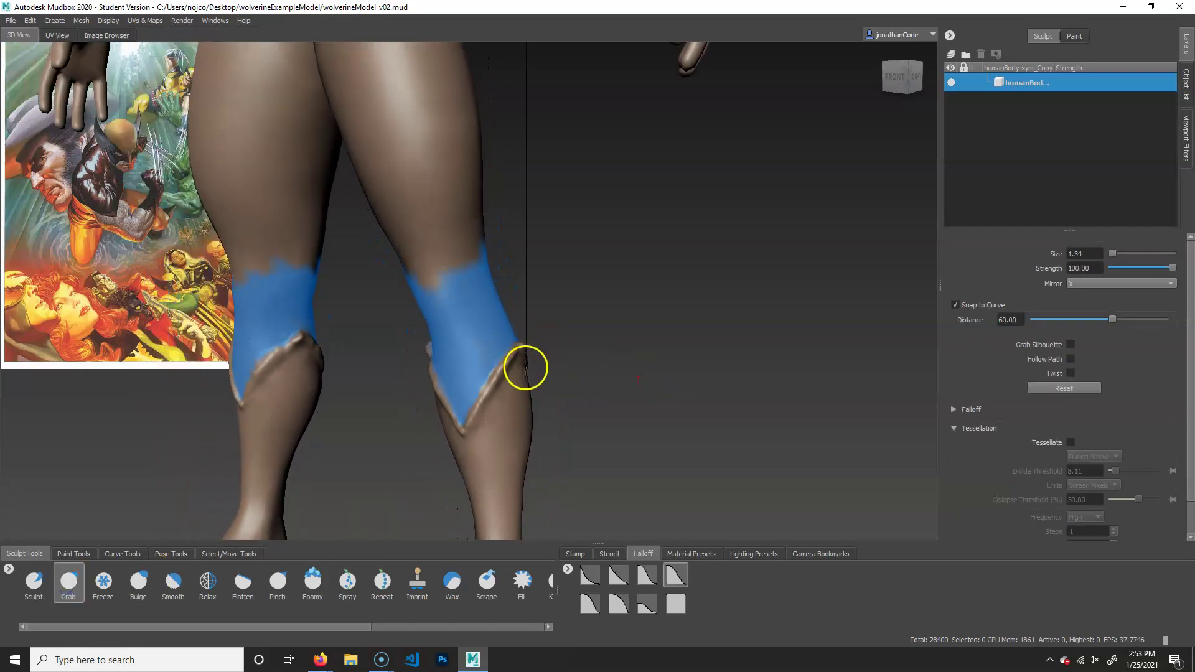
pyautogui.moveTo(299, 376)
pyautogui.mouseDown()
pyautogui.moveTo(496, 381)
pyautogui.moveTo(527, 401)
pyautogui.moveTo(181, 424)
pyautogui.mouseUp()
pyautogui.moveTo(518, 390); pyautogui.dragTo(517, 389)
pyautogui.keyDown('alt'); pyautogui.moveTo(592, 395); pyautogui.dragTo(613, 390); pyautogui.keyUp('alt')
pyautogui.keyDown('alt'); pyautogui.moveTo(605, 365); pyautogui.dragTo(621, 384, button='middle'); pyautogui.keyUp('alt')
pyautogui.moveTo(543, 371)
pyautogui.keyDown('alt'); pyautogui.mouseDown()
pyautogui.moveTo(584, 392)
pyautogui.moveTo(529, 387)
pyautogui.moveTo(535, 366)
pyautogui.mouseUp(); pyautogui.keyUp('alt')
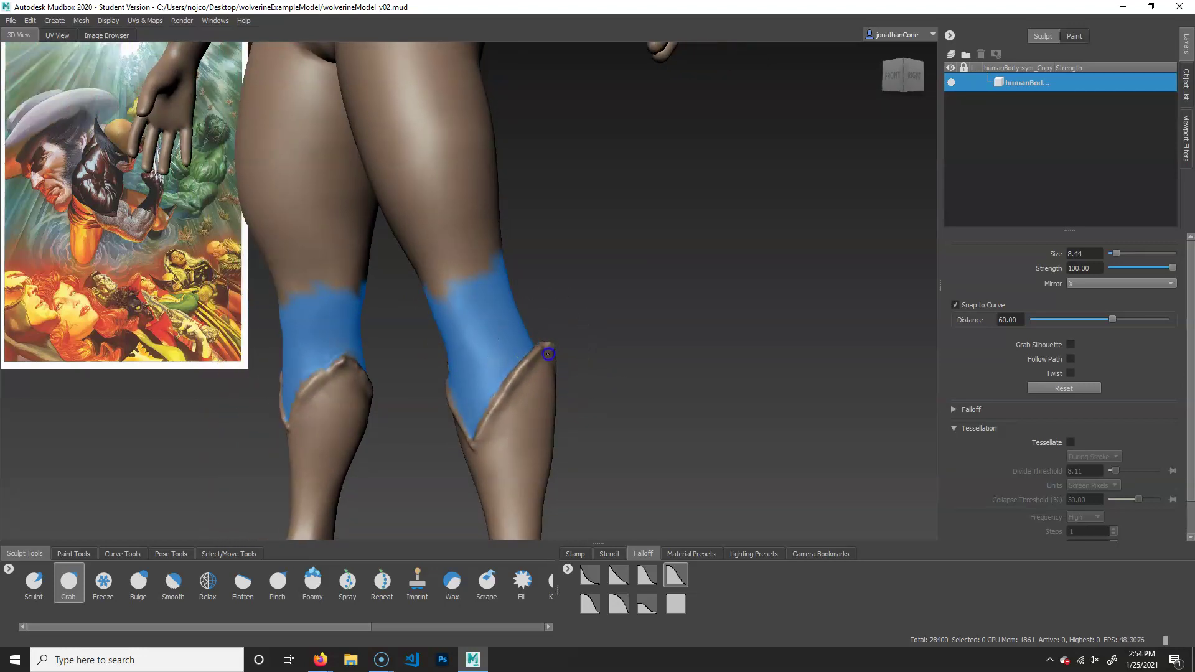
# Pull the remaining cuff edges away from the calves with Grab at size 8.44 until both cuffs flare outward
pyautogui.moveTo(564, 322)
pyautogui.keyDown('alt'); pyautogui.mouseDown()
pyautogui.moveTo(699, 387)
pyautogui.moveTo(701, 368)
pyautogui.moveTo(755, 368)
pyautogui.moveTo(701, 405)
pyautogui.moveTo(592, 400)
pyautogui.moveTo(277, 352)
pyautogui.moveTo(310, 335)
pyautogui.mouseUp(); pyautogui.keyUp('alt')
pyautogui.moveTo(675, 429)
pyautogui.keyDown('alt'); pyautogui.mouseDown()
pyautogui.moveTo(646, 456)
pyautogui.moveTo(645, 429)
pyautogui.moveTo(623, 408)
pyautogui.mouseUp(); pyautogui.keyUp('alt')
pyautogui.moveTo(258, 371)
pyautogui.mouseDown()
pyautogui.moveTo(288, 350)
pyautogui.moveTo(260, 395)
pyautogui.mouseUp()
pyautogui.keyDown('alt'); pyautogui.moveTo(324, 428); pyautogui.dragTo(363, 437); pyautogui.keyUp('alt')
pyautogui.keyDown('alt'); pyautogui.moveTo(364, 438); pyautogui.dragTo(180, 416, button='right'); pyautogui.keyUp('alt')
pyautogui.keyDown('alt'); pyautogui.moveTo(684, 427); pyautogui.dragTo(567, 393); pyautogui.keyUp('alt')
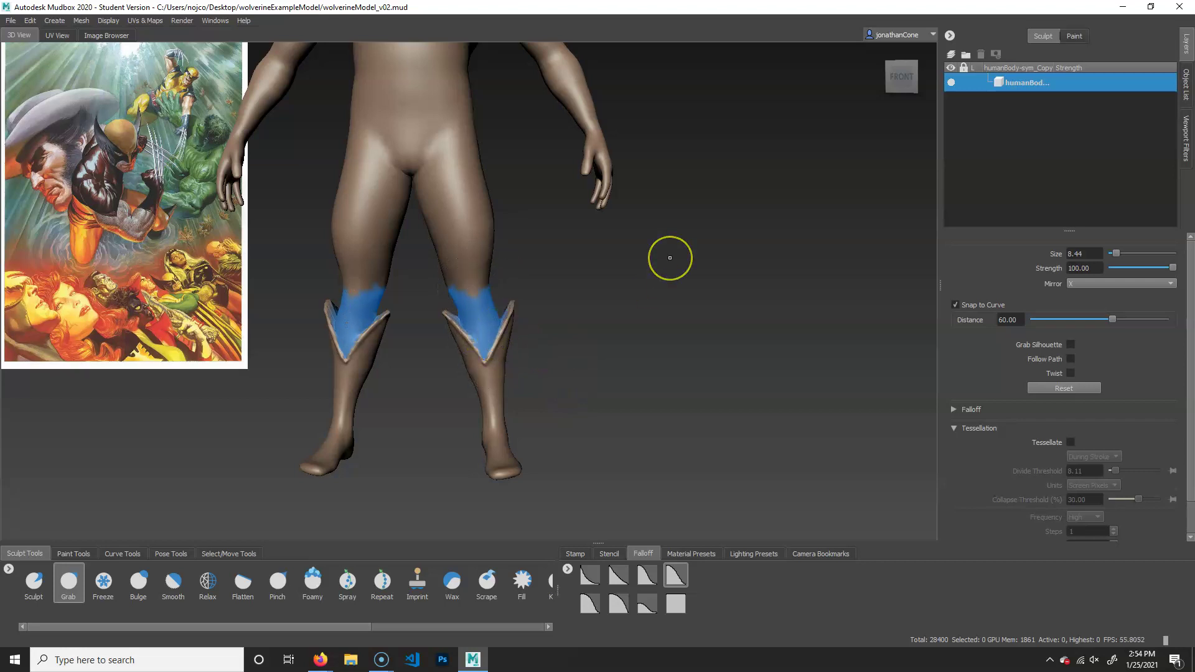
# Unfreeze the entire model and smooth the flared cuff points and sides with brush size 8.44
pyautogui.hotkey('shift', 'u')
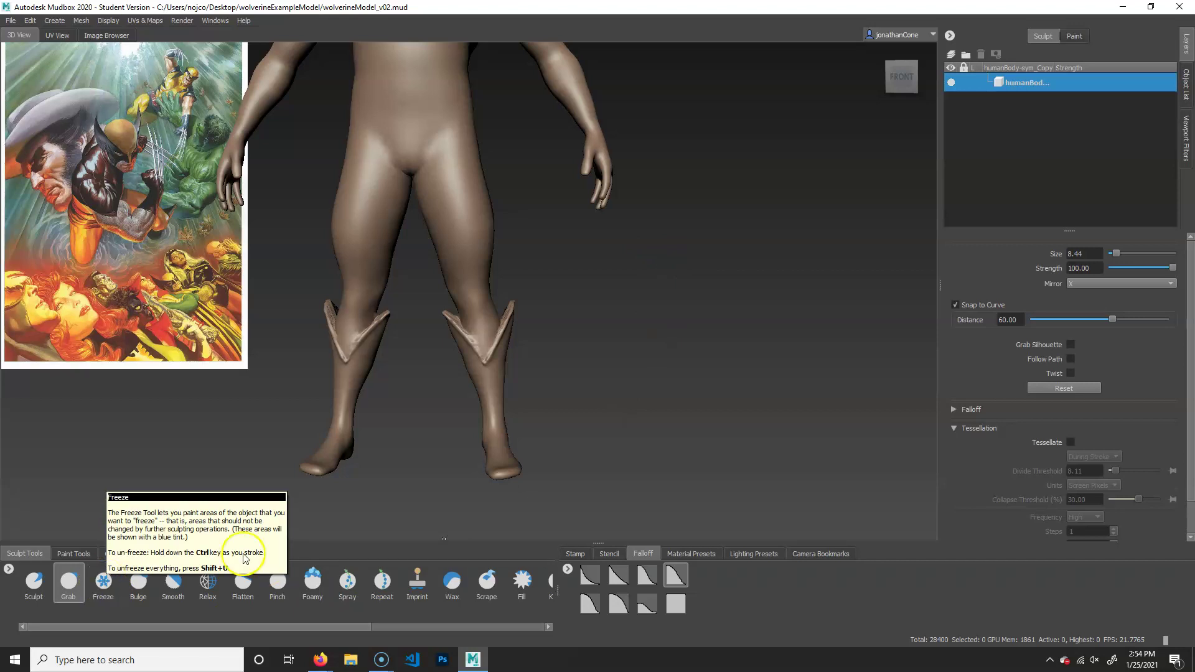
pyautogui.keyDown('alt'); pyautogui.moveTo(547, 381); pyautogui.dragTo(699, 359, button='right'); pyautogui.keyUp('alt')
pyautogui.moveTo(649, 372)
pyautogui.keyDown('alt'); pyautogui.mouseDown()
pyautogui.moveTo(666, 387)
pyautogui.moveTo(611, 392)
pyautogui.moveTo(765, 374)
pyautogui.moveTo(632, 344)
pyautogui.moveTo(592, 317)
pyautogui.moveTo(693, 328)
pyautogui.moveTo(579, 347)
pyautogui.mouseUp(); pyautogui.keyUp('alt')
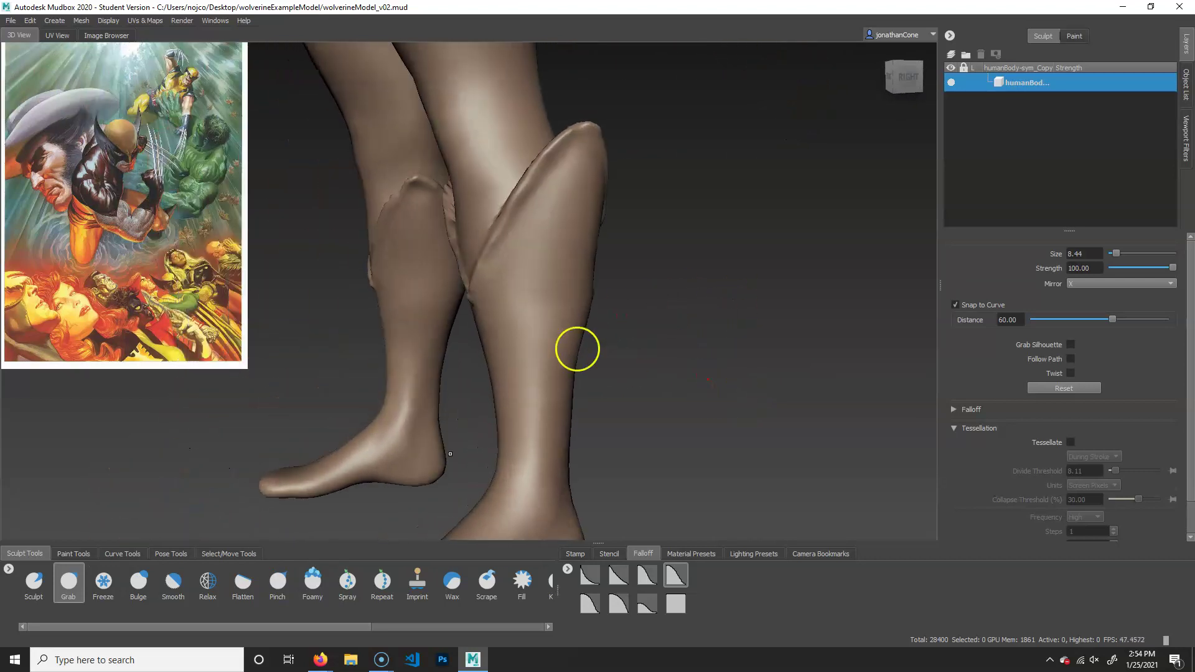
pyautogui.click(30, 587)
pyautogui.keyDown('alt'); pyautogui.moveTo(665, 149); pyautogui.dragTo(690, 269, button='middle'); pyautogui.keyUp('alt')
pyautogui.keyDown('shift'); pyautogui.moveTo(613, 258); pyautogui.dragTo(600, 266); pyautogui.keyUp('shift')
pyautogui.keyDown('alt'); pyautogui.moveTo(573, 348); pyautogui.dragTo(698, 356); pyautogui.keyUp('alt')
pyautogui.moveTo(524, 316)
pyautogui.keyDown('shift'); pyautogui.mouseDown()
pyautogui.moveTo(507, 349)
pyautogui.moveTo(547, 397)
pyautogui.mouseUp(); pyautogui.keyUp('shift')
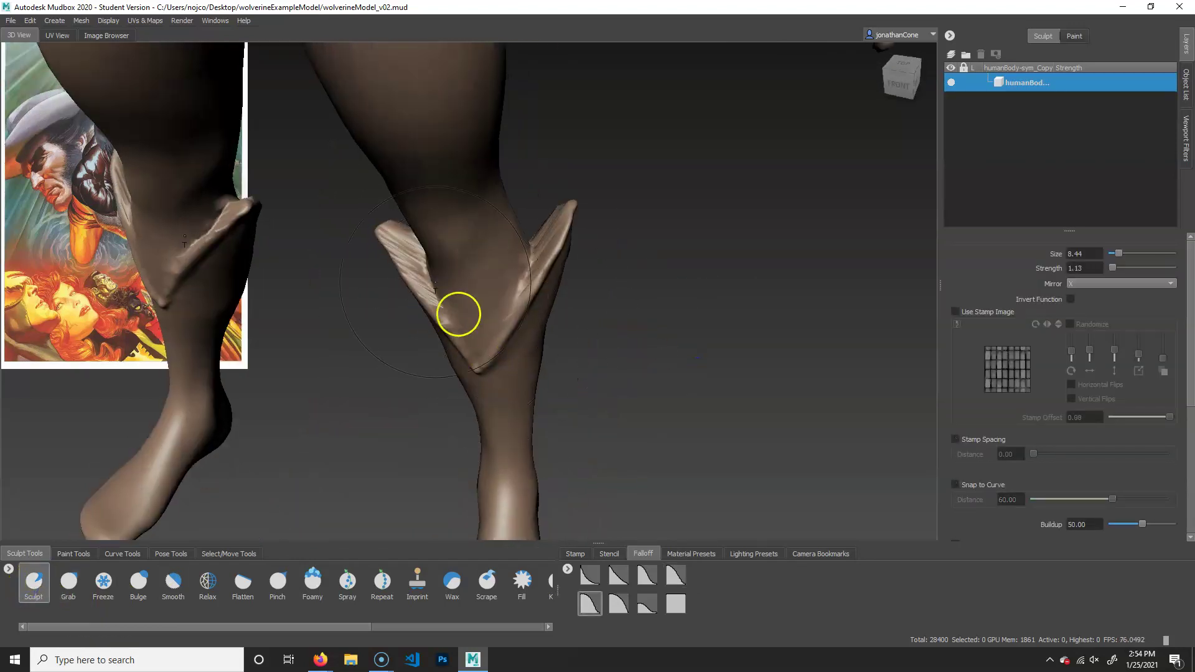
# Smooth the stretched surfaces and rims of the boot cuffs from the front, side and back with brush size 8.44
pyautogui.keyDown('alt'); pyautogui.moveTo(443, 261); pyautogui.dragTo(714, 314, button='right'); pyautogui.keyUp('alt')
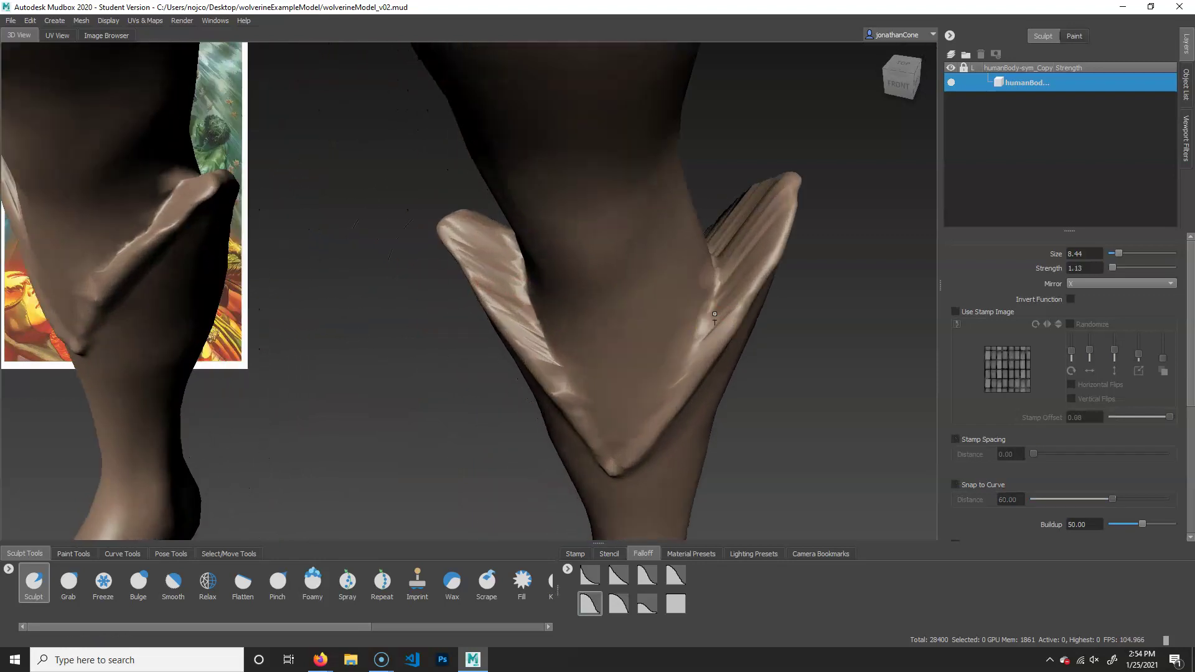
pyautogui.keyDown('alt'); pyautogui.moveTo(714, 314); pyautogui.dragTo(763, 326); pyautogui.keyUp('alt')
pyautogui.keyDown('shift'); pyautogui.moveTo(458, 429); pyautogui.dragTo(349, 326); pyautogui.keyUp('shift')
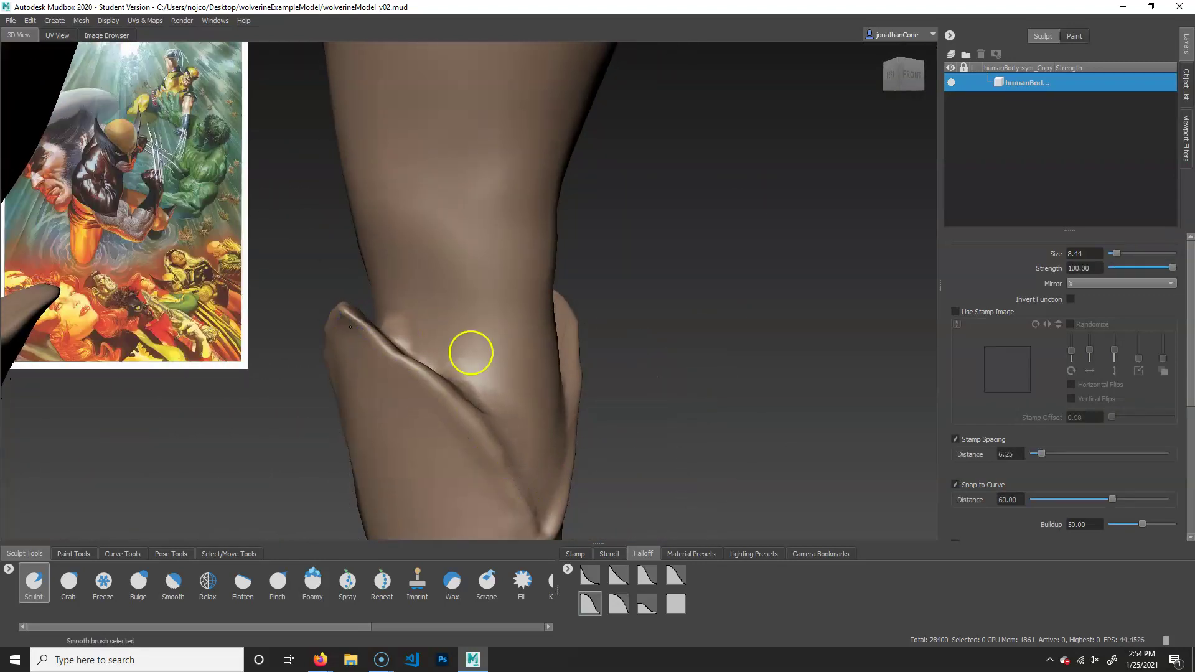
pyautogui.keyDown('alt'); pyautogui.moveTo(498, 360); pyautogui.dragTo(685, 392); pyautogui.keyUp('alt')
pyautogui.moveTo(591, 342)
pyautogui.keyDown('alt'); pyautogui.mouseDown()
pyautogui.moveTo(683, 347)
pyautogui.moveTo(753, 375)
pyautogui.mouseUp(); pyautogui.keyUp('alt')
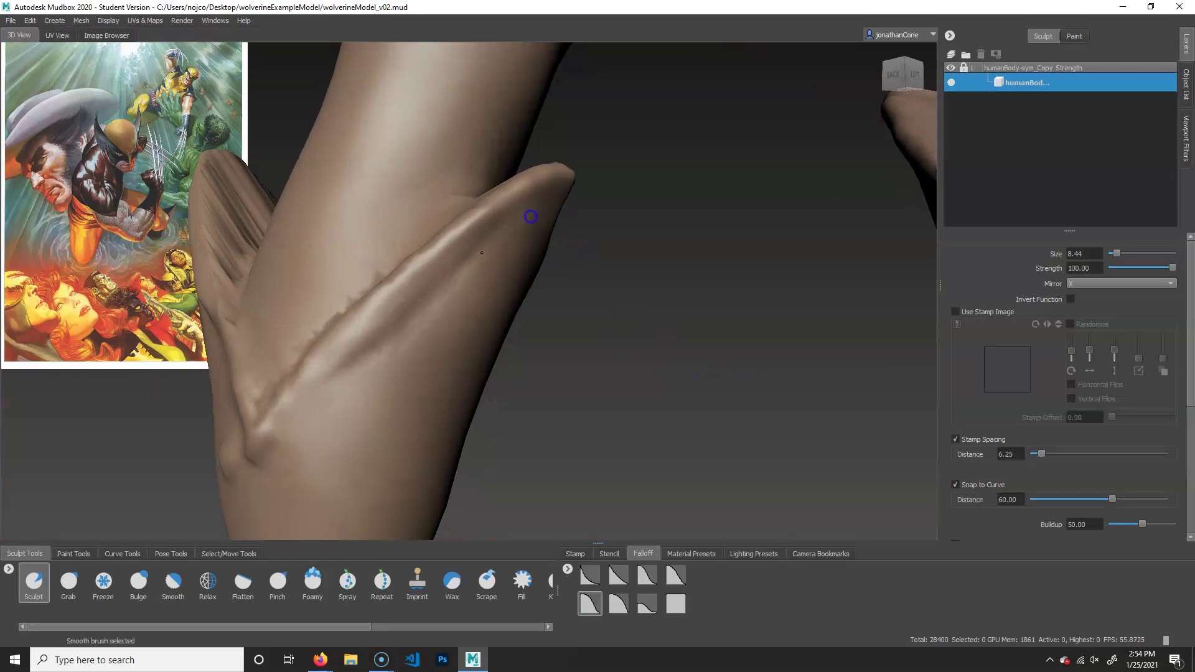
pyautogui.keyDown('shift'); pyautogui.moveTo(311, 408); pyautogui.dragTo(445, 293); pyautogui.keyUp('shift')
pyautogui.moveTo(417, 384)
pyautogui.keyDown('alt'); pyautogui.mouseDown()
pyautogui.moveTo(595, 357)
pyautogui.moveTo(596, 376)
pyautogui.moveTo(579, 381)
pyautogui.moveTo(427, 373)
pyautogui.moveTo(662, 347)
pyautogui.moveTo(309, 304)
pyautogui.moveTo(598, 374)
pyautogui.moveTo(805, 361)
pyautogui.mouseUp(); pyautogui.keyUp('alt')
pyautogui.keyDown('alt'); pyautogui.moveTo(805, 360); pyautogui.dragTo(493, 323, button='right'); pyautogui.keyUp('alt')
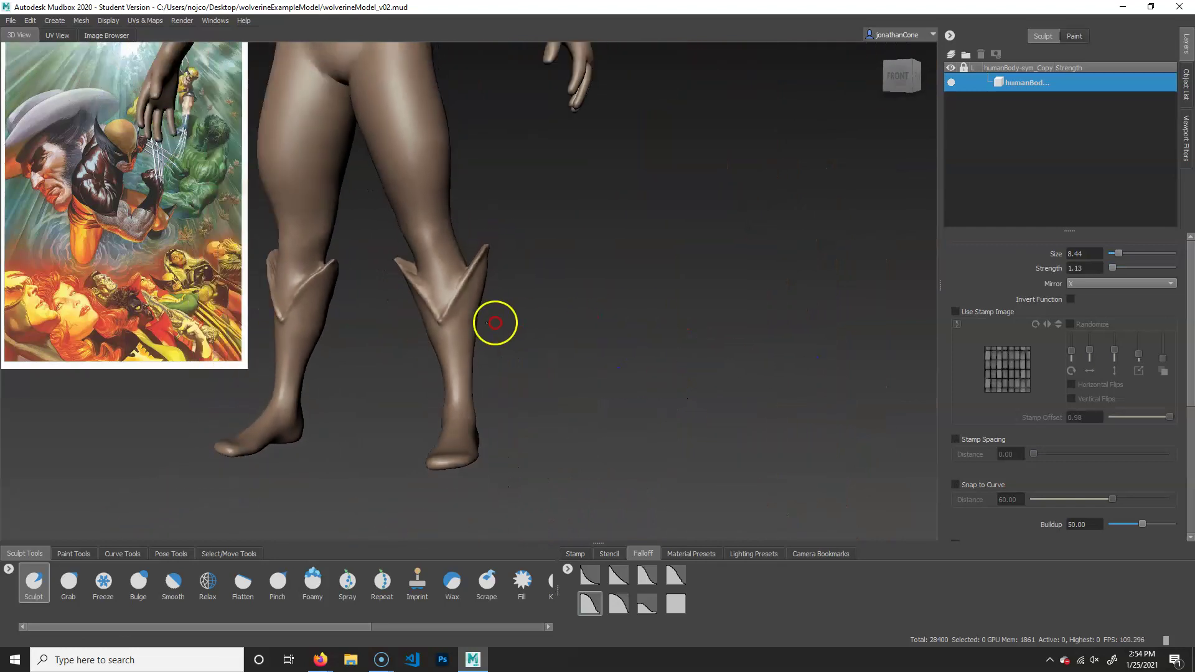
# Build up a raised belt band across the front of the waist with Sculpt at size 6.34 and flat falloff, following the front-view reference
pyautogui.keyDown('alt'); pyautogui.moveTo(493, 323); pyautogui.dragTo(569, 330, button='middle'); pyautogui.keyUp('alt')
pyautogui.keyDown('alt'); pyautogui.moveTo(569, 330); pyautogui.dragTo(671, 371); pyautogui.keyUp('alt')
pyautogui.keyDown('alt'); pyautogui.moveTo(636, 260); pyautogui.dragTo(640, 345, button='middle'); pyautogui.keyUp('alt')
pyautogui.keyDown('alt'); pyautogui.moveTo(611, 344); pyautogui.dragTo(703, 380, button='right'); pyautogui.keyUp('alt')
pyautogui.keyDown('alt'); pyautogui.moveTo(744, 432); pyautogui.dragTo(736, 384, button='middle'); pyautogui.keyUp('alt')
pyautogui.keyDown('alt'); pyautogui.moveTo(716, 393); pyautogui.dragTo(759, 404, button='right'); pyautogui.keyUp('alt')
pyautogui.keyDown('alt'); pyautogui.moveTo(759, 403); pyautogui.dragTo(706, 389); pyautogui.keyUp('alt')
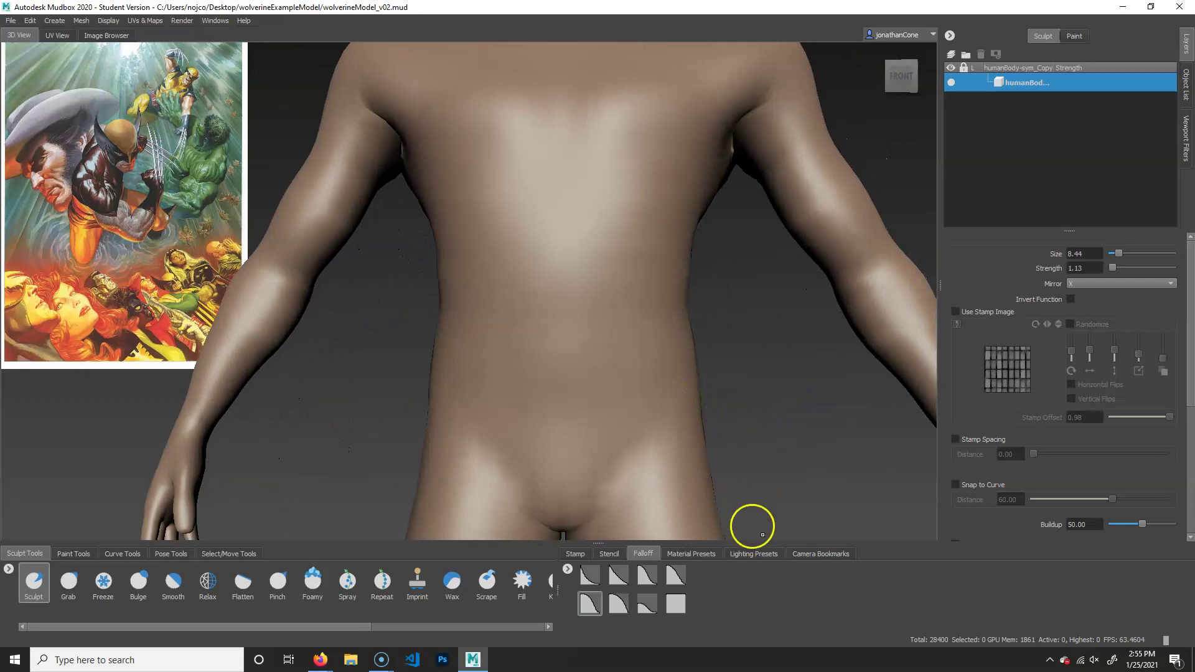
pyautogui.click(816, 553)
pyautogui.click(588, 576)
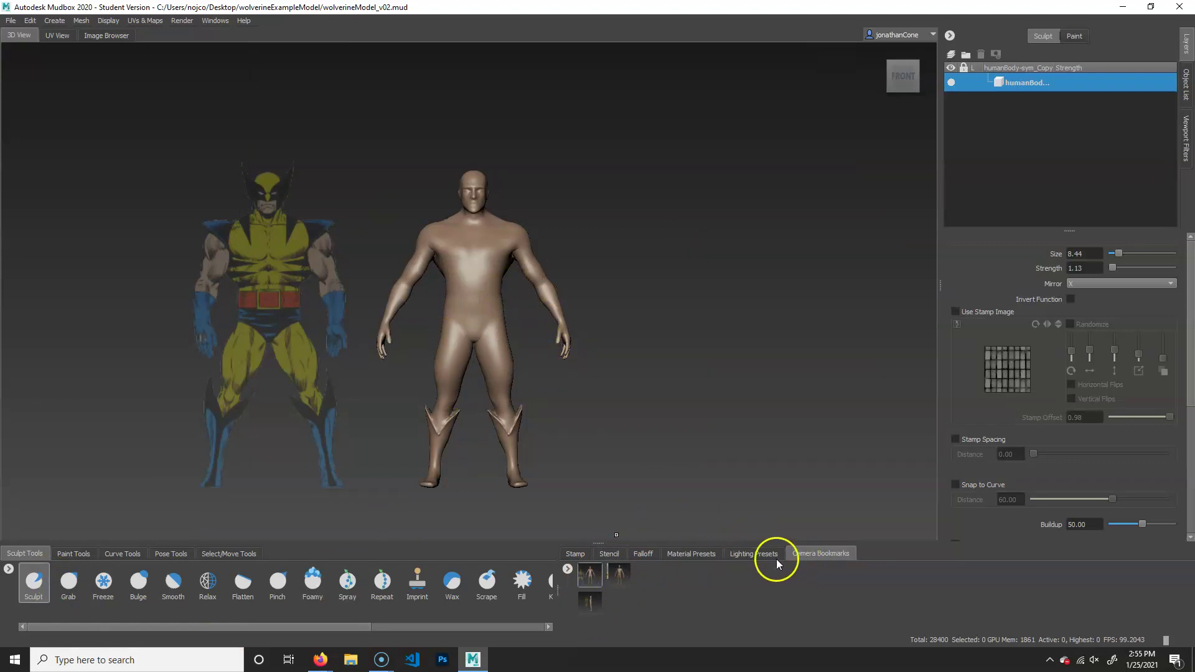
pyautogui.click(646, 553)
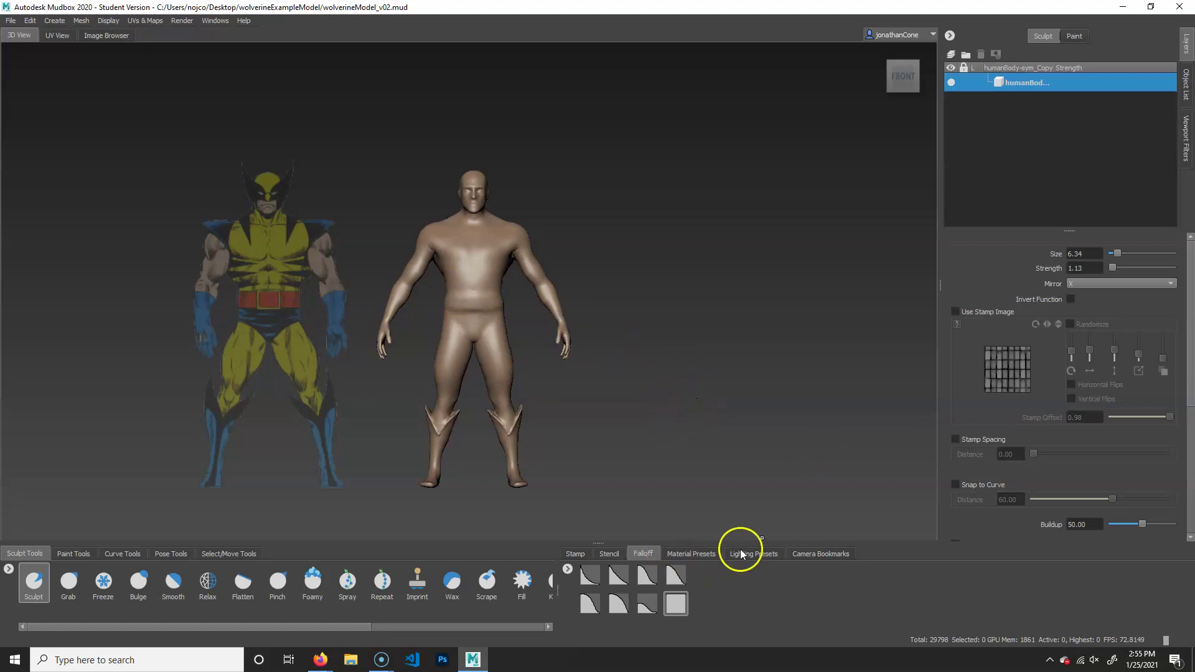
# Extend the raised belt band around the sides and back of the waist with the Sculpt tool at size 6.34
pyautogui.click(836, 553)
pyautogui.click(622, 574)
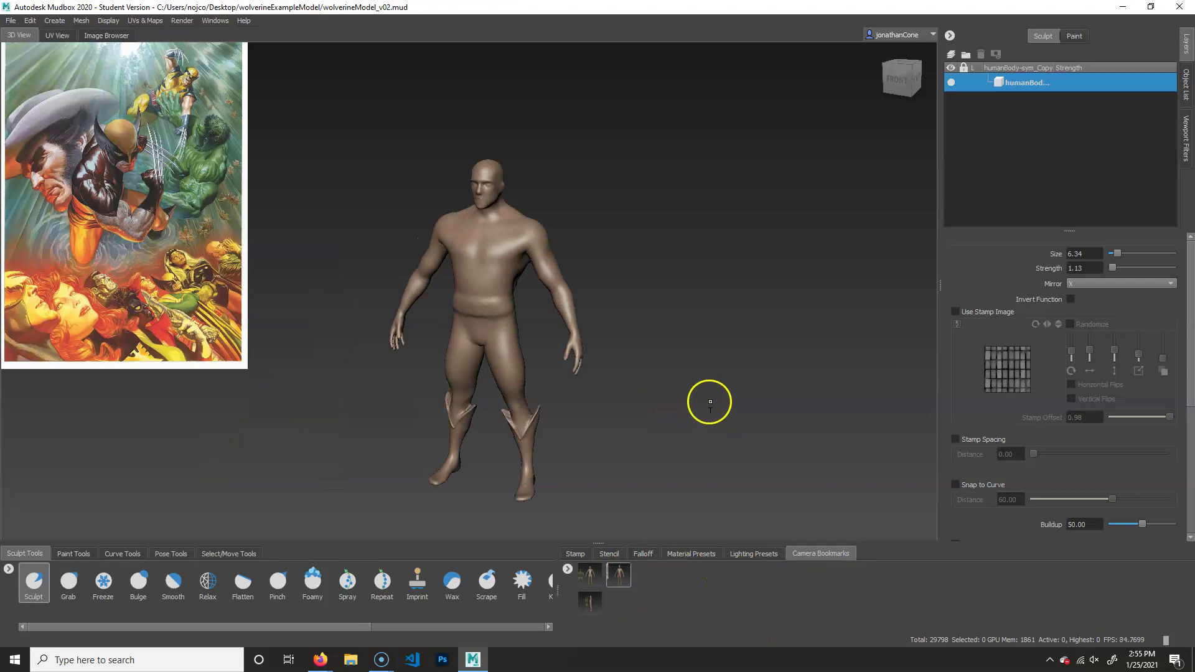
pyautogui.keyDown('alt'); pyautogui.moveTo(651, 398); pyautogui.dragTo(534, 405); pyautogui.keyUp('alt')
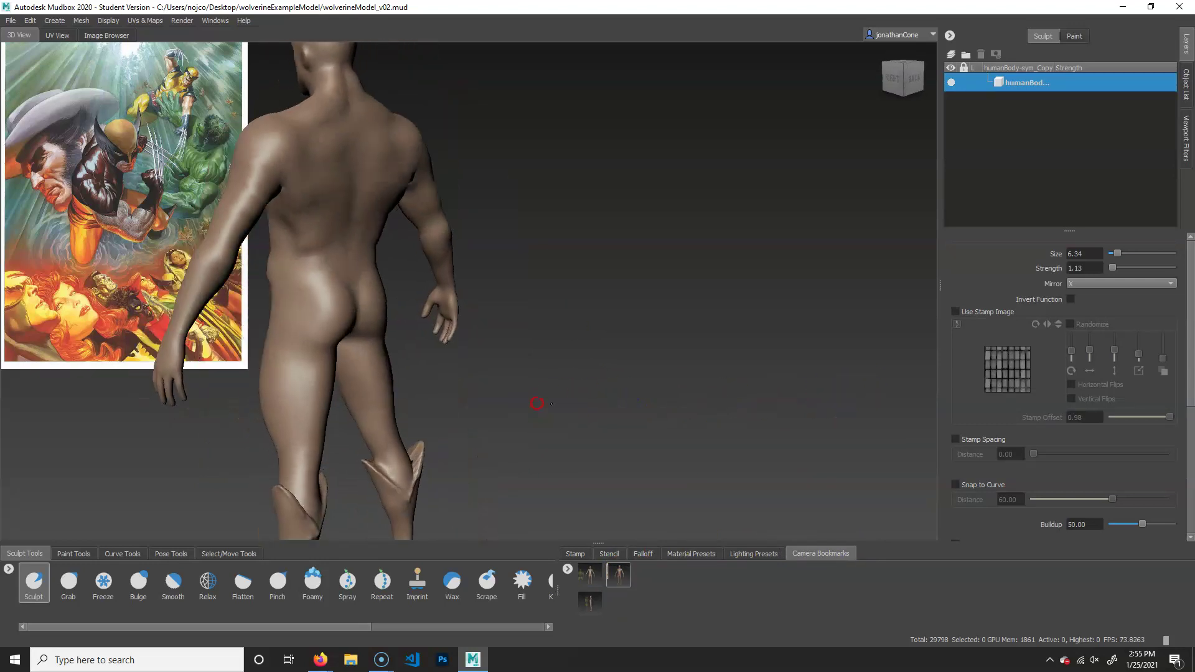
pyautogui.keyDown('alt'); pyautogui.moveTo(533, 405); pyautogui.dragTo(614, 408, button='middle'); pyautogui.keyUp('alt')
pyautogui.keyDown('alt'); pyautogui.moveTo(613, 408); pyautogui.dragTo(632, 406); pyautogui.keyUp('alt')
pyautogui.keyDown('alt'); pyautogui.moveTo(632, 406); pyautogui.dragTo(875, 406, button='right'); pyautogui.keyUp('alt')
pyautogui.keyDown('alt'); pyautogui.moveTo(875, 406); pyautogui.dragTo(770, 381); pyautogui.keyUp('alt')
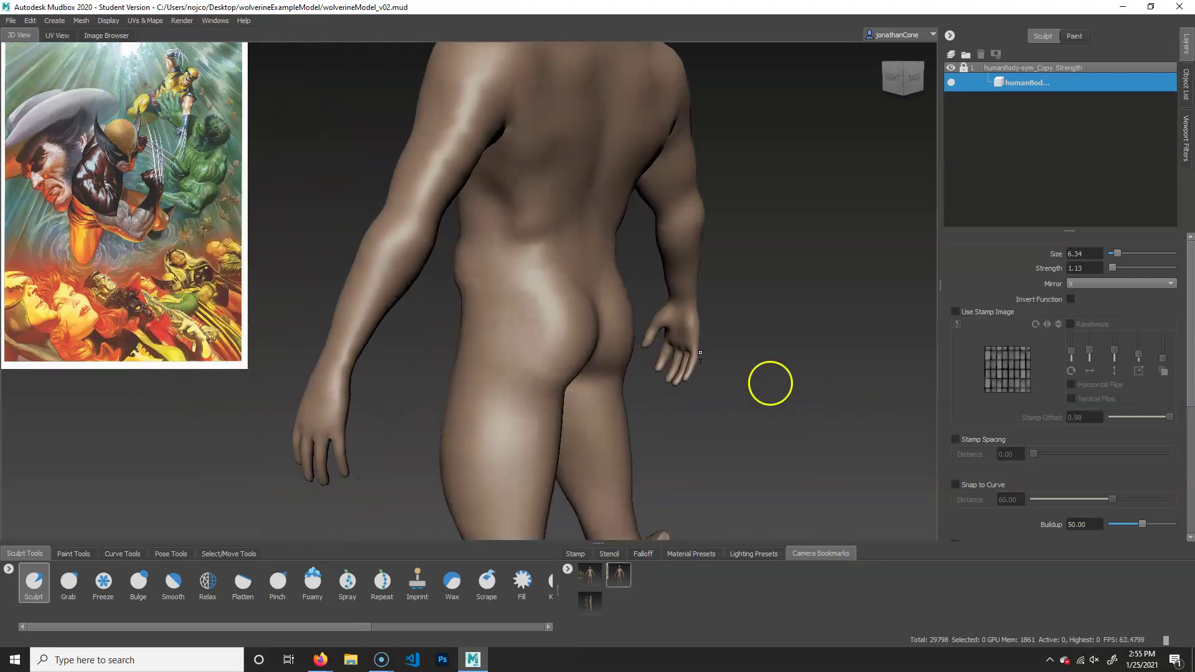
pyautogui.moveTo(484, 256)
pyautogui.mouseDown()
pyautogui.moveTo(546, 259)
pyautogui.moveTo(464, 272)
pyautogui.mouseUp()
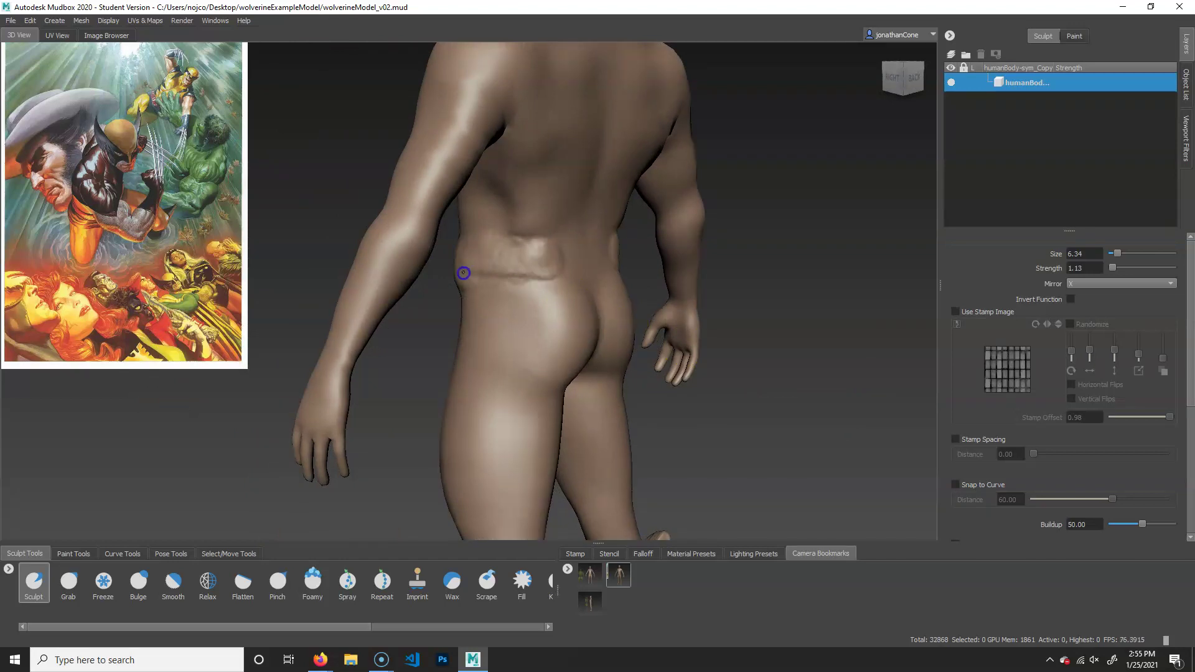
pyautogui.moveTo(708, 325)
pyautogui.keyDown('alt'); pyautogui.mouseDown()
pyautogui.moveTo(685, 338)
pyautogui.moveTo(614, 333)
pyautogui.mouseUp(); pyautogui.keyUp('alt')
pyautogui.moveTo(621, 240)
pyautogui.mouseDown()
pyautogui.moveTo(575, 255)
pyautogui.moveTo(808, 414)
pyautogui.moveTo(763, 397)
pyautogui.moveTo(842, 394)
pyautogui.moveTo(598, 381)
pyautogui.moveTo(607, 311)
pyautogui.mouseUp()
# Smooth the belt band across the front and sides of the waist with brush size 6.34
pyautogui.press('shift')
pyautogui.moveTo(523, 274)
pyautogui.keyDown('alt'); pyautogui.mouseDown()
pyautogui.moveTo(707, 341)
pyautogui.moveTo(459, 267)
pyautogui.mouseUp(); pyautogui.keyUp('alt')
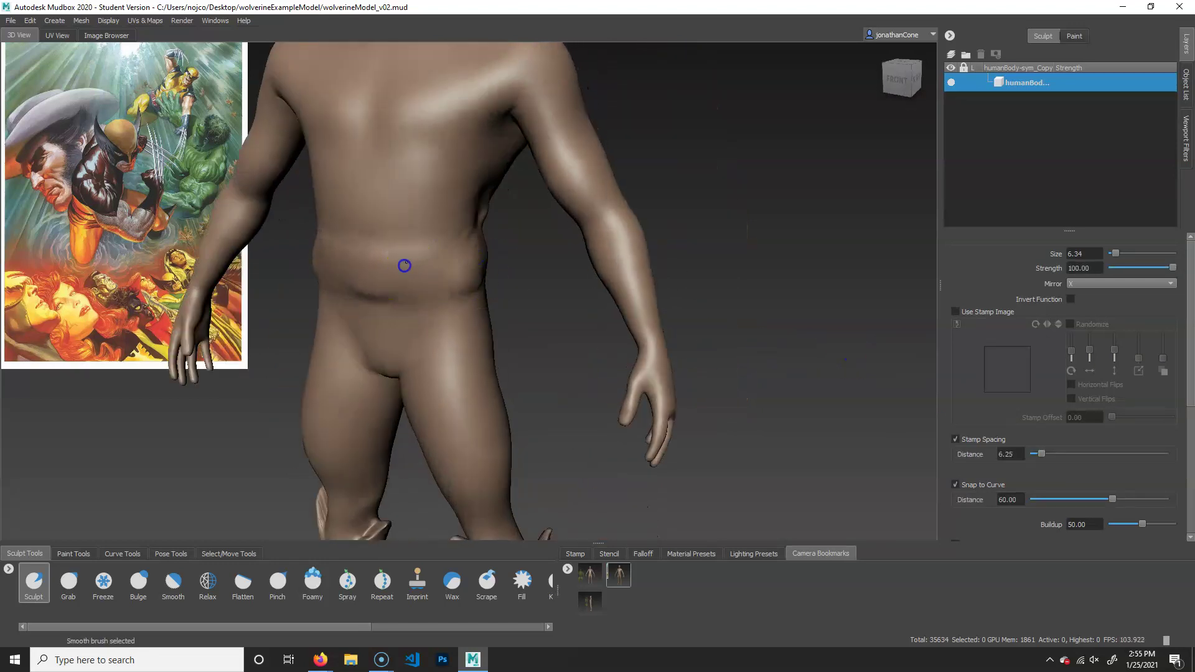
pyautogui.keyDown('alt'); pyautogui.moveTo(496, 320); pyautogui.dragTo(547, 334); pyautogui.keyUp('alt')
pyautogui.moveTo(477, 265)
pyautogui.keyDown('alt'); pyautogui.mouseDown()
pyautogui.moveTo(488, 392)
pyautogui.moveTo(546, 395)
pyautogui.moveTo(355, 367)
pyautogui.moveTo(592, 359)
pyautogui.moveTo(597, 259)
pyautogui.moveTo(827, 280)
pyautogui.moveTo(753, 300)
pyautogui.moveTo(547, 315)
pyautogui.moveTo(555, 299)
pyautogui.moveTo(539, 298)
pyautogui.mouseUp(); pyautogui.keyUp('alt')
# Define the belt's upper edge around the waist using the sharpest falloff, reducing the brush size to 1.97, and smooth the line
pyautogui.click(643, 554)
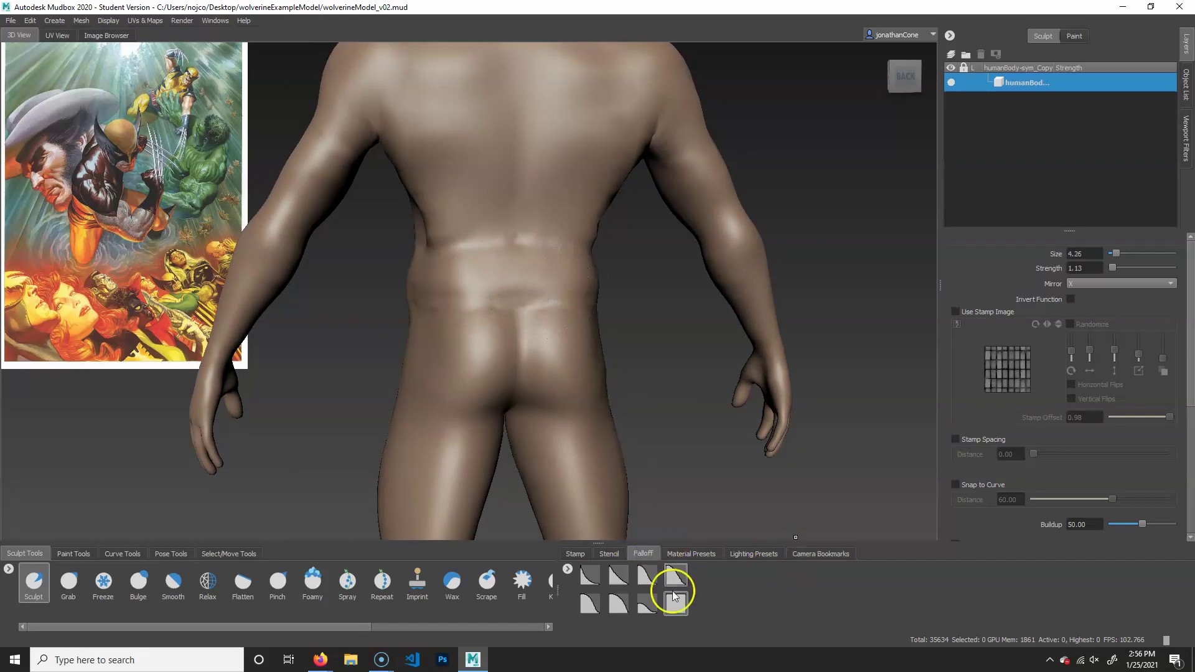
pyautogui.click(590, 575)
pyautogui.moveTo(547, 365)
pyautogui.keyDown('alt'); pyautogui.mouseDown()
pyautogui.moveTo(581, 320)
pyautogui.moveTo(566, 296)
pyautogui.mouseUp(); pyautogui.keyUp('alt')
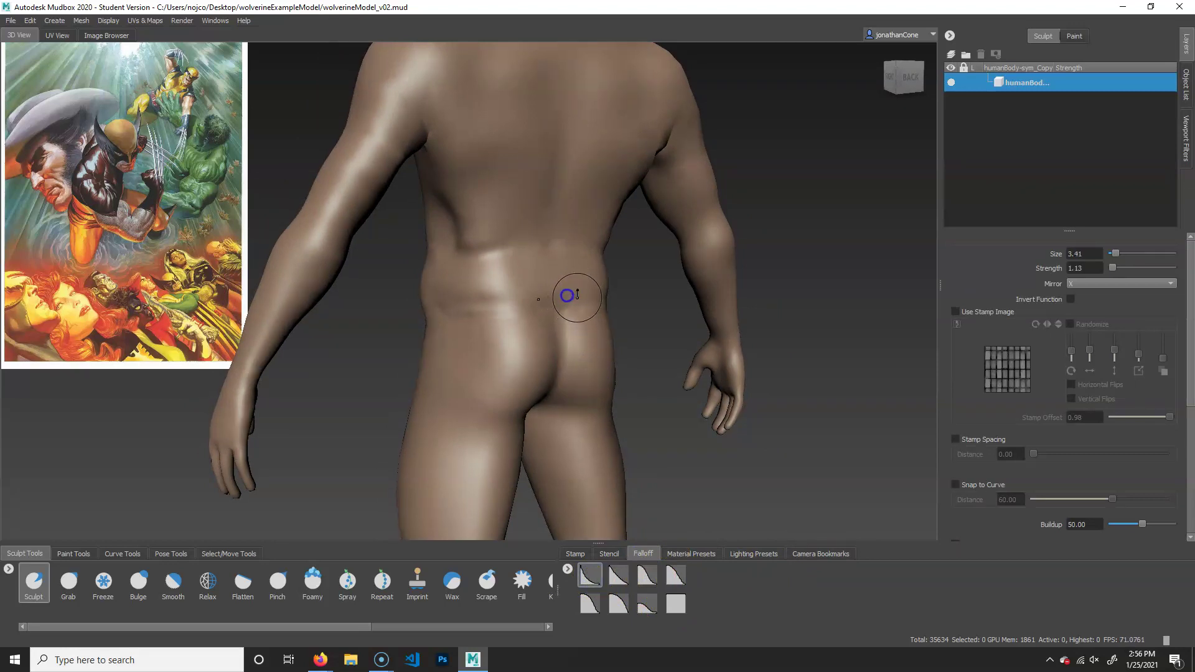
pyautogui.moveTo(602, 247)
pyautogui.mouseDown()
pyautogui.moveTo(473, 241)
pyautogui.moveTo(486, 250)
pyautogui.moveTo(587, 240)
pyautogui.moveTo(615, 261)
pyautogui.mouseUp()
pyautogui.moveTo(543, 242)
pyautogui.keyDown('shift'); pyautogui.mouseDown()
pyautogui.moveTo(505, 237)
pyautogui.moveTo(666, 312)
pyautogui.moveTo(723, 315)
pyautogui.mouseUp(); pyautogui.keyUp('shift')
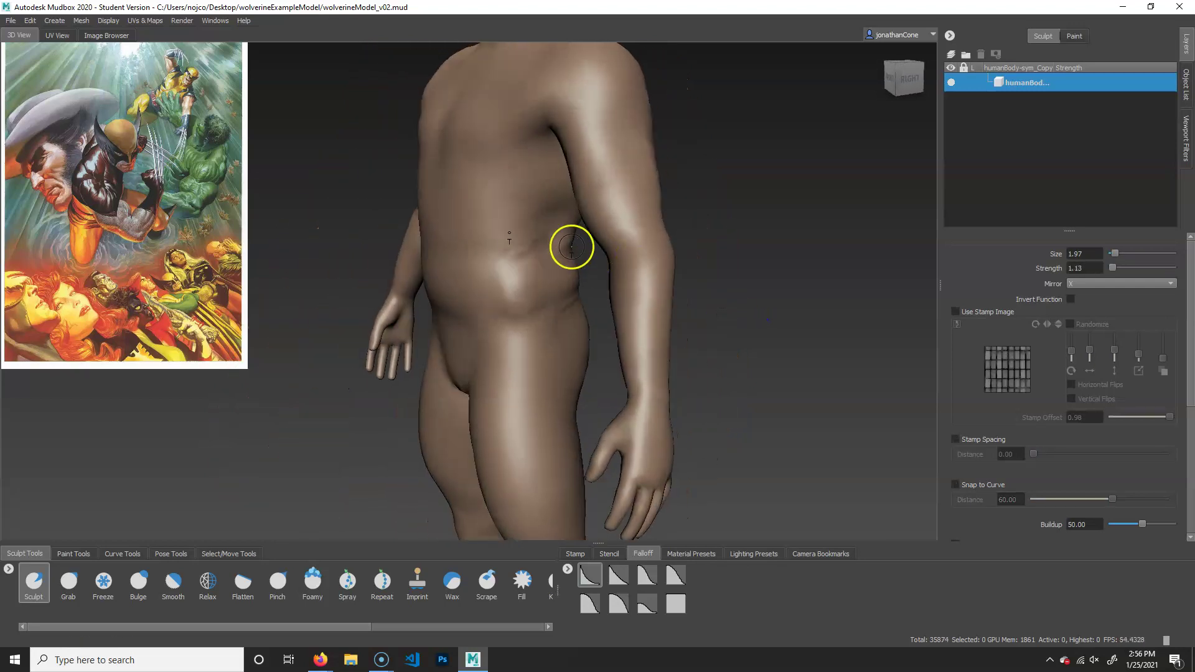
pyautogui.moveTo(495, 255)
pyautogui.keyDown('alt'); pyautogui.mouseDown()
pyautogui.moveTo(608, 288)
pyautogui.moveTo(525, 248)
pyautogui.moveTo(440, 247)
pyautogui.mouseUp(); pyautogui.keyUp('alt')
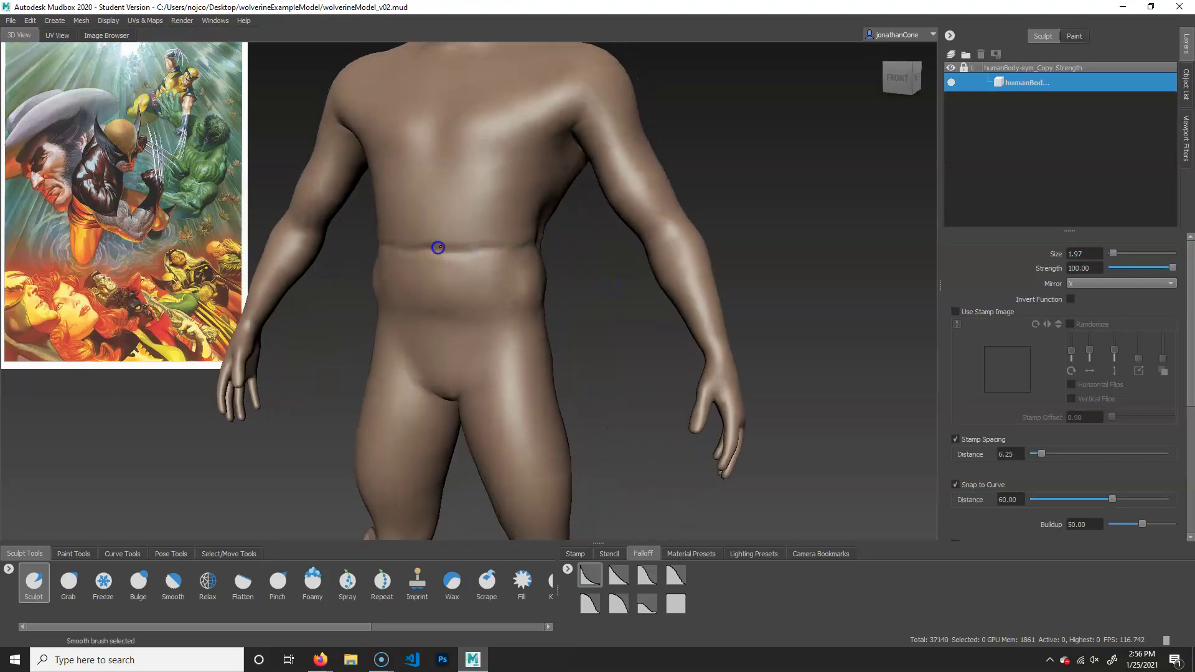
# Carve the belt's lower edge around the hips and back with inverted Sculpt strokes at size 1.97, and smooth the band
pyautogui.moveTo(523, 242)
pyautogui.keyDown('alt'); pyautogui.mouseDown()
pyautogui.moveTo(560, 320)
pyautogui.moveTo(542, 280)
pyautogui.moveTo(613, 331)
pyautogui.moveTo(480, 269)
pyautogui.mouseUp(); pyautogui.keyUp('alt')
pyautogui.moveTo(401, 317)
pyautogui.keyDown('ctrl'); pyautogui.mouseDown()
pyautogui.moveTo(555, 323)
pyautogui.moveTo(394, 336)
pyautogui.moveTo(597, 336)
pyautogui.moveTo(533, 338)
pyautogui.moveTo(501, 321)
pyautogui.moveTo(714, 326)
pyautogui.moveTo(670, 298)
pyautogui.mouseUp(); pyautogui.keyUp('ctrl')
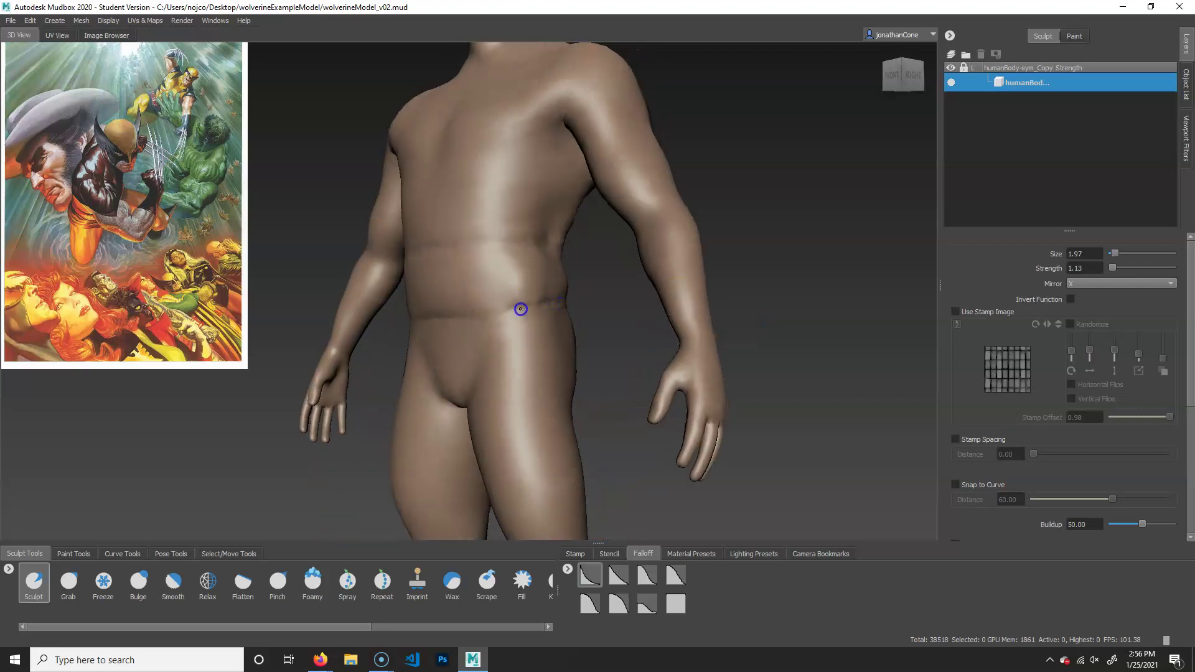
pyautogui.keyDown('alt'); pyautogui.moveTo(712, 346); pyautogui.dragTo(531, 365); pyautogui.keyUp('alt')
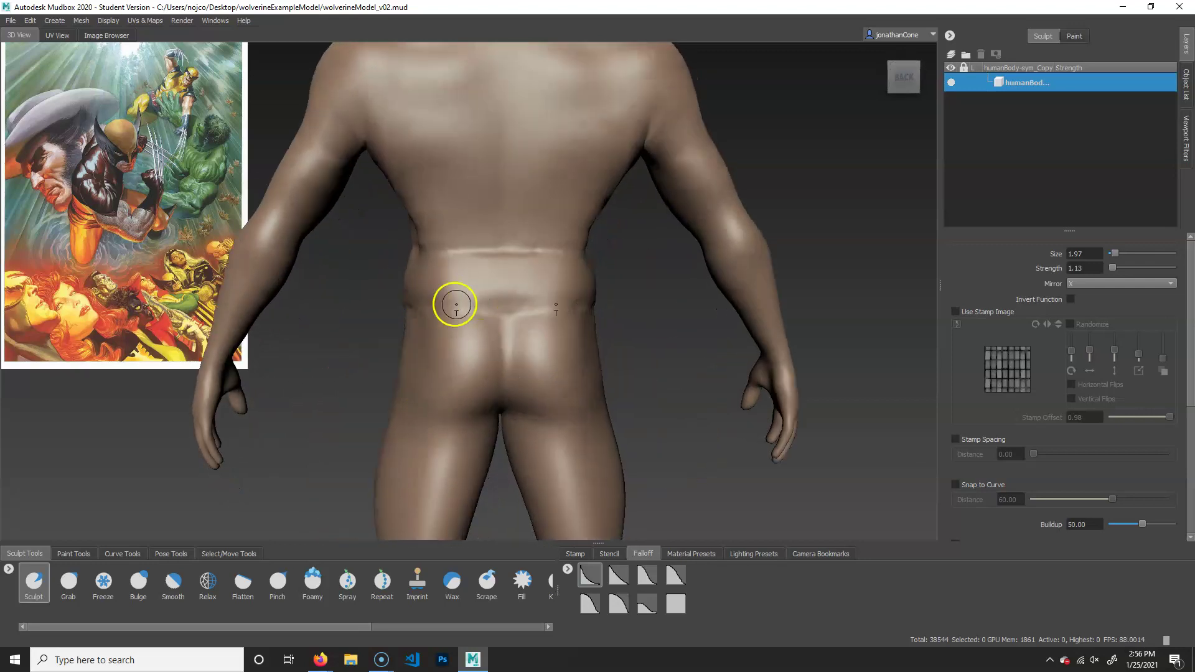
pyautogui.moveTo(579, 333)
pyautogui.keyDown('alt'); pyautogui.mouseDown()
pyautogui.moveTo(653, 378)
pyautogui.moveTo(633, 364)
pyautogui.mouseUp(); pyautogui.keyUp('alt')
pyautogui.keyDown('shift'); pyautogui.moveTo(558, 269); pyautogui.dragTo(540, 276); pyautogui.keyUp('shift')
pyautogui.moveTo(454, 262)
pyautogui.keyDown('alt'); pyautogui.mouseDown()
pyautogui.moveTo(683, 315)
pyautogui.moveTo(610, 341)
pyautogui.moveTo(558, 290)
pyautogui.moveTo(552, 298)
pyautogui.moveTo(541, 258)
pyautogui.moveTo(648, 320)
pyautogui.moveTo(618, 332)
pyautogui.mouseUp(); pyautogui.keyUp('alt')
pyautogui.keyDown('alt'); pyautogui.moveTo(618, 332); pyautogui.dragTo(629, 417, button='right'); pyautogui.keyUp('alt')
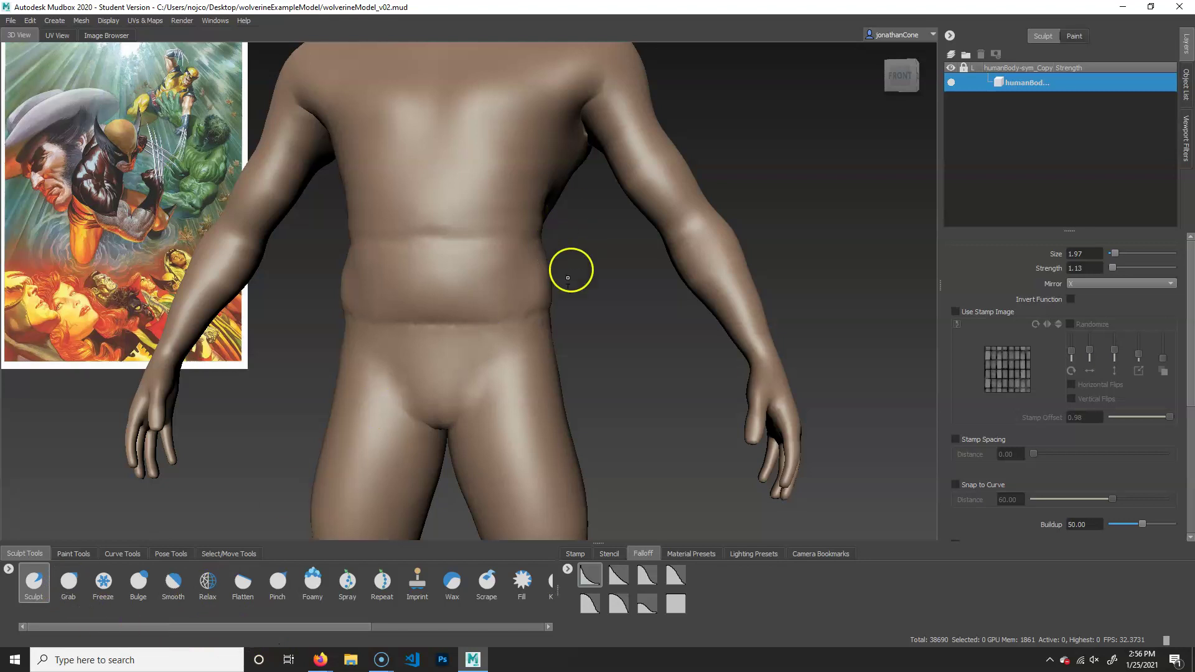
# Apply a rounder, softer falloff and smooth the belt's surface at the side of the waist with brush size 1.97
pyautogui.keyDown('alt'); pyautogui.moveTo(570, 269); pyautogui.dragTo(584, 355); pyautogui.keyUp('alt')
pyautogui.click(589, 603)
pyautogui.keyDown('alt'); pyautogui.moveTo(555, 316); pyautogui.dragTo(555, 276); pyautogui.keyUp('alt')
pyautogui.press('shift')
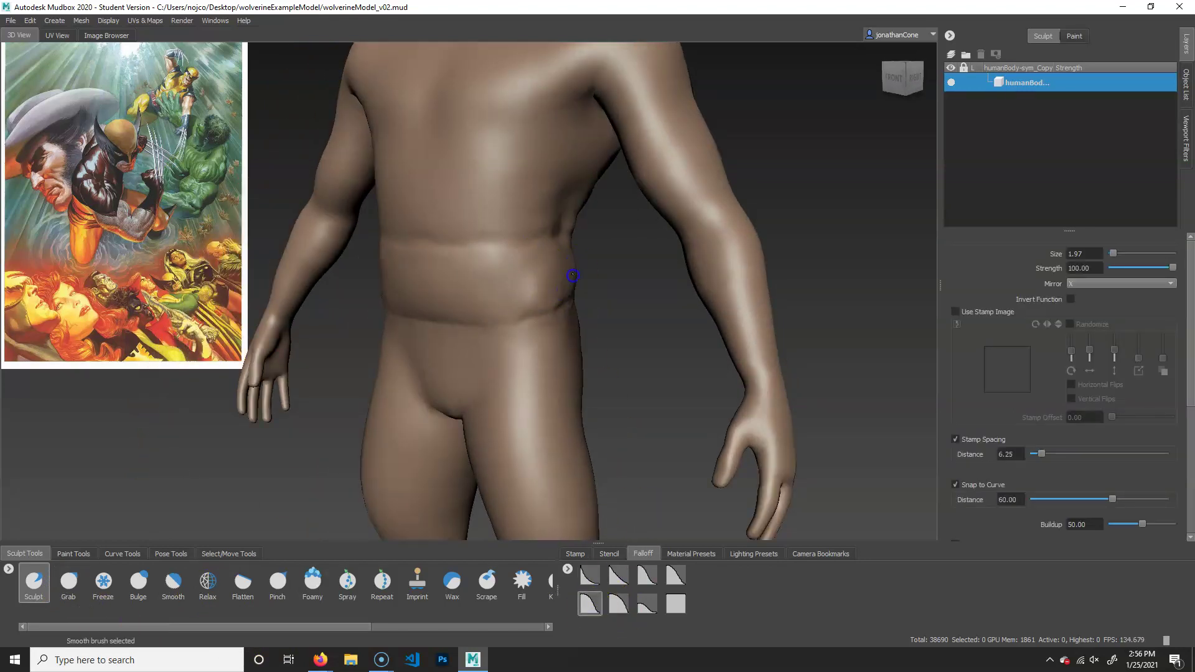
pyautogui.moveTo(529, 298)
pyautogui.keyDown('alt'); pyautogui.mouseDown()
pyautogui.moveTo(645, 371)
pyautogui.moveTo(568, 365)
pyautogui.moveTo(581, 421)
pyautogui.moveTo(686, 418)
pyautogui.moveTo(675, 413)
pyautogui.mouseUp(); pyautogui.keyUp('alt')
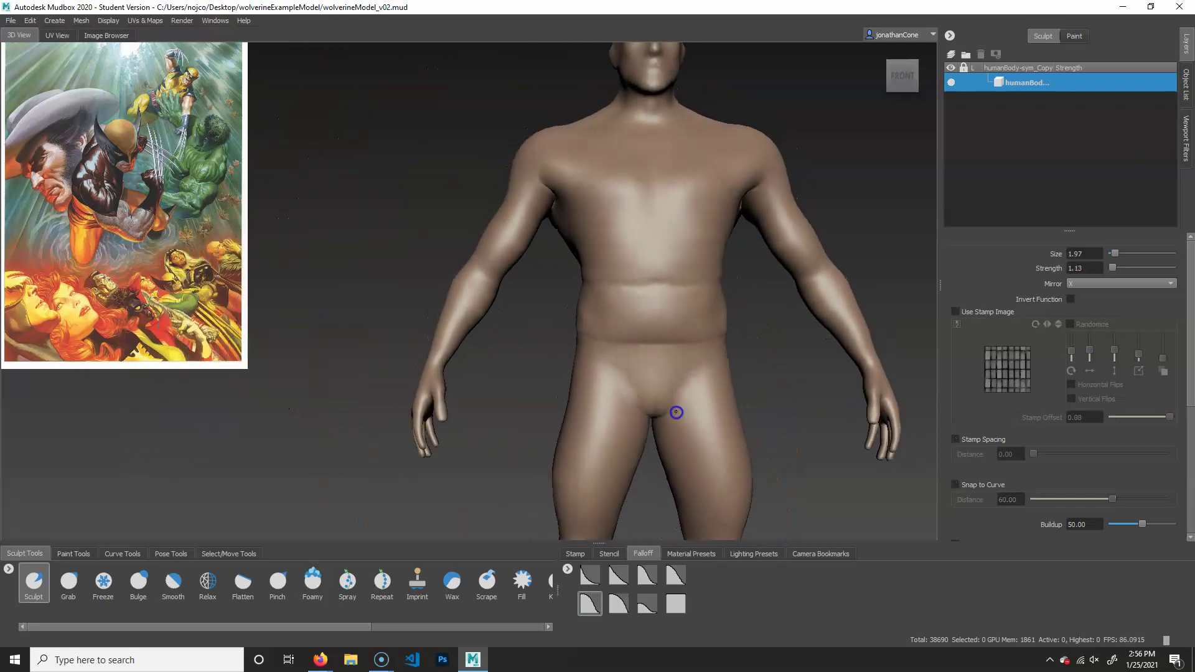
# Sculpt the trunks' leg lines from the crotch up to both hips using the sharpest falloff and brush size 1.42
pyautogui.keyDown('alt'); pyautogui.moveTo(712, 420); pyautogui.dragTo(846, 438, button='right'); pyautogui.keyUp('alt')
pyautogui.keyDown('alt'); pyautogui.moveTo(846, 438); pyautogui.dragTo(699, 394, button='middle'); pyautogui.keyUp('alt')
pyautogui.click(588, 582)
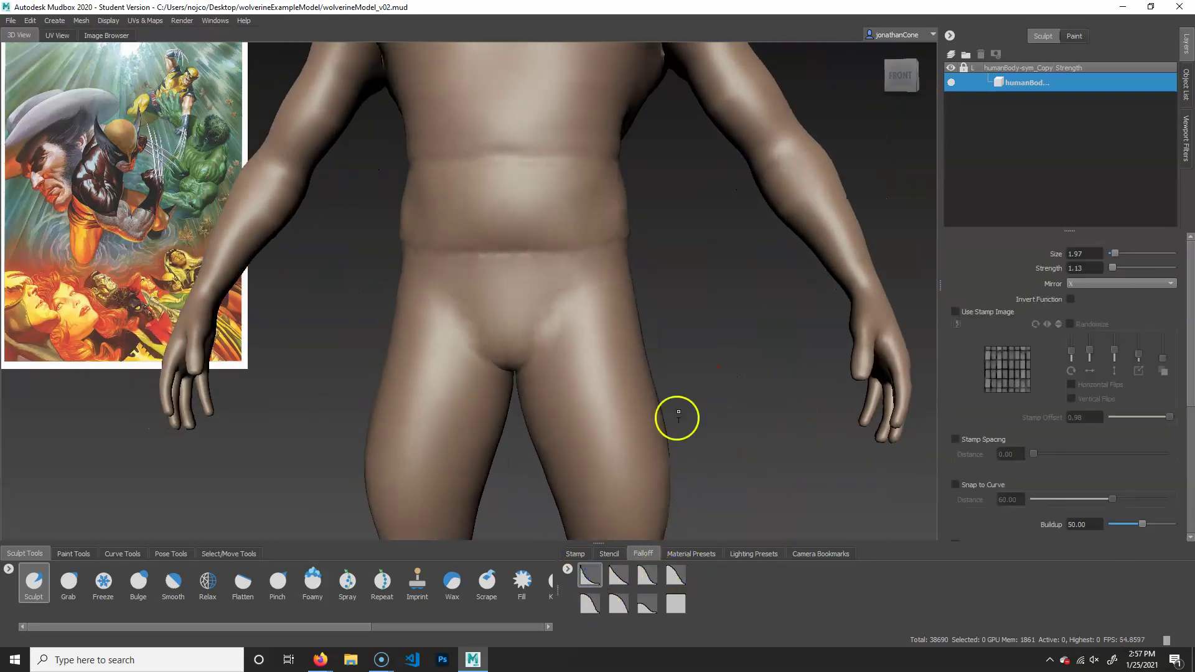
pyautogui.keyDown('alt'); pyautogui.moveTo(677, 418); pyautogui.dragTo(570, 408); pyautogui.keyUp('alt')
pyautogui.keyDown('alt'); pyautogui.moveTo(571, 408); pyautogui.dragTo(768, 357, button='right'); pyautogui.keyUp('alt')
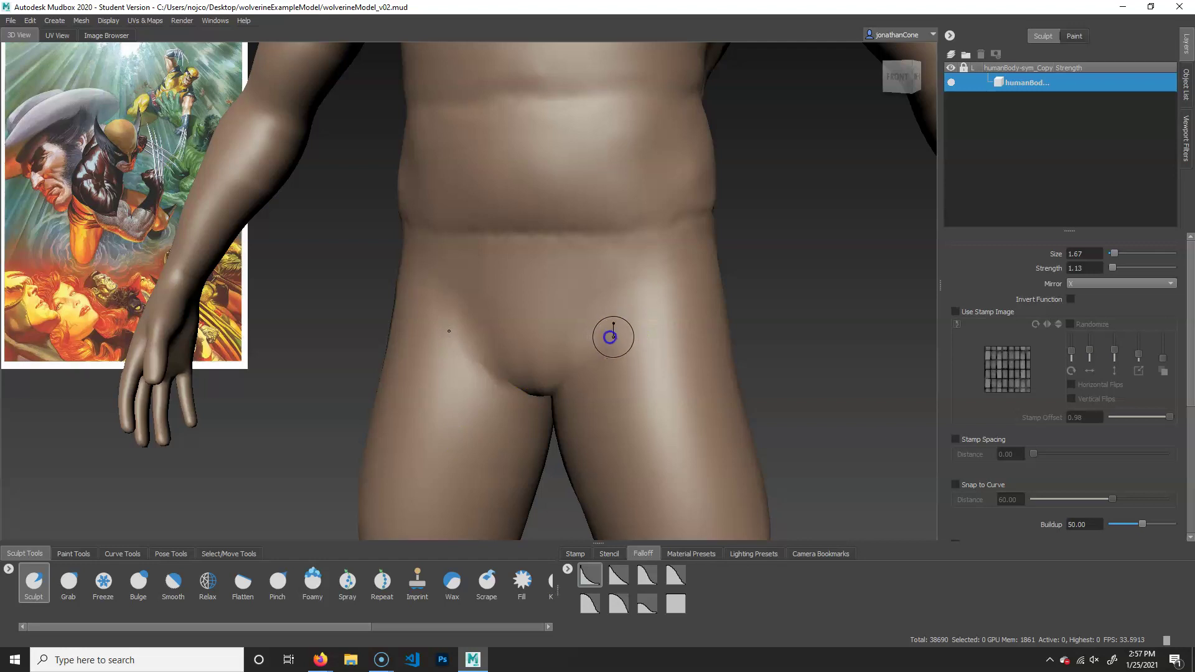
pyautogui.keyDown('alt'); pyautogui.moveTo(590, 390); pyautogui.dragTo(611, 354); pyautogui.keyUp('alt')
pyautogui.moveTo(550, 427); pyautogui.dragTo(590, 367)
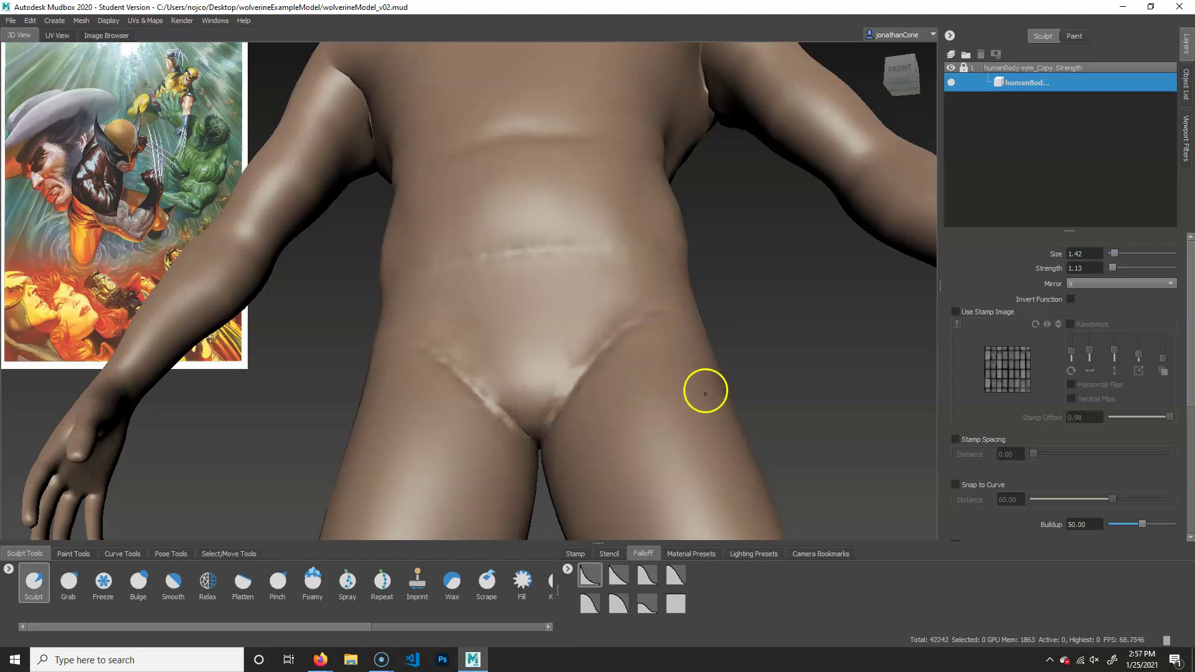
pyautogui.keyDown('alt'); pyautogui.moveTo(705, 393); pyautogui.dragTo(600, 448); pyautogui.keyUp('alt')
pyautogui.keyDown('alt'); pyautogui.moveTo(832, 336); pyautogui.dragTo(173, 412); pyautogui.keyUp('alt')
pyautogui.keyDown('alt'); pyautogui.moveTo(677, 401); pyautogui.dragTo(655, 339); pyautogui.keyUp('alt')
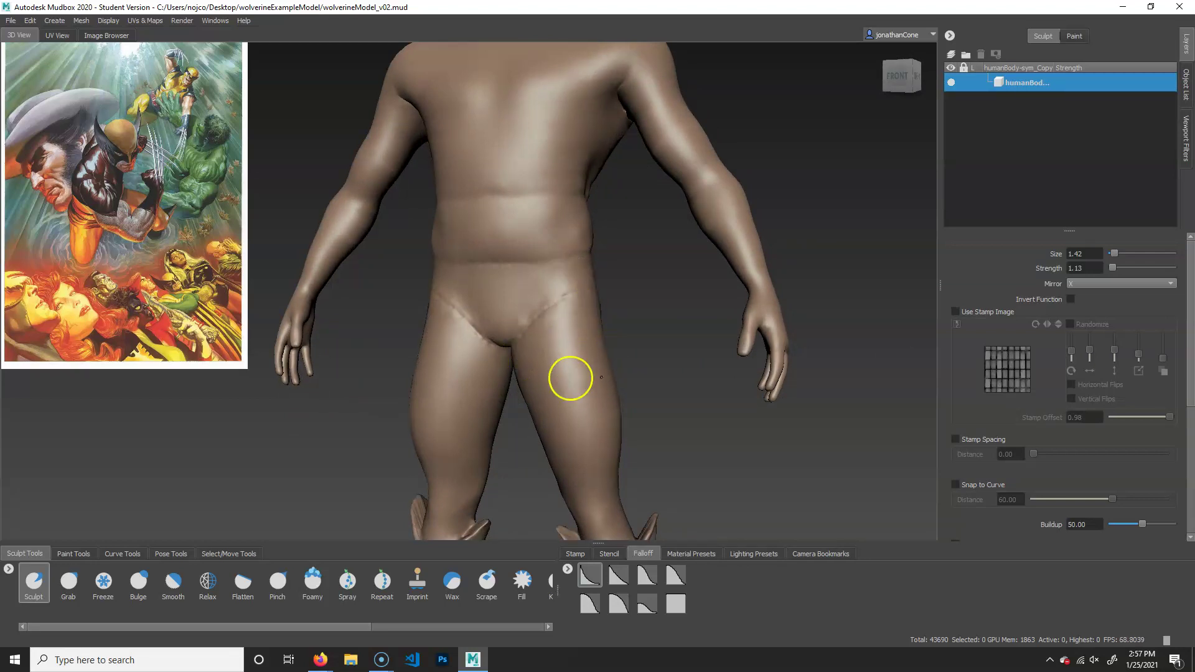
# Continue the trunks' leg lines around the hips and beneath the buttocks with Sculpt strokes, and smooth the lines at back and front
pyautogui.keyDown('alt'); pyautogui.moveTo(688, 392); pyautogui.dragTo(528, 400); pyautogui.keyUp('alt')
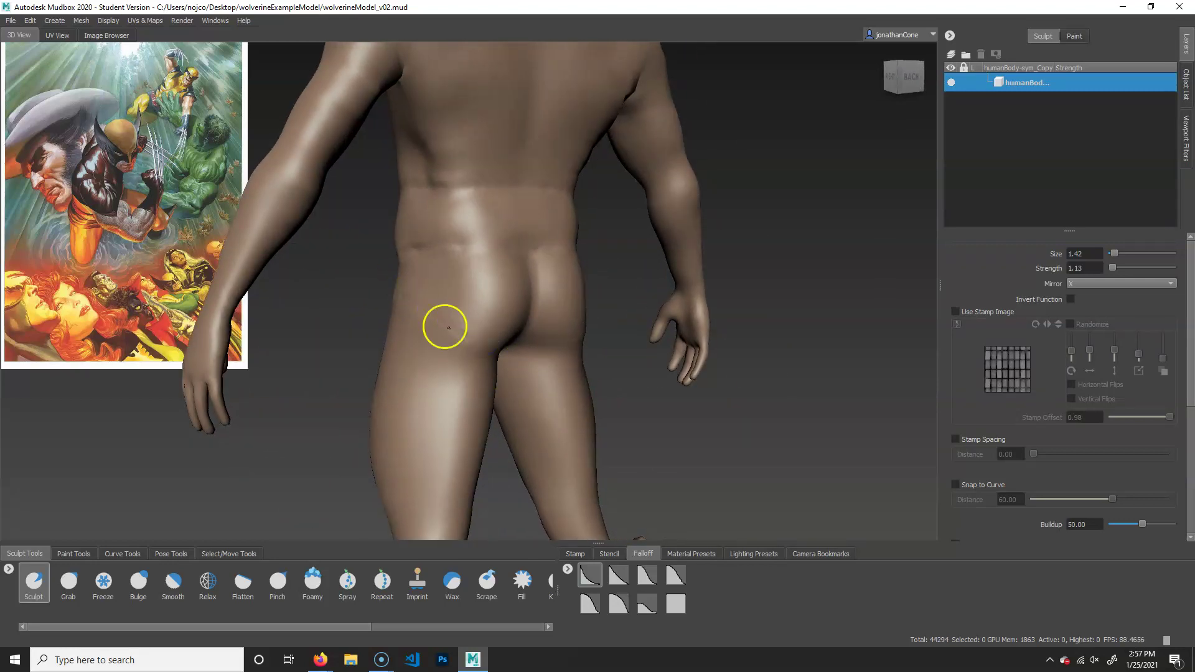
pyautogui.keyDown('alt'); pyautogui.moveTo(386, 287); pyautogui.dragTo(534, 355); pyautogui.keyUp('alt')
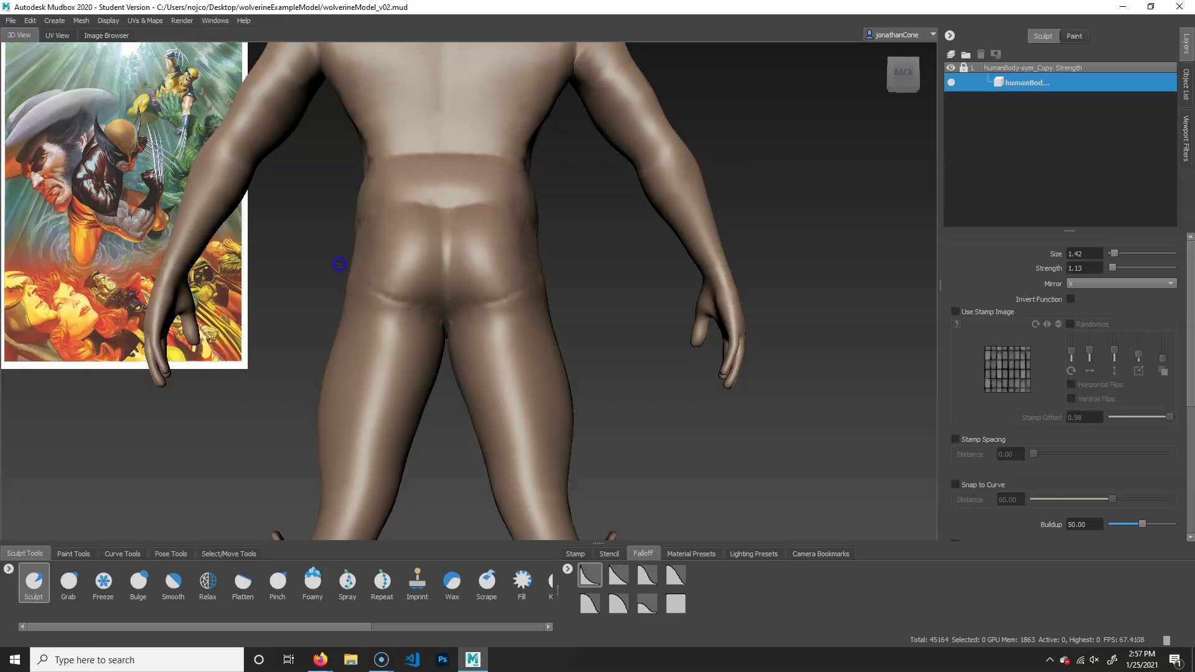
pyautogui.keyDown('alt'); pyautogui.moveTo(498, 346); pyautogui.dragTo(585, 361); pyautogui.keyUp('alt')
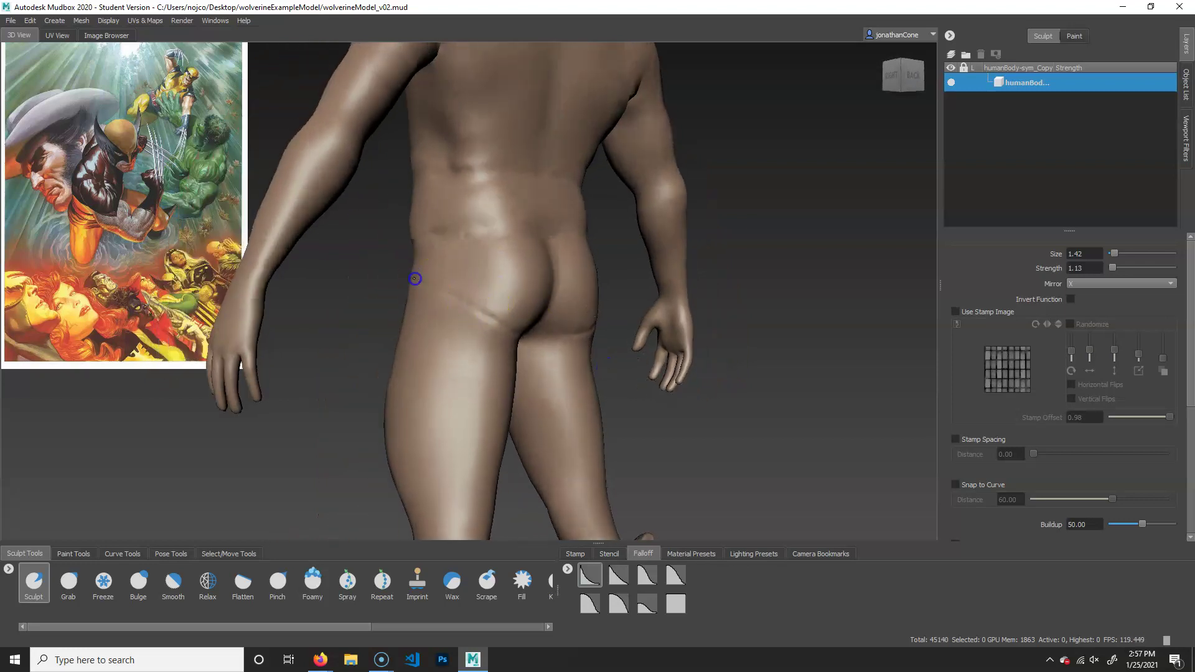
pyautogui.moveTo(486, 332)
pyautogui.keyDown('shift'); pyautogui.mouseDown()
pyautogui.moveTo(465, 312)
pyautogui.moveTo(480, 324)
pyautogui.mouseUp(); pyautogui.keyUp('shift')
pyautogui.moveTo(559, 320)
pyautogui.keyDown('alt'); pyautogui.mouseDown()
pyautogui.moveTo(706, 341)
pyautogui.moveTo(590, 305)
pyautogui.moveTo(707, 334)
pyautogui.mouseUp(); pyautogui.keyUp('alt')
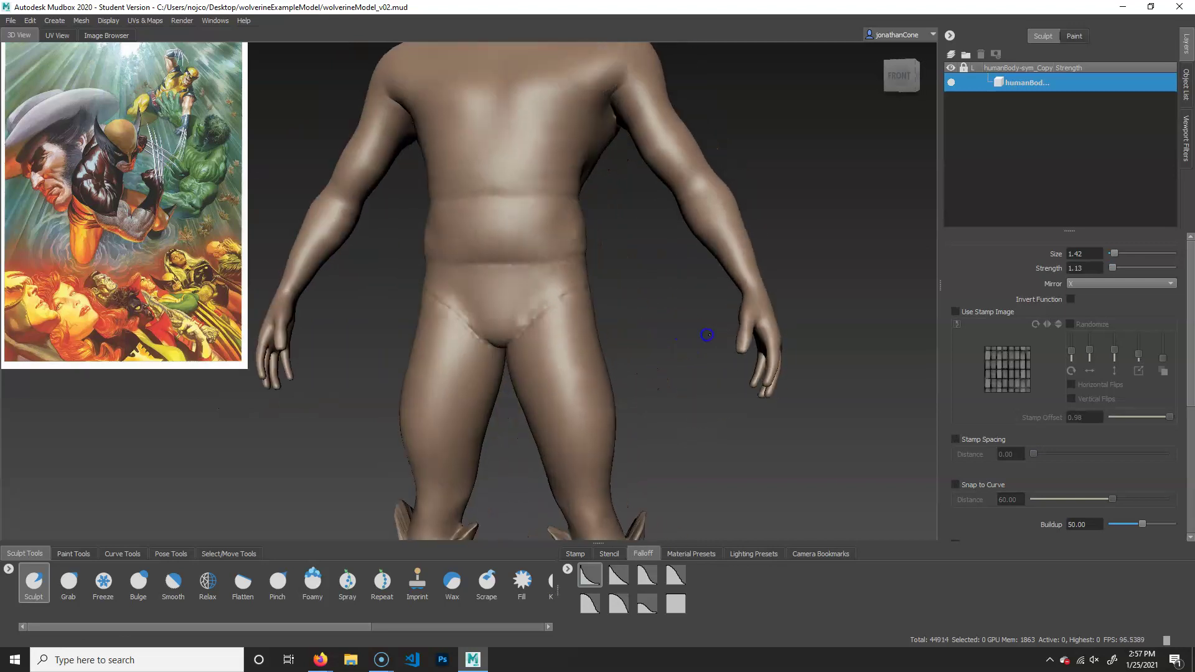
pyautogui.keyDown('alt'); pyautogui.moveTo(581, 346); pyautogui.dragTo(750, 299, button='right'); pyautogui.keyUp('alt')
pyautogui.keyDown('shift'); pyautogui.moveTo(631, 306); pyautogui.dragTo(558, 360); pyautogui.keyUp('shift')
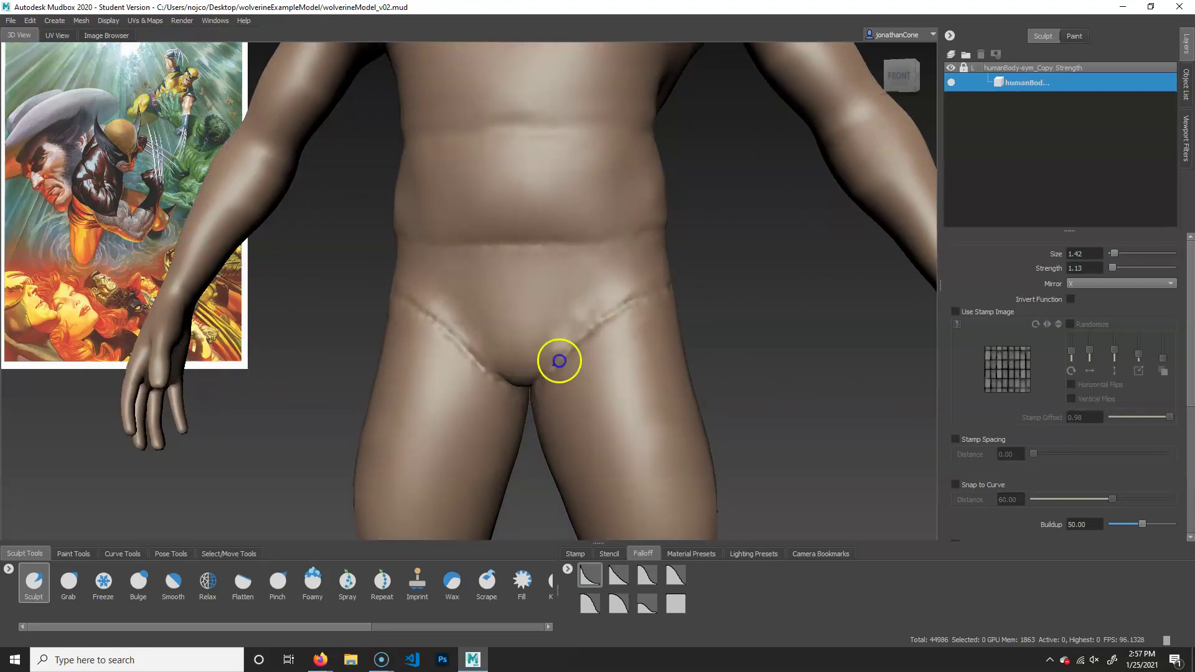
# Define the trunks' leg edges more strongly from the crotch around the hips to the back, using a rounder falloff at brush size 1.42
pyautogui.click(590, 604)
pyautogui.scroll(-3, 622, 361)
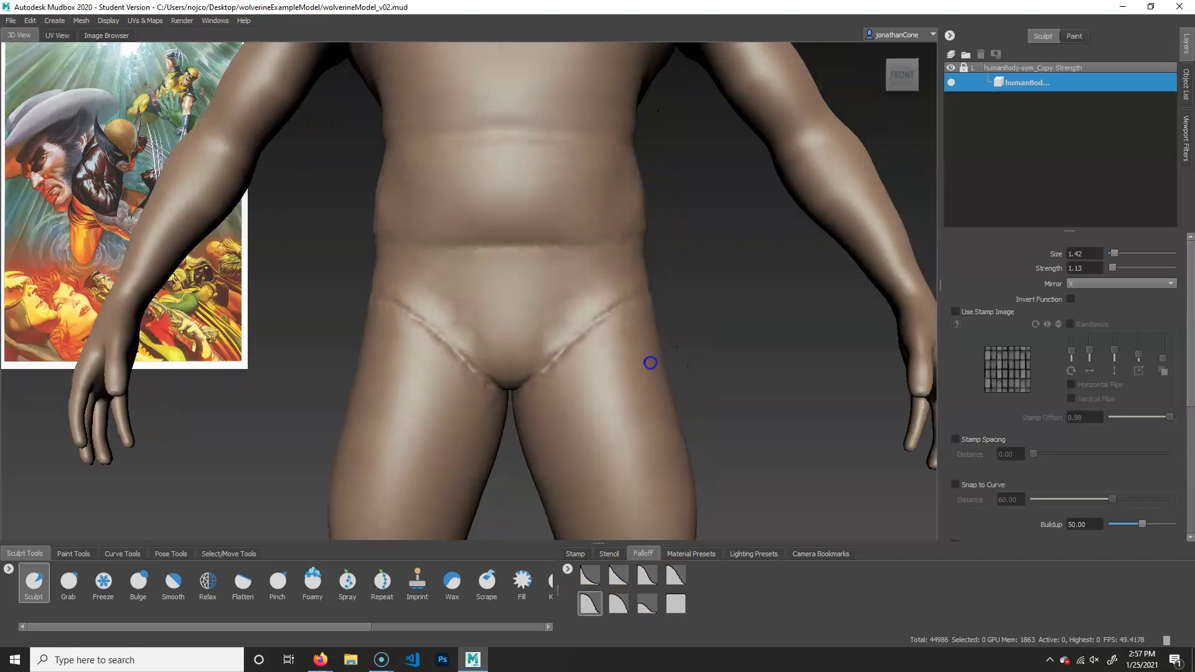
pyautogui.moveTo(545, 346)
pyautogui.mouseDown()
pyautogui.moveTo(571, 314)
pyautogui.moveTo(533, 325)
pyautogui.mouseUp()
pyautogui.moveTo(609, 298)
pyautogui.mouseDown()
pyautogui.moveTo(522, 376)
pyautogui.moveTo(589, 307)
pyautogui.moveTo(584, 293)
pyautogui.mouseUp()
pyautogui.keyDown('alt'); pyautogui.moveTo(690, 337); pyautogui.dragTo(644, 331); pyautogui.keyUp('alt')
pyautogui.moveTo(656, 283)
pyautogui.mouseDown()
pyautogui.moveTo(616, 306)
pyautogui.moveTo(693, 282)
pyautogui.moveTo(617, 306)
pyautogui.mouseUp()
pyautogui.moveTo(664, 259)
pyautogui.keyDown('alt'); pyautogui.mouseDown()
pyautogui.moveTo(680, 349)
pyautogui.moveTo(437, 336)
pyautogui.moveTo(512, 289)
pyautogui.moveTo(365, 249)
pyautogui.mouseUp(); pyautogui.keyUp('alt')
pyautogui.moveTo(536, 259)
pyautogui.keyDown('alt'); pyautogui.mouseDown()
pyautogui.moveTo(579, 275)
pyautogui.moveTo(624, 318)
pyautogui.moveTo(688, 327)
pyautogui.moveTo(616, 299)
pyautogui.moveTo(613, 311)
pyautogui.moveTo(458, 338)
pyautogui.moveTo(545, 324)
pyautogui.mouseUp(); pyautogui.keyUp('alt')
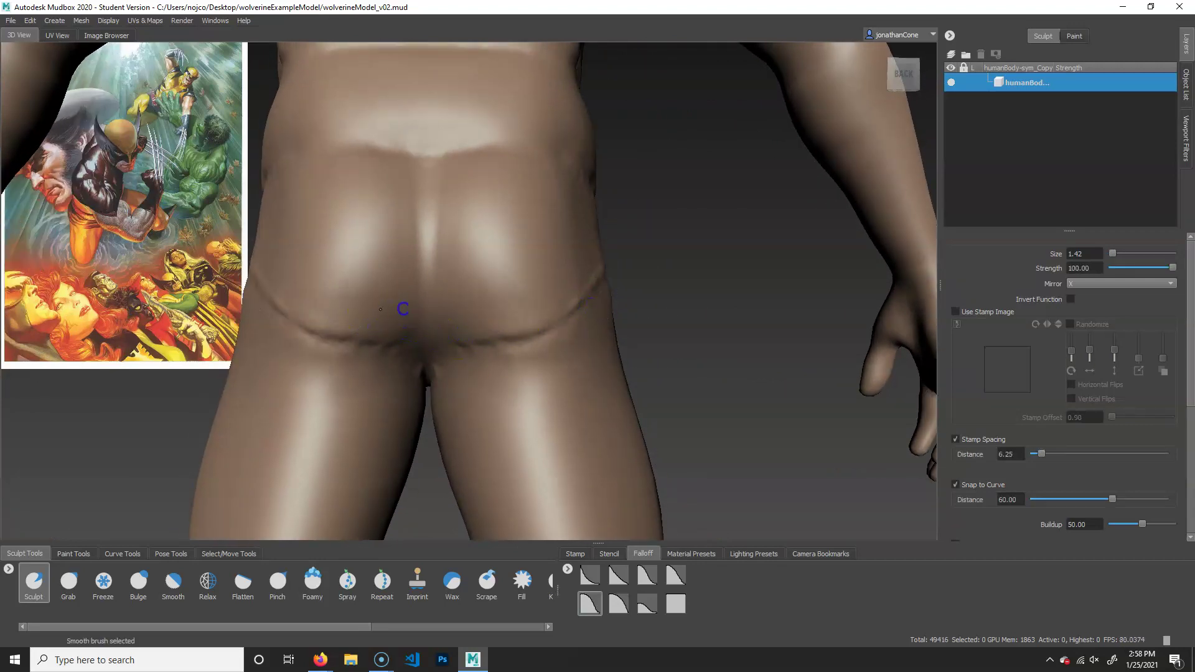
pyautogui.scroll(-5, 440, 298)
# Raise the belt's lower edge across the back of the waist with Sculpt strokes at size 1.42, and smooth it
pyautogui.moveTo(427, 386)
pyautogui.keyDown('alt'); pyautogui.mouseDown()
pyautogui.moveTo(536, 413)
pyautogui.moveTo(493, 384)
pyautogui.mouseUp(); pyautogui.keyUp('alt')
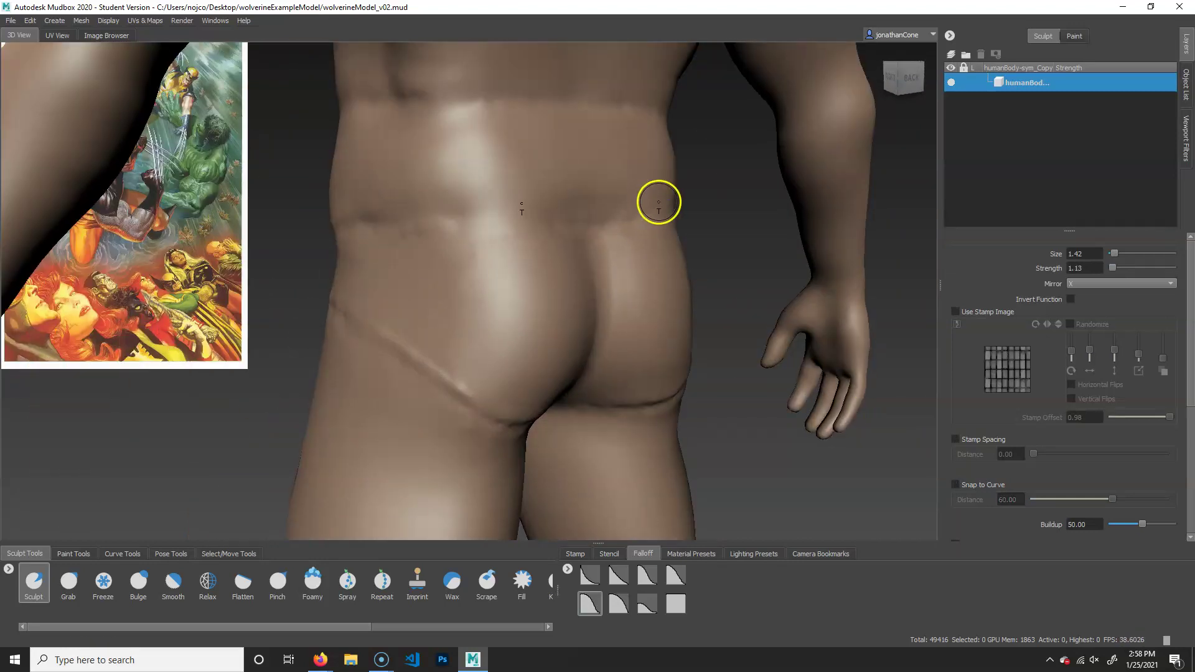
pyautogui.moveTo(656, 200); pyautogui.dragTo(621, 205)
pyautogui.moveTo(542, 213); pyautogui.dragTo(352, 205)
pyautogui.press('shift')
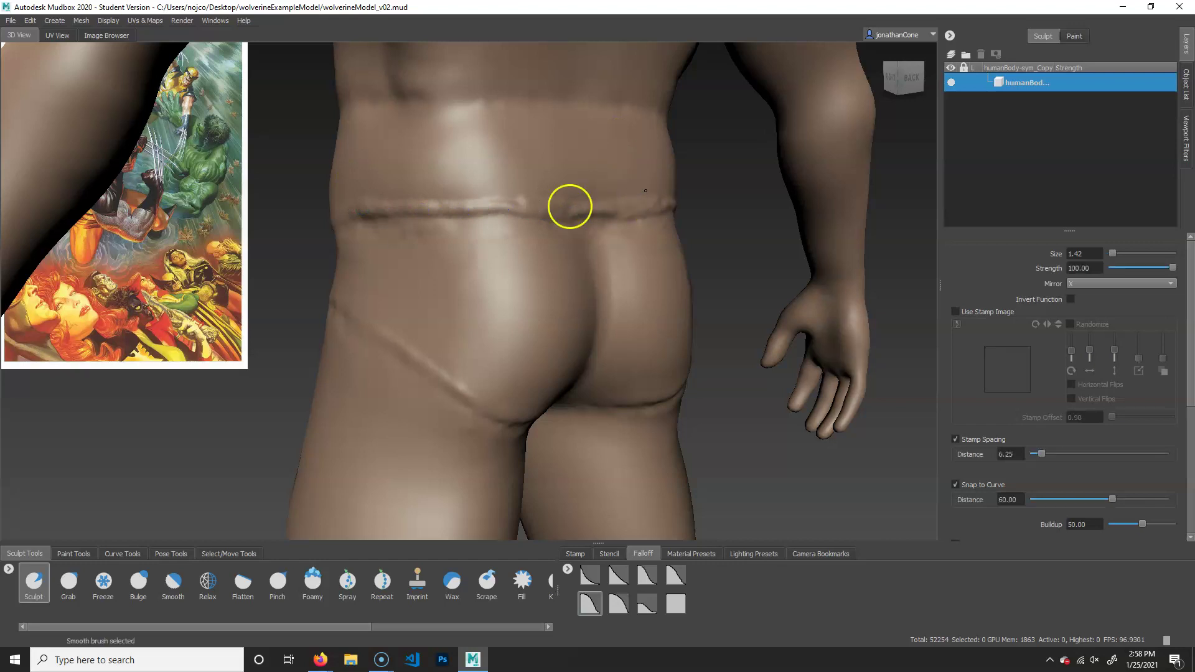
pyautogui.keyDown('shift'); pyautogui.moveTo(625, 203); pyautogui.dragTo(387, 197); pyautogui.keyUp('shift')
# Examine the belt, trunks and boot cuffs on the whole figure from the front
pyautogui.moveTo(750, 258)
pyautogui.keyDown('alt'); pyautogui.mouseDown(button='right')
pyautogui.moveTo(778, 264)
pyautogui.moveTo(263, 331)
pyautogui.mouseUp(button='right'); pyautogui.keyUp('alt')
pyautogui.moveTo(261, 331)
pyautogui.keyDown('alt'); pyautogui.mouseDown()
pyautogui.moveTo(787, 390)
pyautogui.moveTo(795, 376)
pyautogui.moveTo(777, 374)
pyautogui.mouseUp(); pyautogui.keyUp('alt')
pyautogui.keyDown('alt'); pyautogui.moveTo(568, 345); pyautogui.dragTo(746, 324, button='right'); pyautogui.keyUp('alt')
pyautogui.press('shift')
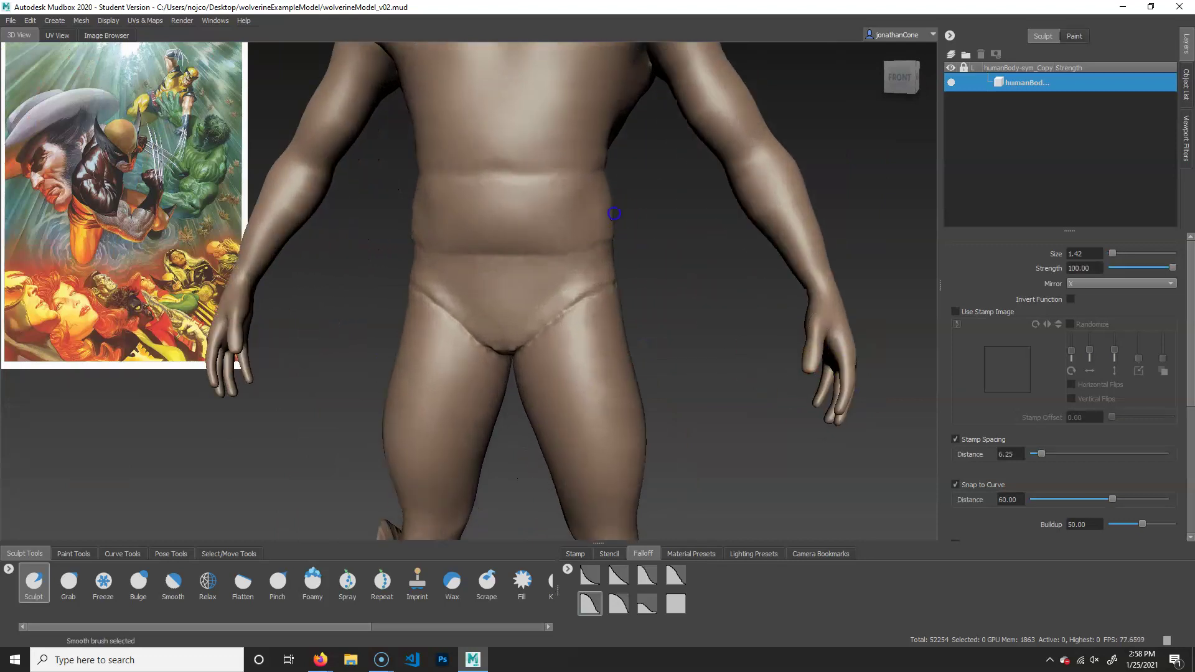
pyautogui.keyDown('alt'); pyautogui.moveTo(688, 189); pyautogui.dragTo(398, 305, button='right'); pyautogui.keyUp('alt')
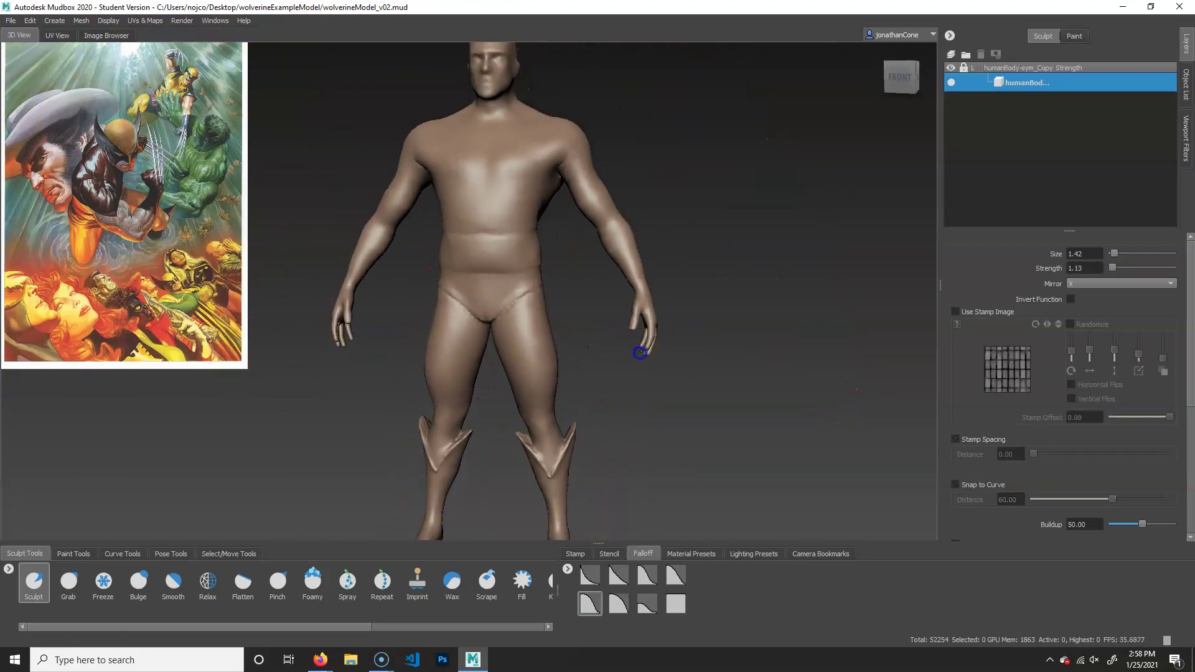
pyautogui.keyDown('alt'); pyautogui.moveTo(641, 349); pyautogui.dragTo(695, 366); pyautogui.keyUp('alt')
pyautogui.keyDown('alt'); pyautogui.moveTo(689, 294); pyautogui.dragTo(709, 355, button='middle'); pyautogui.keyUp('alt')
pyautogui.moveTo(709, 355)
pyautogui.keyDown('alt'); pyautogui.mouseDown()
pyautogui.moveTo(764, 376)
pyautogui.moveTo(693, 360)
pyautogui.mouseUp(); pyautogui.keyUp('alt')
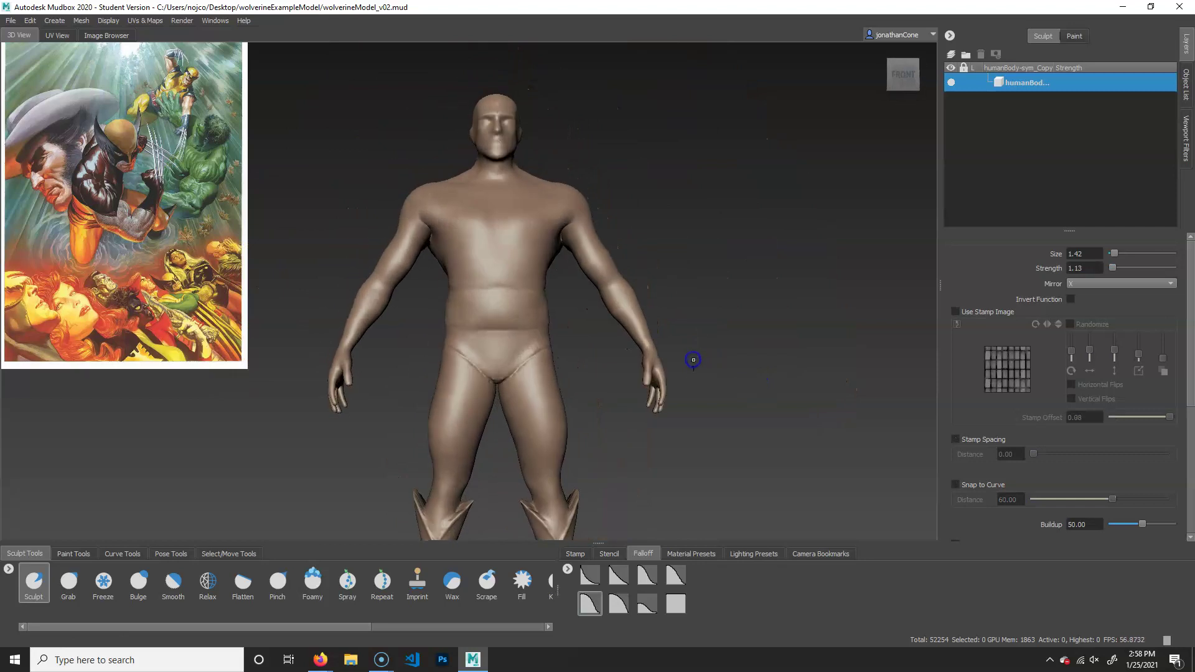
pyautogui.moveTo(696, 299)
pyautogui.keyDown('alt'); pyautogui.mouseDown()
pyautogui.moveTo(682, 371)
pyautogui.moveTo(685, 278)
pyautogui.mouseUp(); pyautogui.keyUp('alt')
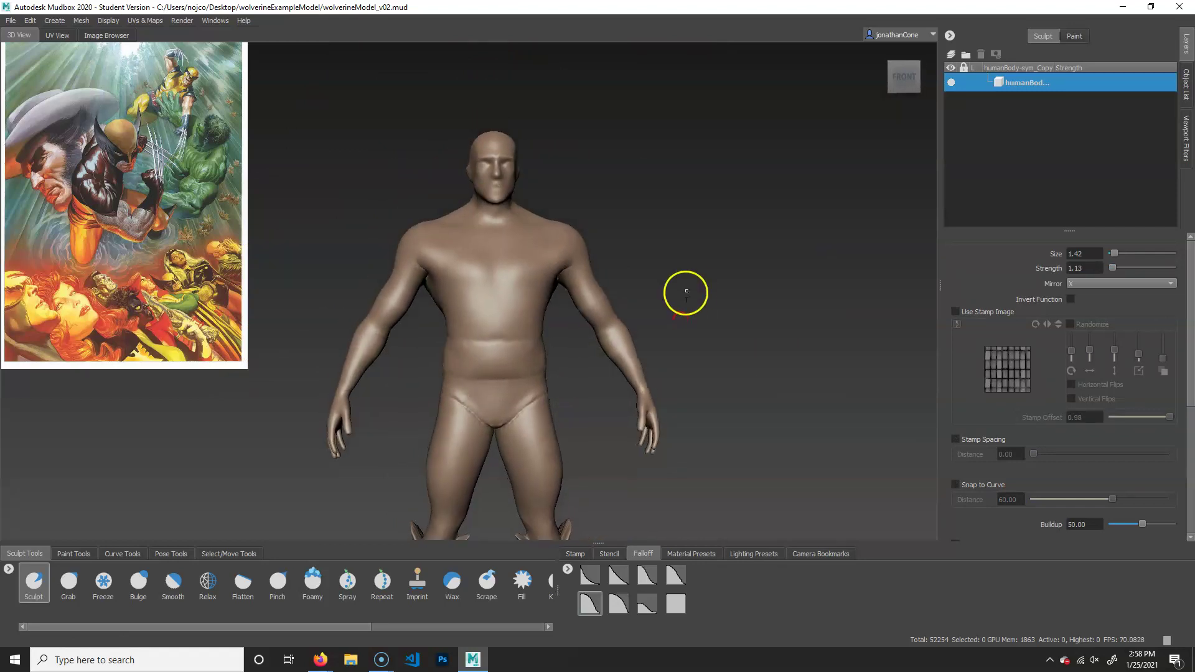
# Compare the model with the side and front Wolverine reference drawings using the camera bookmarks, and inspect the chest and shoulders
pyautogui.click(830, 556)
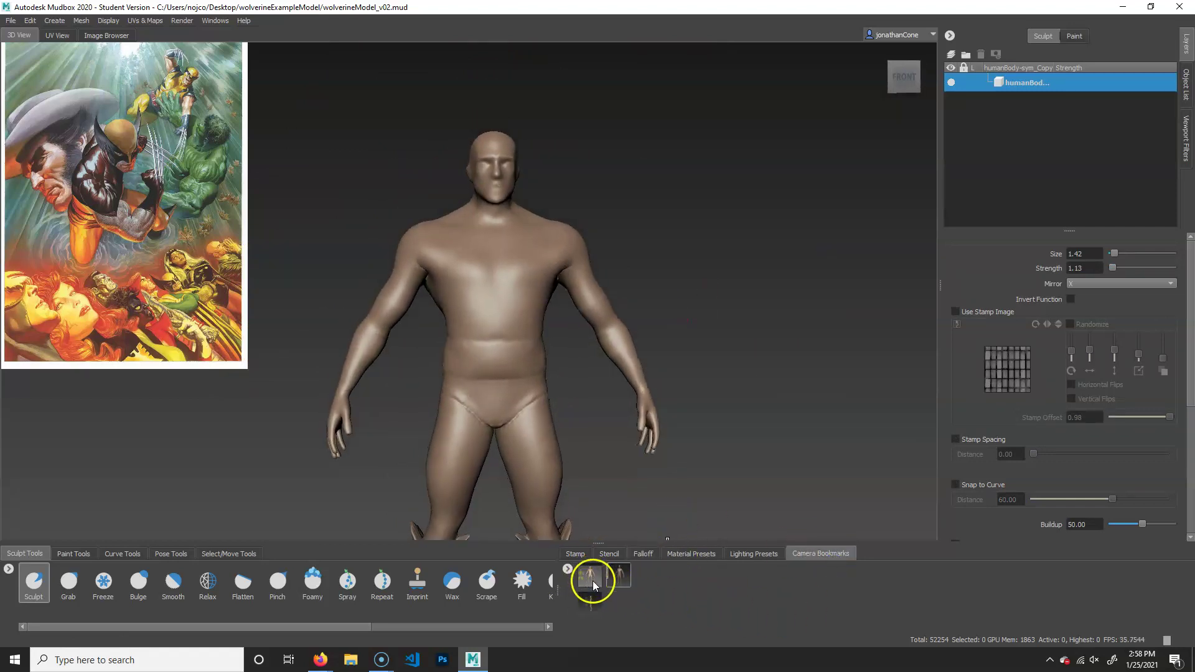
pyautogui.click(591, 605)
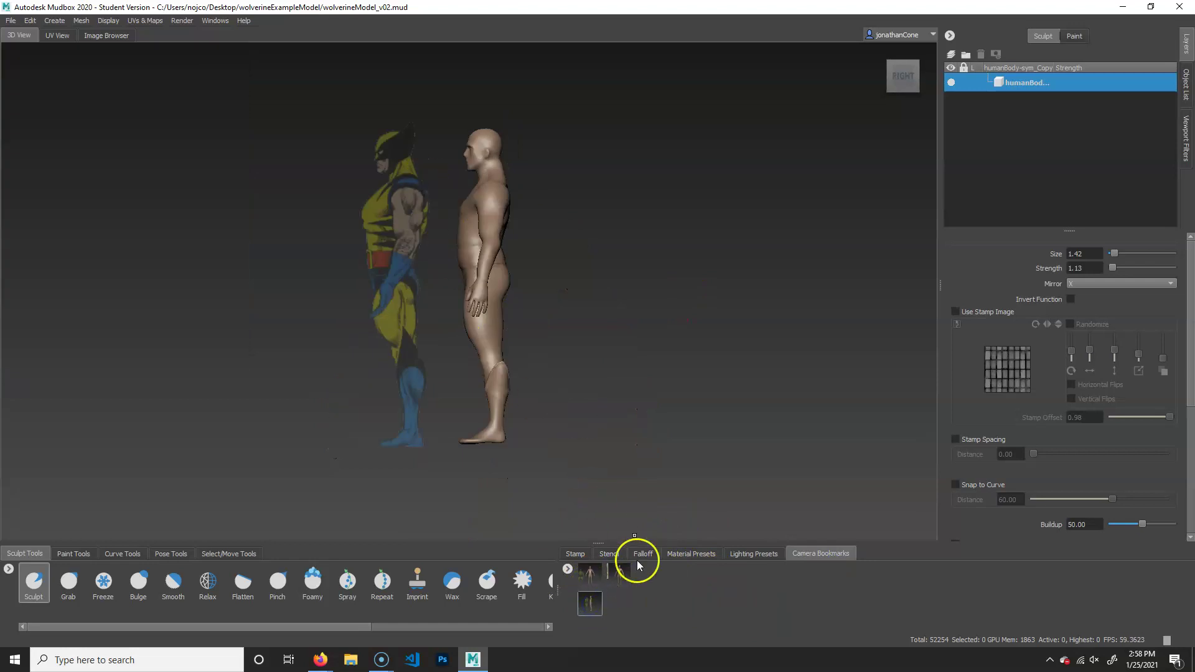
pyautogui.click(588, 577)
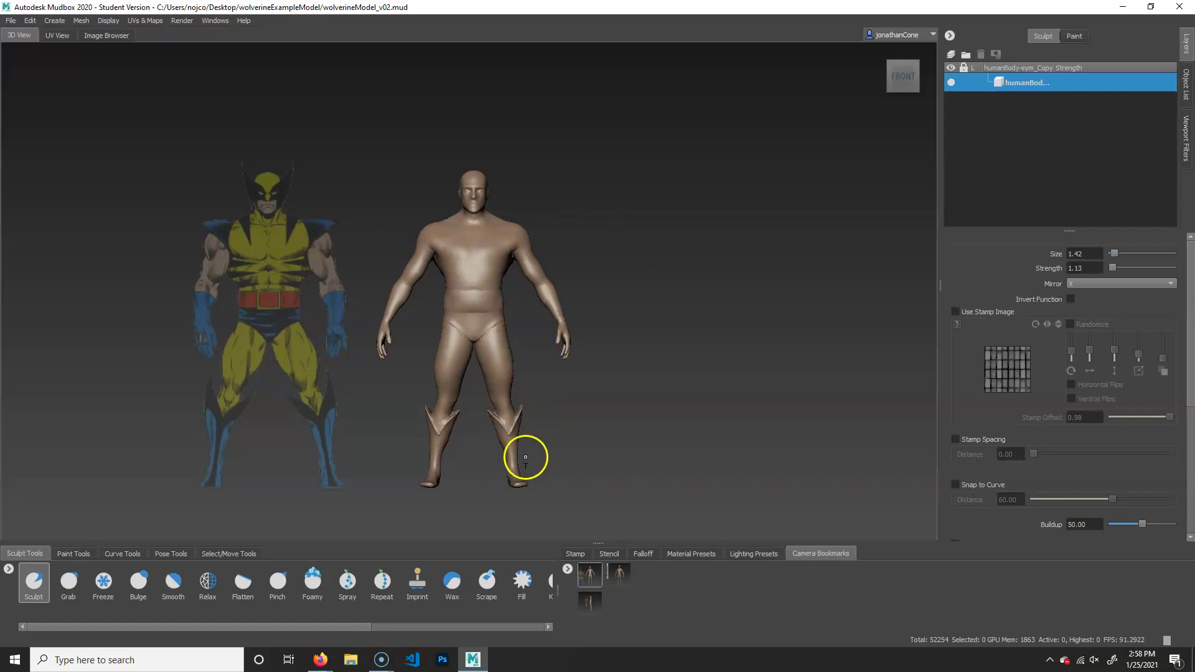
pyautogui.click(618, 575)
pyautogui.keyDown('alt'); pyautogui.moveTo(594, 283); pyautogui.dragTo(596, 297, button='middle'); pyautogui.keyUp('alt')
pyautogui.scroll(10, 584, 378)
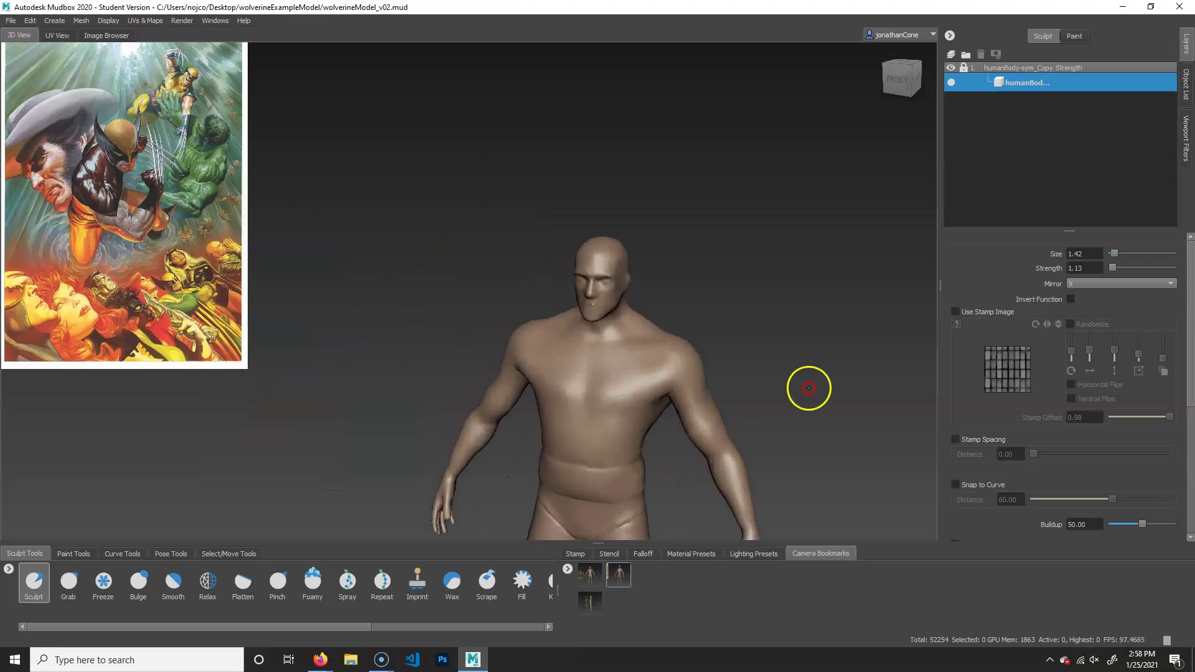
pyautogui.scroll(4, 739, 389)
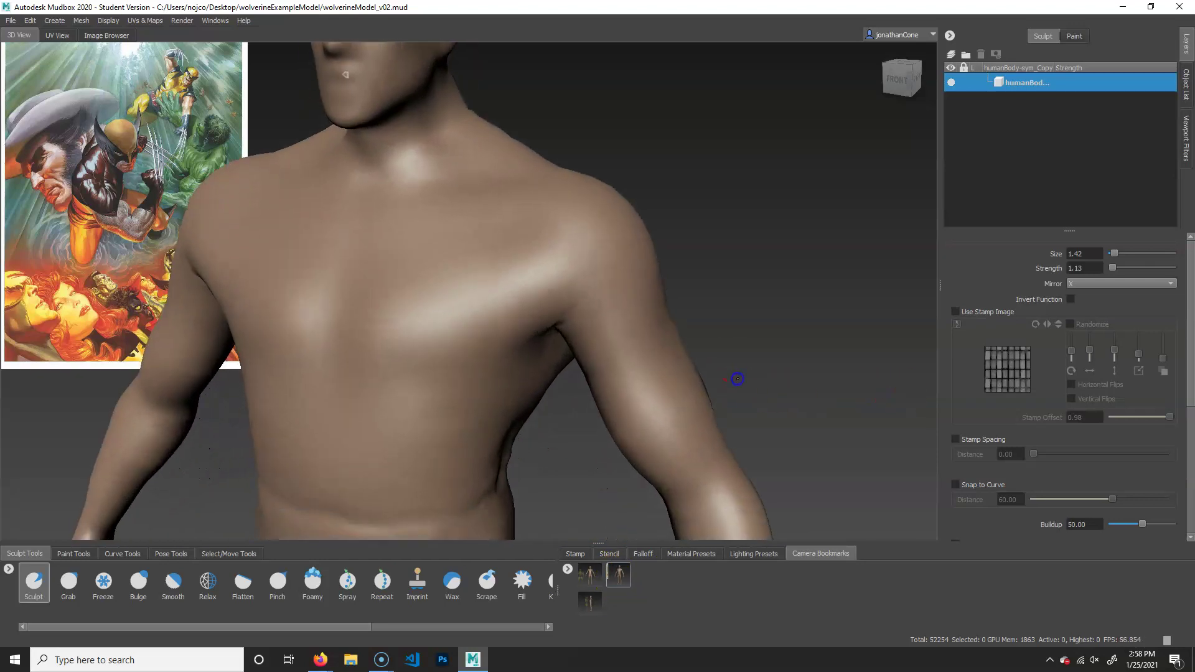
pyautogui.scroll(-8, 810, 371)
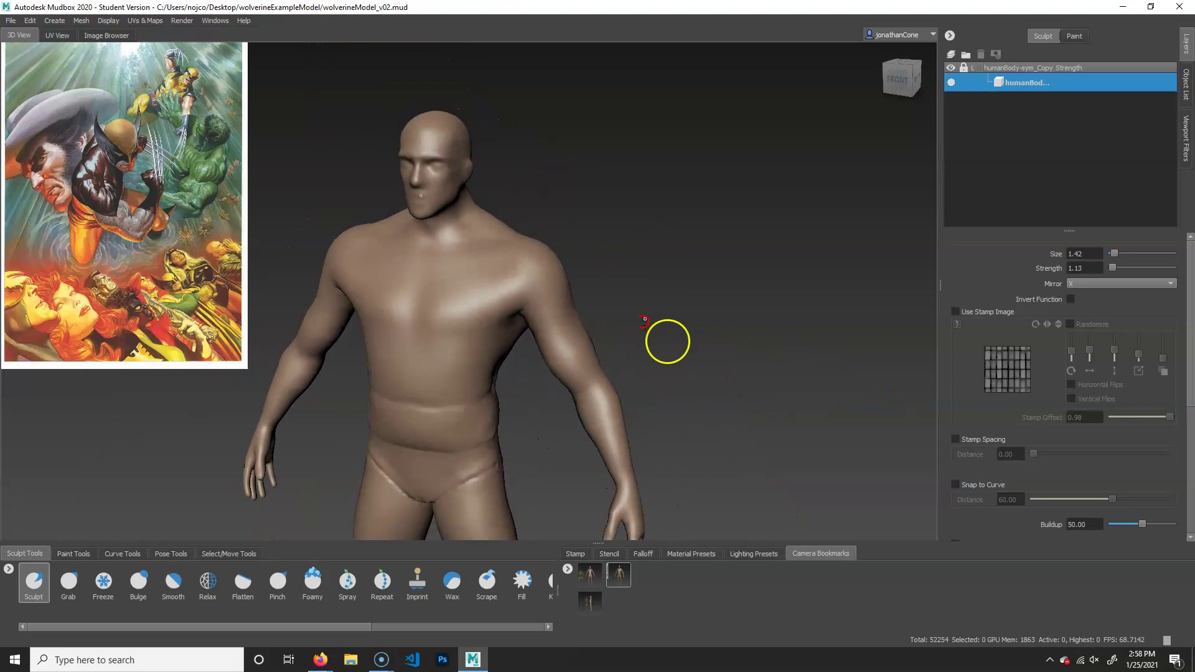
# Try to sculpt a costume seam from the front of the armpit over the shoulder to the back
pyautogui.click(644, 554)
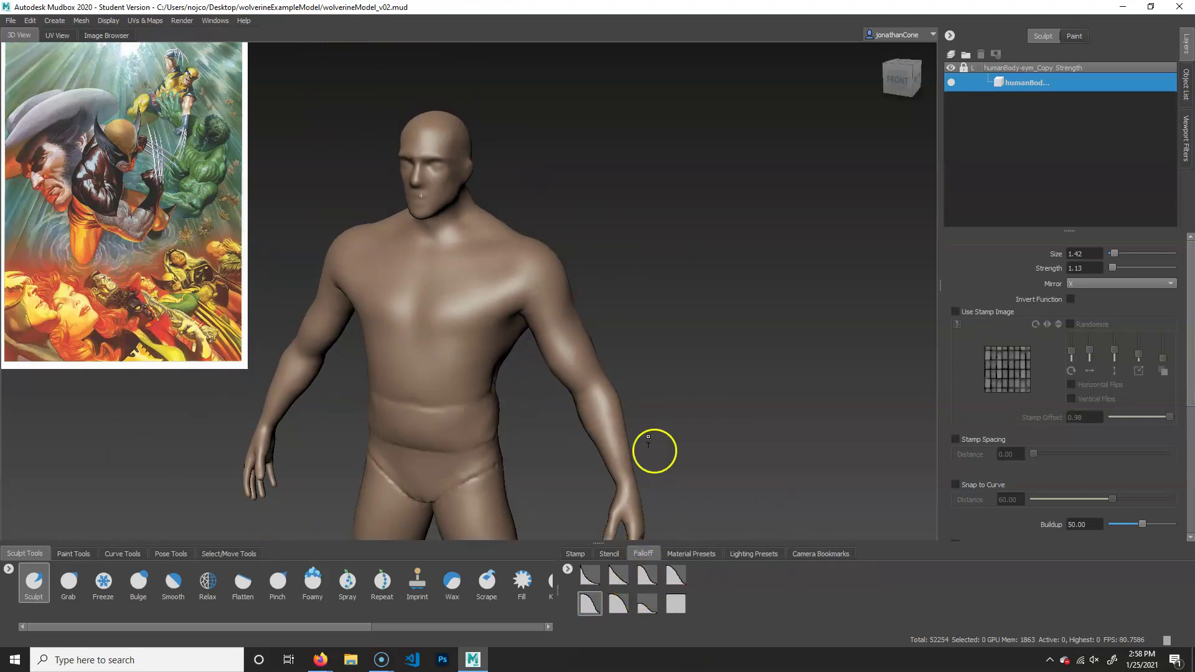
pyautogui.scroll(6, 654, 450)
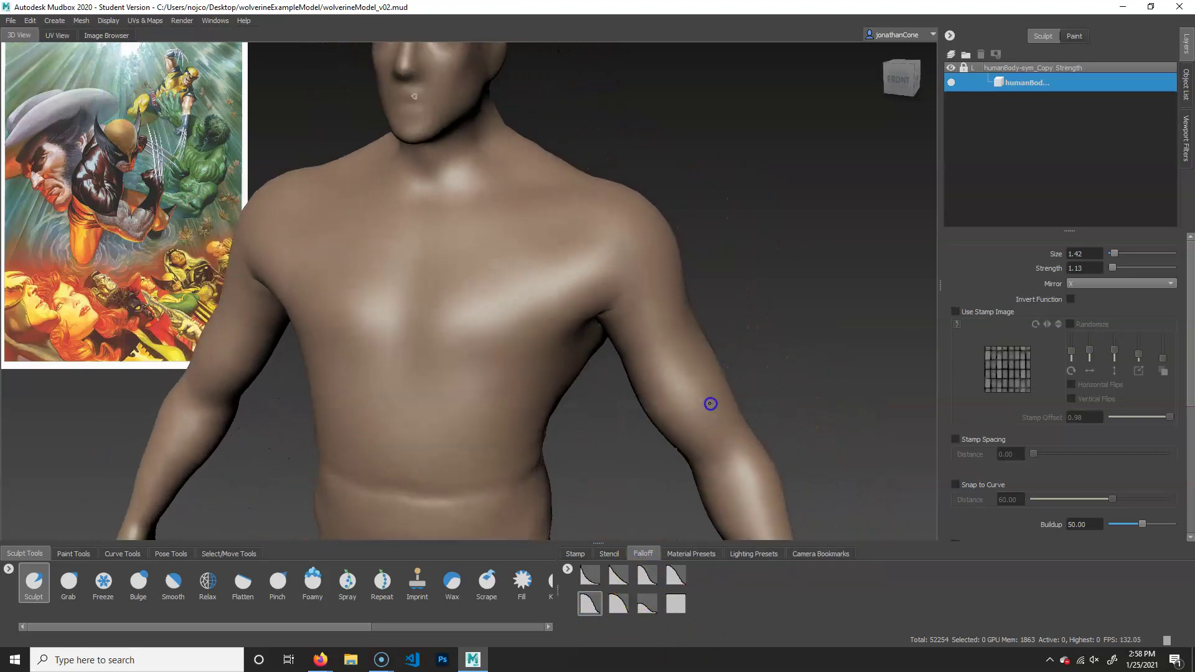
pyautogui.keyDown('alt'); pyautogui.moveTo(710, 403); pyautogui.dragTo(698, 403); pyautogui.keyUp('alt')
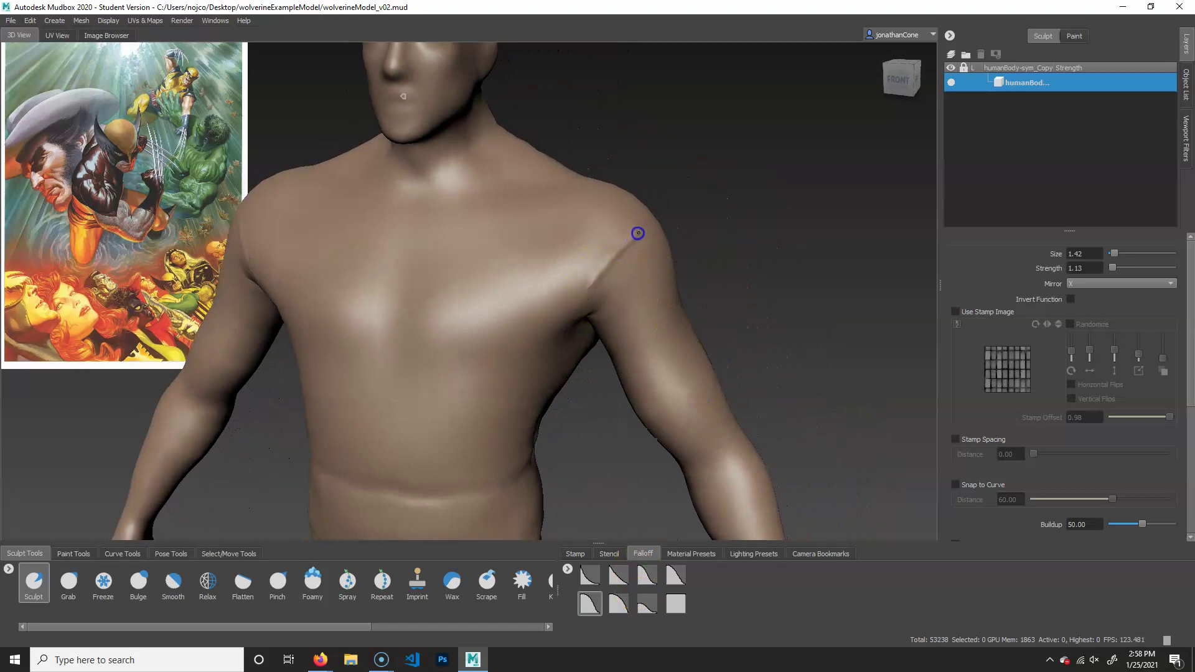
pyautogui.keyDown('alt'); pyautogui.moveTo(574, 318); pyautogui.dragTo(551, 224); pyautogui.keyUp('alt')
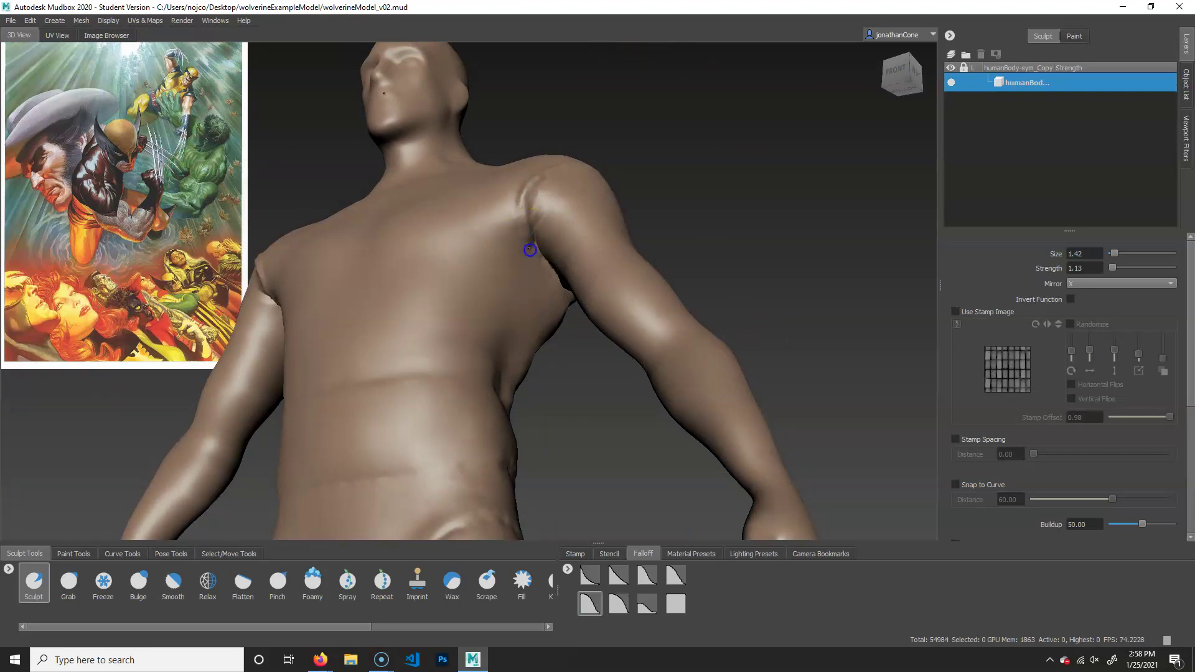
pyautogui.keyDown('alt'); pyautogui.moveTo(627, 231); pyautogui.dragTo(405, 274); pyautogui.keyUp('alt')
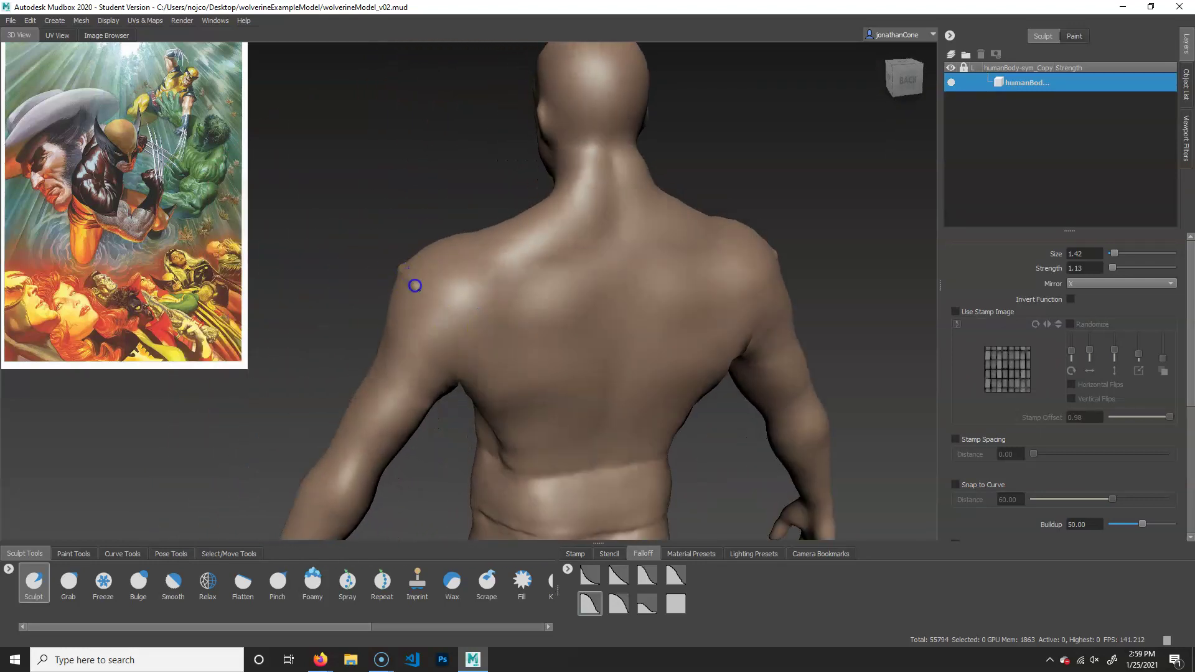
pyautogui.moveTo(451, 458)
pyautogui.keyDown('alt'); pyautogui.mouseDown()
pyautogui.moveTo(656, 417)
pyautogui.moveTo(806, 454)
pyautogui.moveTo(778, 469)
pyautogui.moveTo(445, 418)
pyautogui.moveTo(464, 435)
pyautogui.moveTo(776, 431)
pyautogui.moveTo(795, 472)
pyautogui.moveTo(867, 440)
pyautogui.moveTo(873, 449)
pyautogui.moveTo(770, 419)
pyautogui.moveTo(781, 394)
pyautogui.mouseUp(); pyautogui.keyUp('alt')
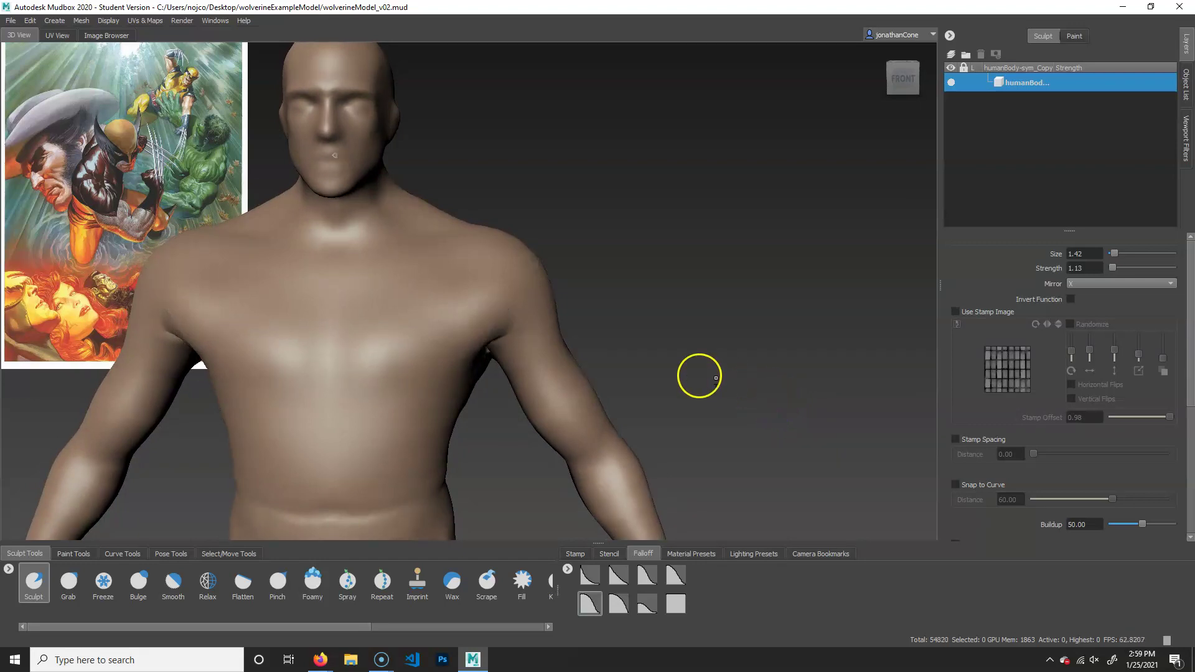
# Sculpt a raised armhole edge over the shoulder and down its front and back with mirrored strokes at brush size 1.42
pyautogui.keyDown('alt'); pyautogui.moveTo(700, 376); pyautogui.dragTo(661, 373, button='middle'); pyautogui.keyUp('alt')
pyautogui.keyDown('alt'); pyautogui.moveTo(662, 373); pyautogui.dragTo(735, 377, button='right'); pyautogui.keyUp('alt')
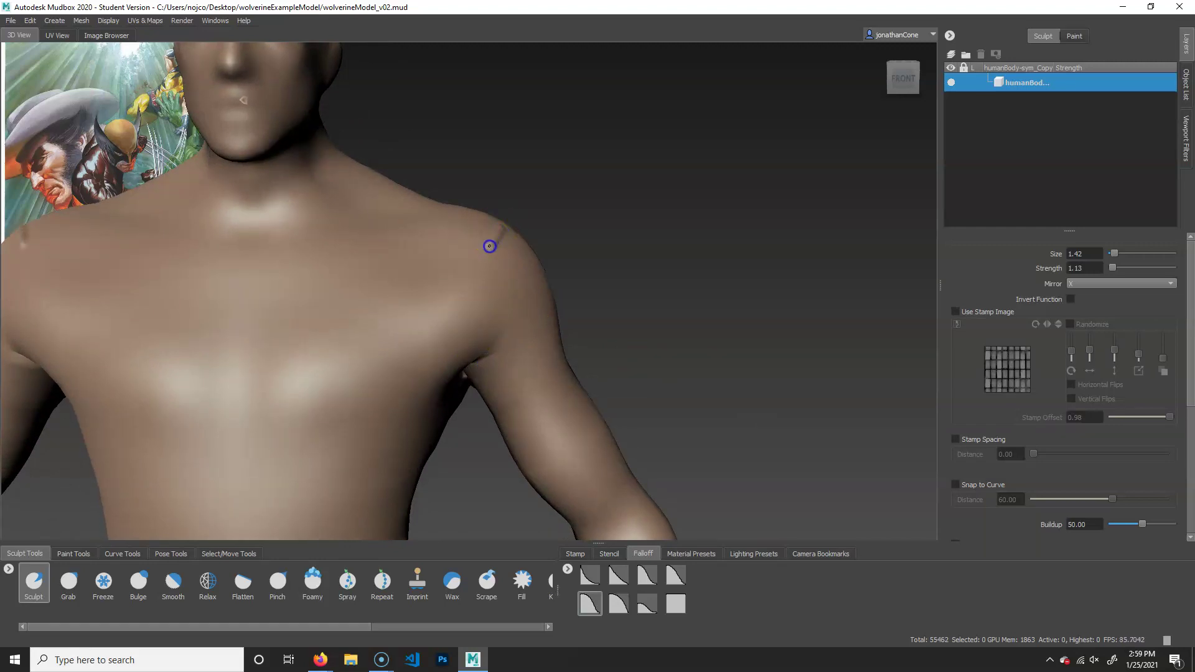
pyautogui.moveTo(568, 306)
pyautogui.keyDown('alt'); pyautogui.mouseDown()
pyautogui.moveTo(435, 405)
pyautogui.moveTo(342, 414)
pyautogui.moveTo(480, 423)
pyautogui.moveTo(438, 338)
pyautogui.mouseUp(); pyautogui.keyUp('alt')
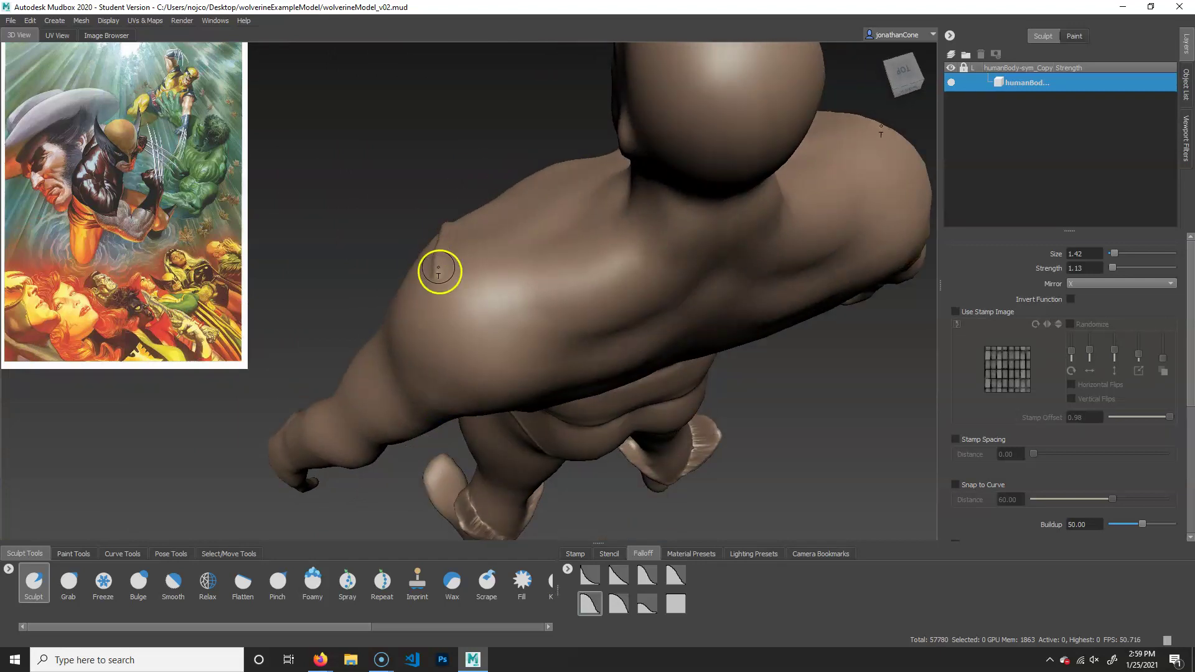
pyautogui.moveTo(534, 432)
pyautogui.keyDown('alt'); pyautogui.mouseDown()
pyautogui.moveTo(517, 307)
pyautogui.moveTo(482, 277)
pyautogui.moveTo(464, 225)
pyautogui.mouseUp(); pyautogui.keyUp('alt')
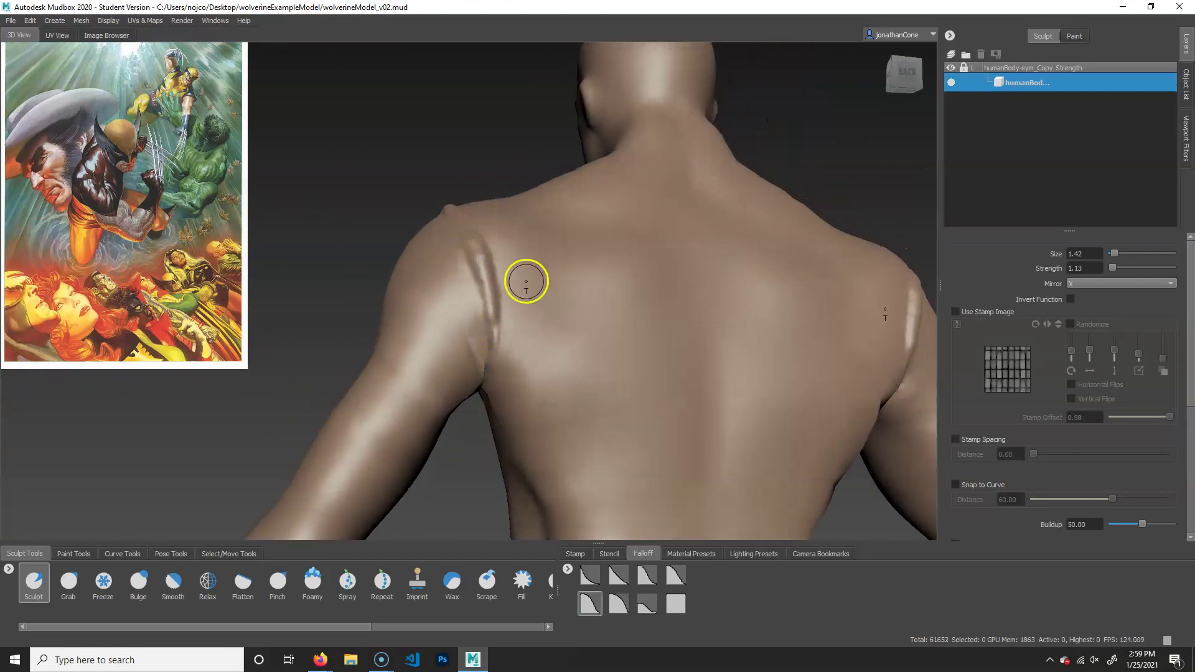
pyautogui.keyDown('alt'); pyautogui.moveTo(525, 277); pyautogui.dragTo(521, 298); pyautogui.keyUp('alt')
pyautogui.moveTo(505, 347); pyautogui.dragTo(484, 301)
pyautogui.moveTo(465, 258)
pyautogui.mouseDown()
pyautogui.moveTo(507, 366)
pyautogui.moveTo(539, 328)
pyautogui.mouseUp()
pyautogui.moveTo(516, 246)
pyautogui.mouseDown()
pyautogui.moveTo(504, 341)
pyautogui.moveTo(715, 394)
pyautogui.moveTo(514, 339)
pyautogui.mouseUp()
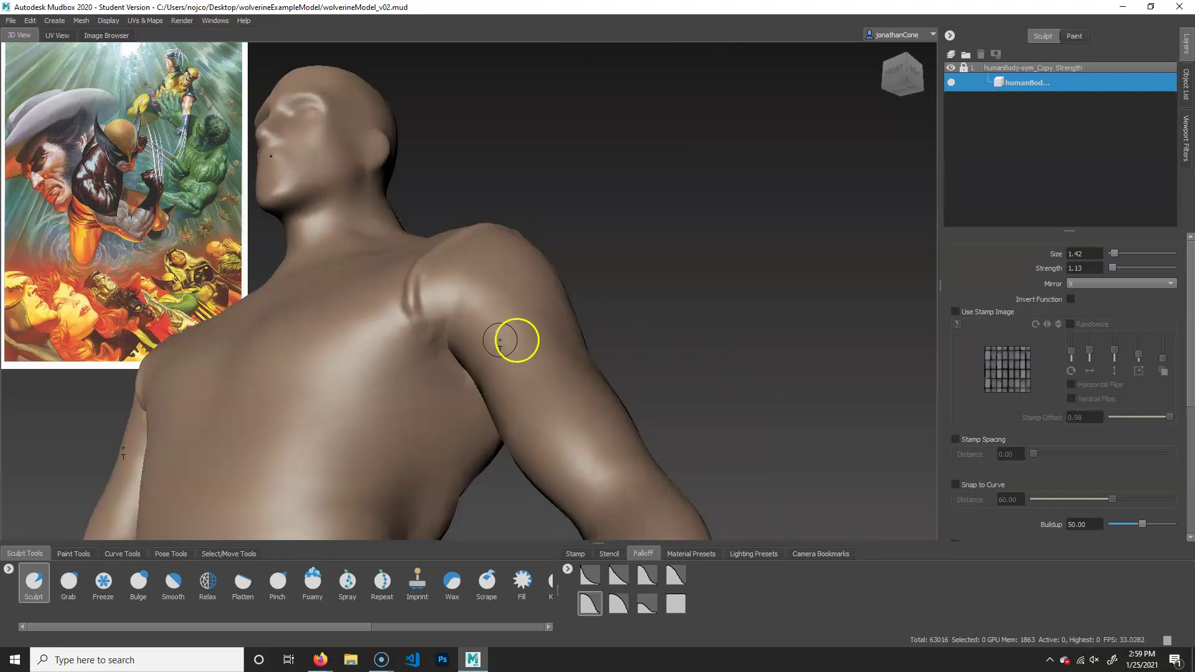
# Reshape the front curve of the raised armhole edge with the Grab tool at size 5.09
pyautogui.moveTo(423, 282)
pyautogui.keyDown('alt'); pyautogui.mouseDown()
pyautogui.moveTo(507, 389)
pyautogui.moveTo(363, 394)
pyautogui.moveTo(474, 417)
pyautogui.moveTo(464, 420)
pyautogui.mouseUp(); pyautogui.keyUp('alt')
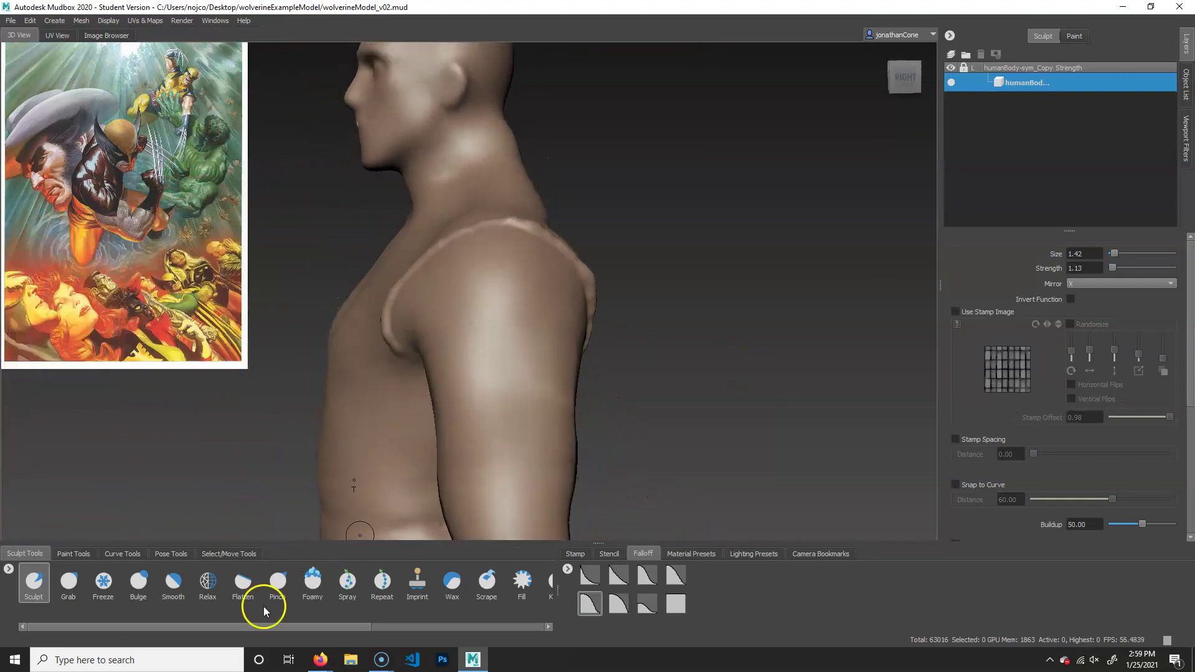
pyautogui.click(69, 583)
pyautogui.moveTo(395, 321)
pyautogui.mouseDown()
pyautogui.moveTo(433, 325)
pyautogui.moveTo(397, 327)
pyautogui.moveTo(408, 288)
pyautogui.mouseUp()
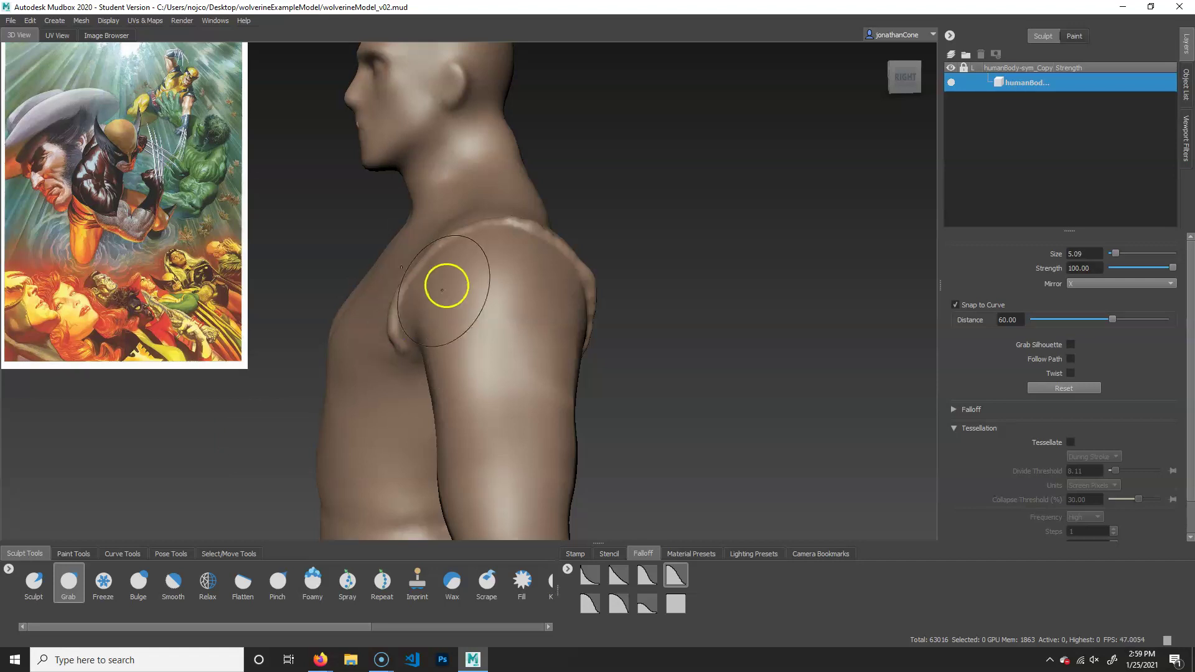
pyautogui.moveTo(414, 272)
pyautogui.keyDown('alt'); pyautogui.mouseDown()
pyautogui.moveTo(530, 330)
pyautogui.moveTo(640, 325)
pyautogui.mouseUp(); pyautogui.keyUp('alt')
# Extend the armhole edge down into the armpit with Sculpt strokes, reducing the brush size to 1.09, and smooth the edge
pyautogui.click(34, 585)
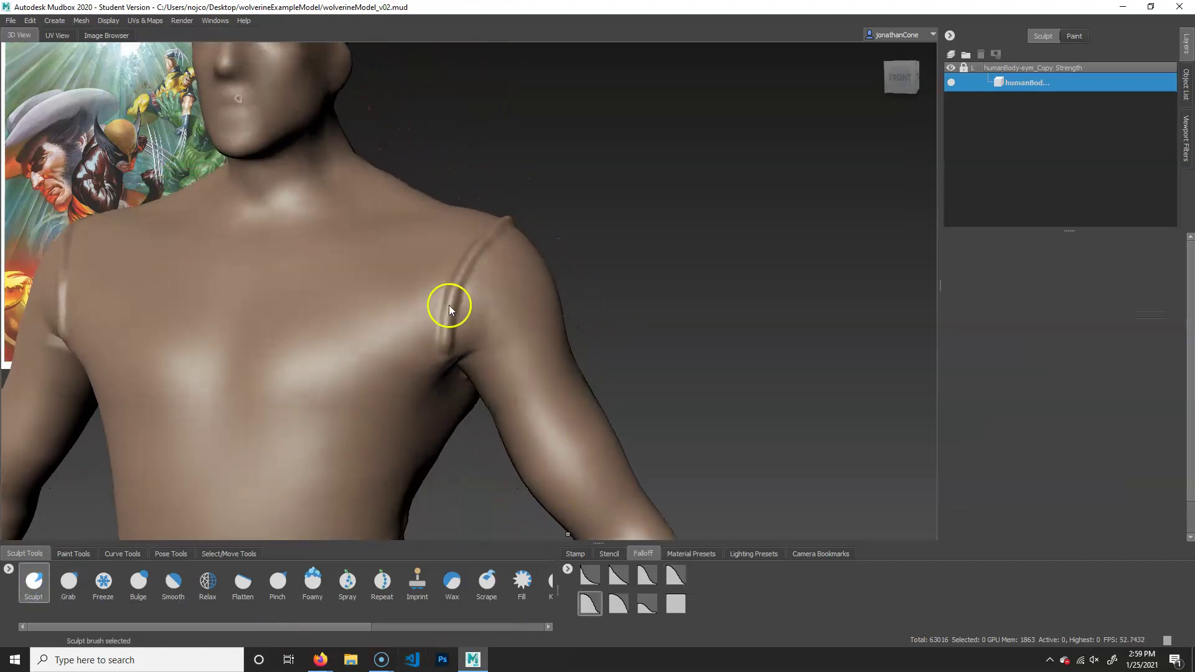
pyautogui.moveTo(449, 341); pyautogui.dragTo(448, 361)
pyautogui.moveTo(495, 278)
pyautogui.keyDown('alt'); pyautogui.mouseDown()
pyautogui.moveTo(499, 386)
pyautogui.moveTo(515, 203)
pyautogui.mouseUp(); pyautogui.keyUp('alt')
pyautogui.moveTo(553, 314)
pyautogui.keyDown('alt'); pyautogui.mouseDown()
pyautogui.moveTo(424, 341)
pyautogui.moveTo(569, 281)
pyautogui.moveTo(469, 296)
pyautogui.mouseUp(); pyautogui.keyUp('alt')
pyautogui.moveTo(502, 392)
pyautogui.keyDown('alt'); pyautogui.mouseDown()
pyautogui.moveTo(523, 339)
pyautogui.moveTo(496, 405)
pyautogui.moveTo(563, 269)
pyautogui.moveTo(757, 443)
pyautogui.moveTo(553, 353)
pyautogui.mouseUp(); pyautogui.keyUp('alt')
pyautogui.moveTo(448, 300); pyautogui.dragTo(455, 350)
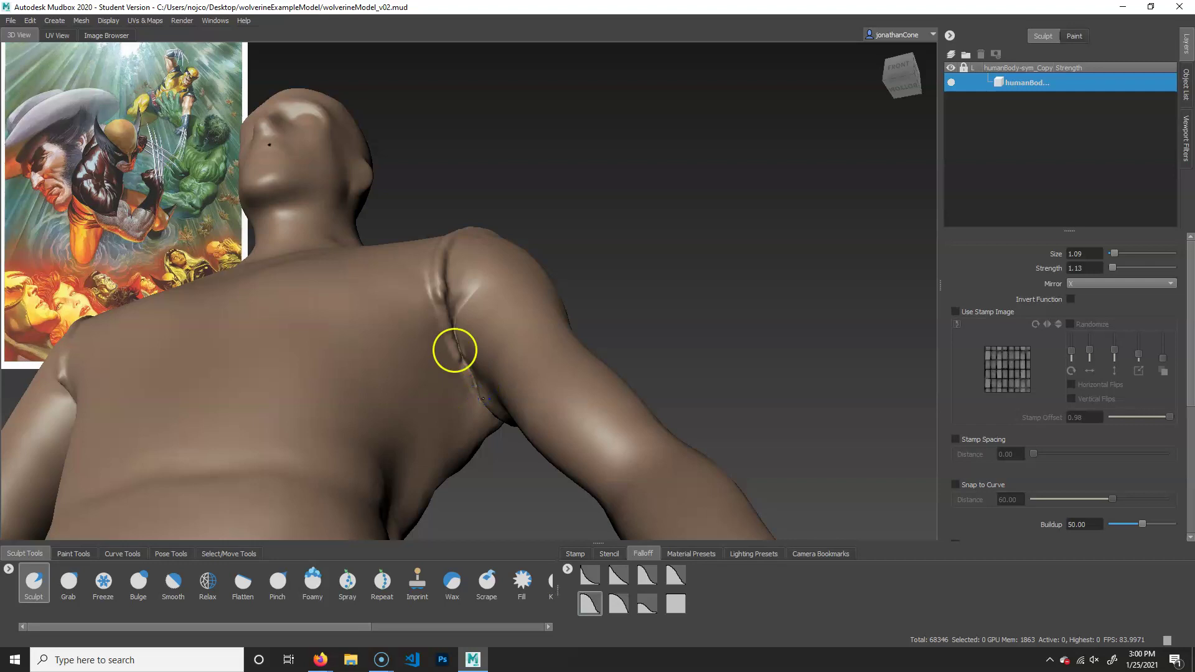
pyautogui.press('shift')
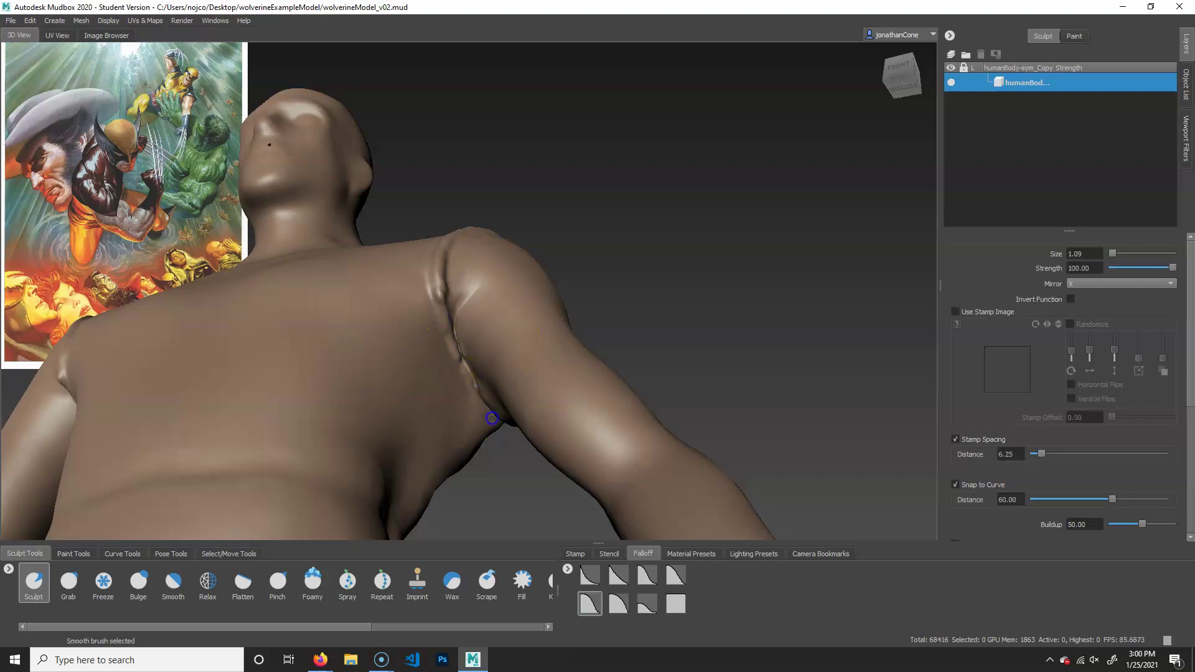
pyautogui.moveTo(550, 298)
pyautogui.keyDown('alt'); pyautogui.mouseDown()
pyautogui.moveTo(648, 328)
pyautogui.moveTo(597, 342)
pyautogui.moveTo(533, 320)
pyautogui.moveTo(619, 350)
pyautogui.moveTo(627, 336)
pyautogui.moveTo(626, 358)
pyautogui.mouseUp(); pyautogui.keyUp('alt')
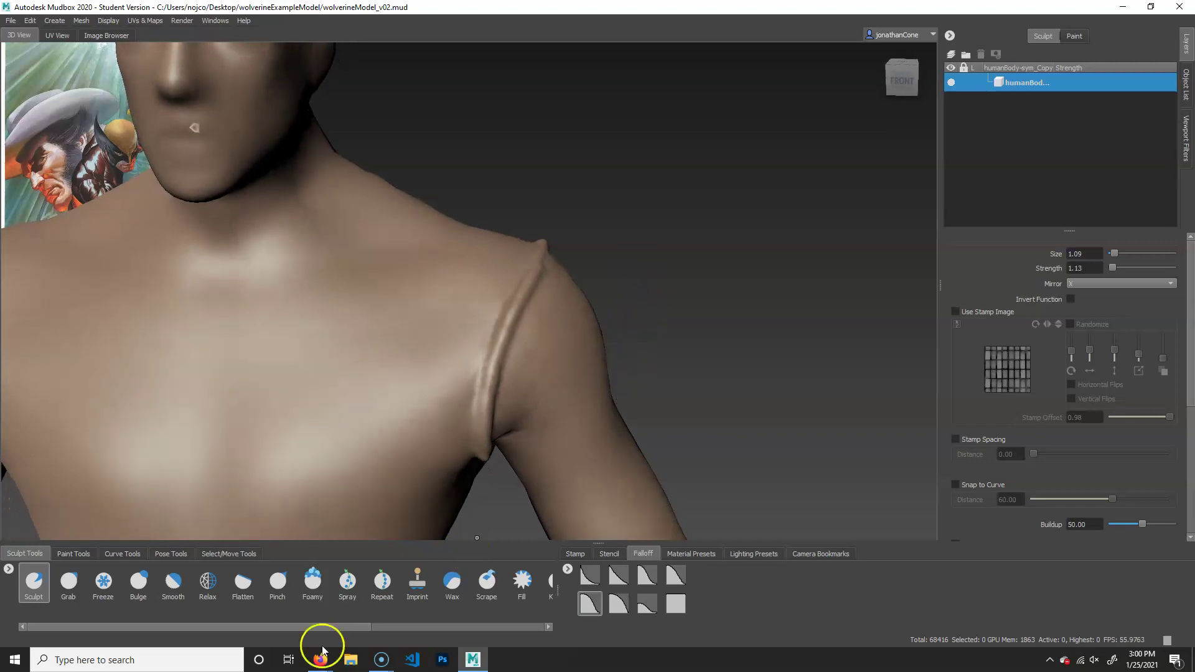
# Freeze the upper arm along the outside of the armhole edge, from the front over the shoulder to the back, at brush size 1.09
pyautogui.click(103, 582)
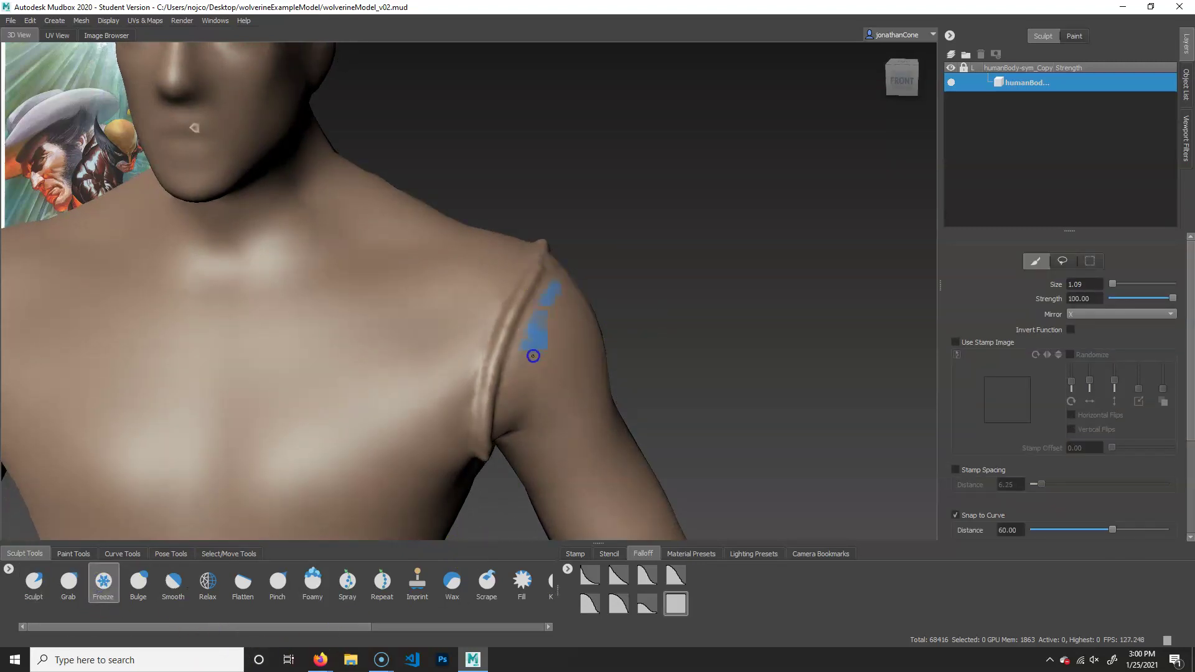
pyautogui.moveTo(507, 420); pyautogui.dragTo(553, 332)
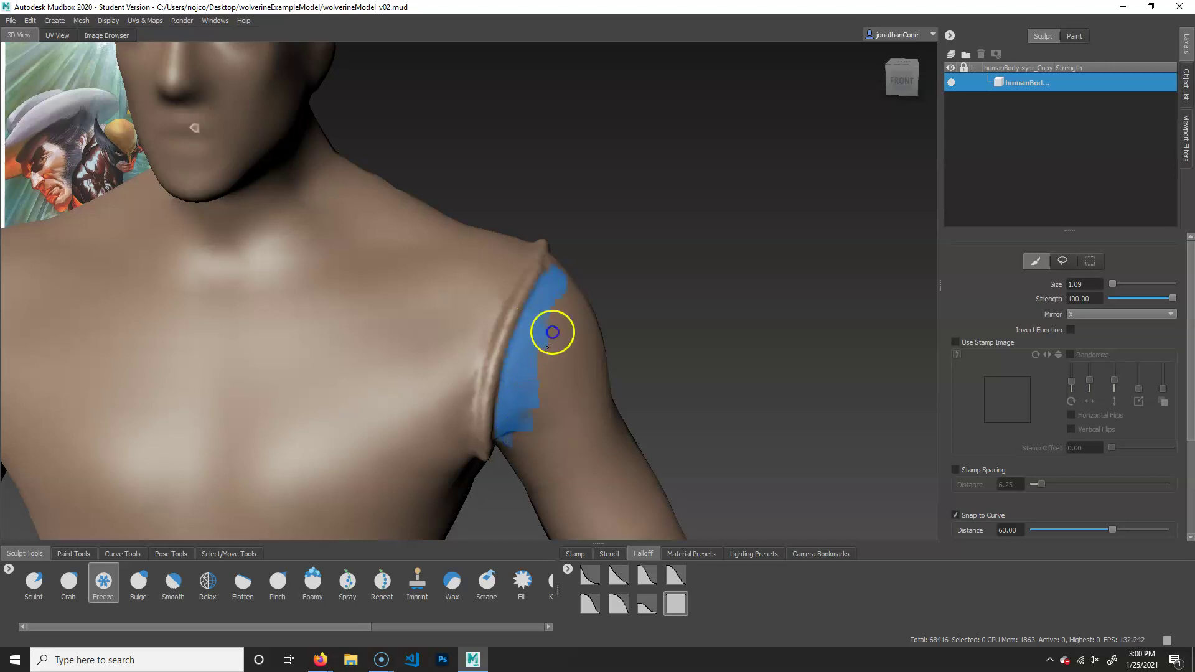
pyautogui.keyDown('alt'); pyautogui.moveTo(508, 447); pyautogui.dragTo(465, 395); pyautogui.keyUp('alt')
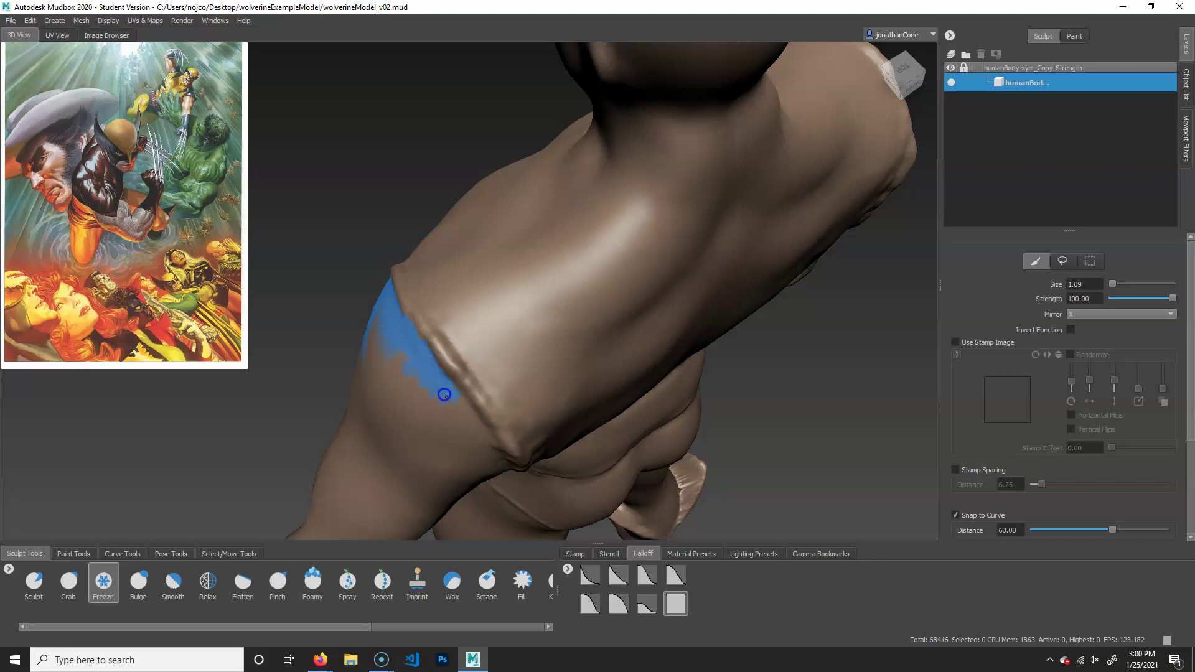
pyautogui.keyDown('alt'); pyautogui.moveTo(485, 452); pyautogui.dragTo(448, 320); pyautogui.keyUp('alt')
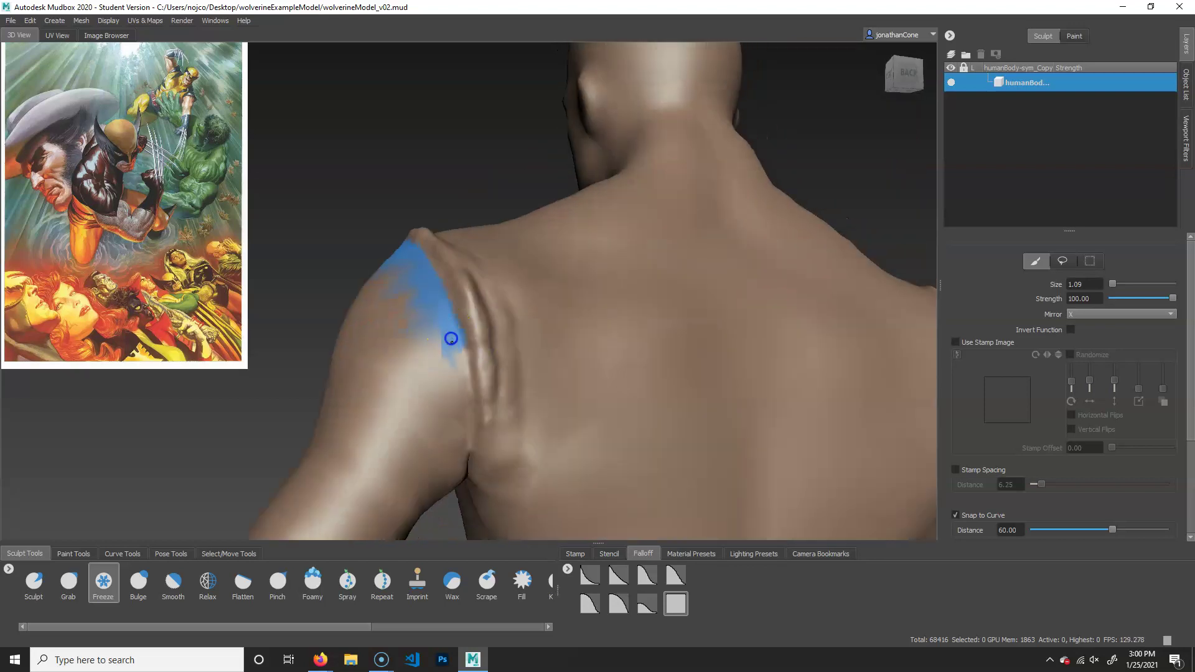
pyautogui.keyDown('alt'); pyautogui.moveTo(453, 468); pyautogui.dragTo(546, 320); pyautogui.keyUp('alt')
pyautogui.moveTo(525, 263); pyautogui.dragTo(521, 341)
pyautogui.keyDown('alt'); pyautogui.moveTo(514, 398); pyautogui.dragTo(529, 303); pyautogui.keyUp('alt')
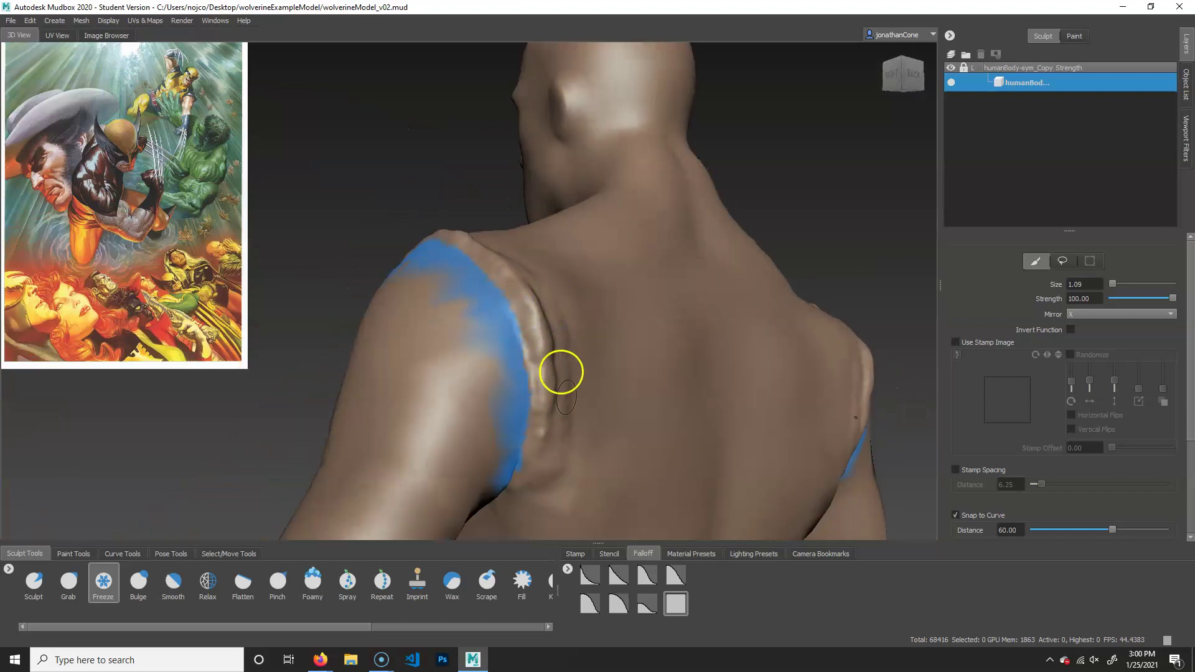
# Enlarge the Freeze brush to 3.79 and freeze the rest of the shoulder and upper arm down to the elbow
pyautogui.keyDown('alt'); pyautogui.moveTo(560, 372); pyautogui.dragTo(491, 311); pyautogui.keyUp('alt')
pyautogui.keyDown('alt'); pyautogui.moveTo(495, 394); pyautogui.dragTo(598, 362); pyautogui.keyUp('alt')
pyautogui.moveTo(464, 87)
pyautogui.mouseDown()
pyautogui.moveTo(440, 112)
pyautogui.moveTo(419, 275)
pyautogui.moveTo(410, 150)
pyautogui.moveTo(363, 307)
pyautogui.moveTo(404, 196)
pyautogui.moveTo(382, 141)
pyautogui.moveTo(328, 133)
pyautogui.moveTo(419, 189)
pyautogui.moveTo(650, 152)
pyautogui.moveTo(616, 330)
pyautogui.moveTo(411, 267)
pyautogui.moveTo(217, 176)
pyautogui.moveTo(587, 382)
pyautogui.moveTo(576, 408)
pyautogui.moveTo(534, 405)
pyautogui.moveTo(488, 506)
pyautogui.moveTo(613, 435)
pyautogui.moveTo(570, 432)
pyautogui.mouseUp()
pyautogui.moveTo(517, 390); pyautogui.dragTo(529, 336)
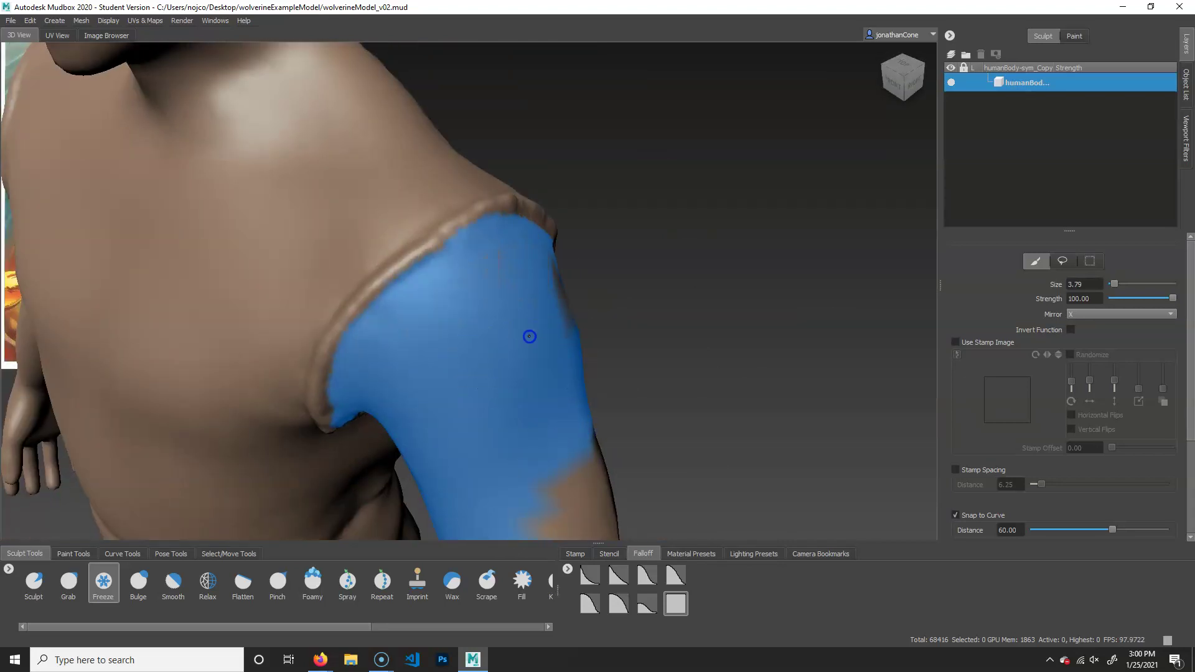
pyautogui.moveTo(628, 469)
pyautogui.keyDown('alt'); pyautogui.mouseDown()
pyautogui.moveTo(634, 408)
pyautogui.moveTo(442, 411)
pyautogui.moveTo(570, 302)
pyautogui.moveTo(560, 288)
pyautogui.moveTo(512, 432)
pyautogui.moveTo(502, 399)
pyautogui.mouseUp(); pyautogui.keyUp('alt')
pyautogui.moveTo(520, 414)
pyautogui.keyDown('alt'); pyautogui.mouseDown()
pyautogui.moveTo(484, 432)
pyautogui.moveTo(502, 344)
pyautogui.moveTo(451, 435)
pyautogui.moveTo(408, 390)
pyautogui.moveTo(479, 416)
pyautogui.moveTo(673, 428)
pyautogui.moveTo(531, 416)
pyautogui.moveTo(491, 456)
pyautogui.mouseUp(); pyautogui.keyUp('alt')
pyautogui.moveTo(492, 454)
pyautogui.keyDown('alt'); pyautogui.mouseDown()
pyautogui.moveTo(570, 410)
pyautogui.moveTo(618, 409)
pyautogui.moveTo(642, 435)
pyautogui.moveTo(685, 386)
pyautogui.mouseUp(); pyautogui.keyUp('alt')
# Compare the figure with the Wolverine reference in the bookmarked front view, and return to the perspective view
pyautogui.click(68, 581)
pyautogui.keyDown('alt'); pyautogui.moveTo(671, 249); pyautogui.dragTo(666, 323); pyautogui.keyUp('alt')
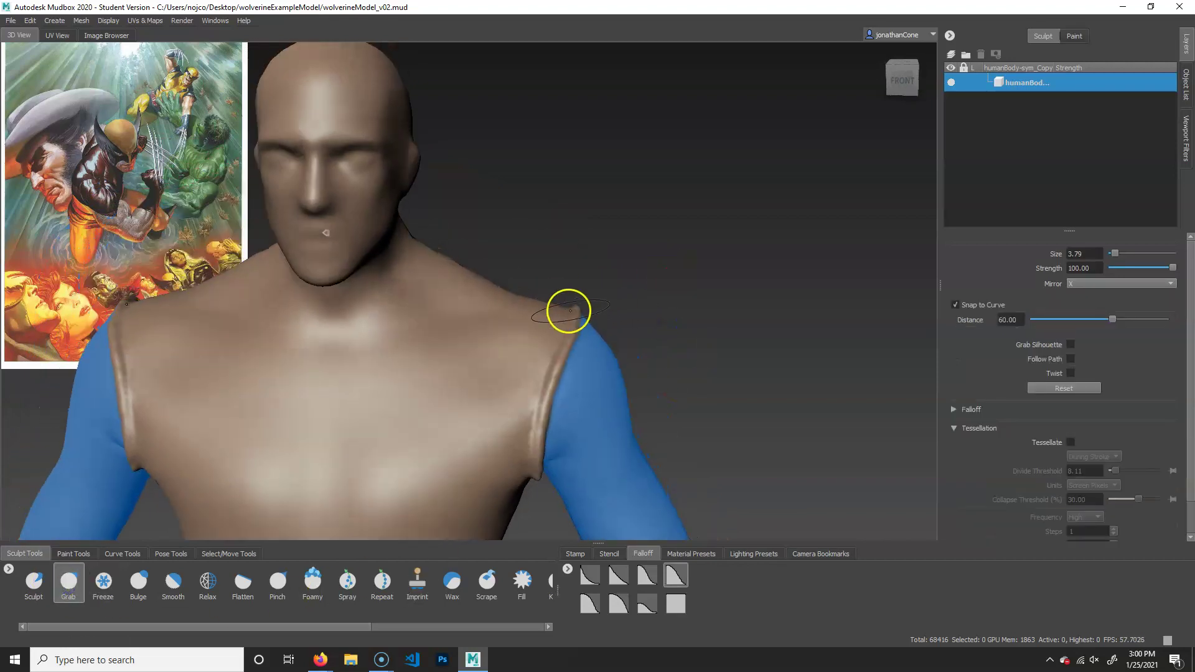
pyautogui.moveTo(587, 321)
pyautogui.keyDown('alt'); pyautogui.mouseDown(button='middle')
pyautogui.moveTo(661, 305)
pyautogui.moveTo(625, 288)
pyautogui.mouseUp(button='middle'); pyautogui.keyUp('alt')
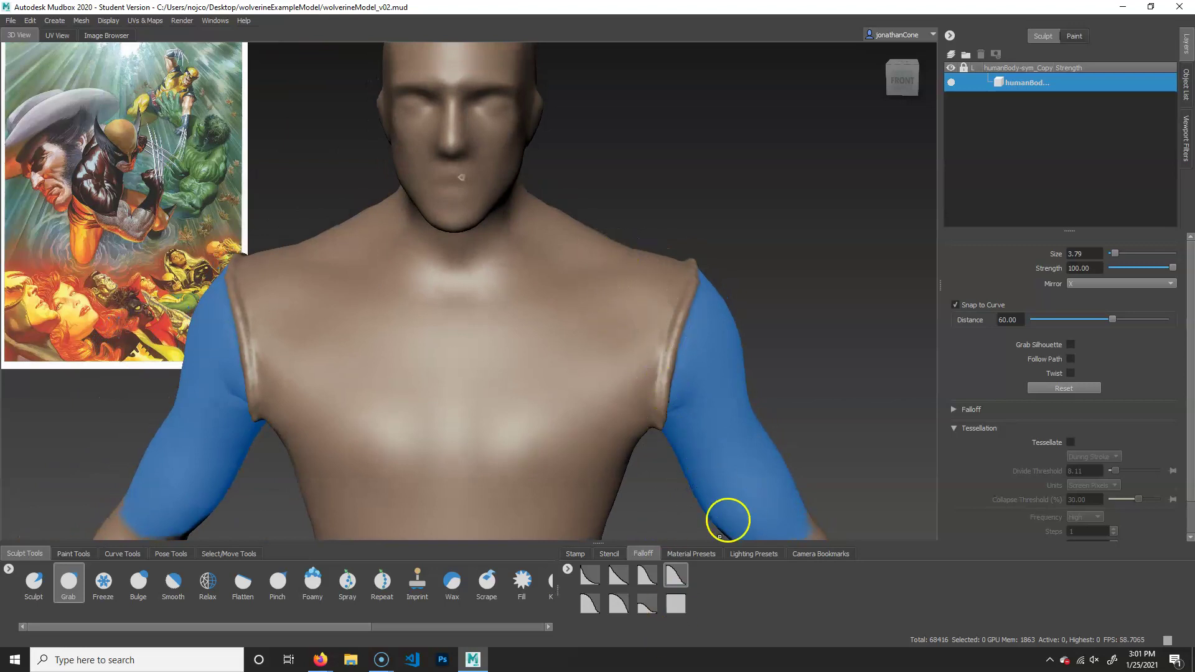
pyautogui.click(815, 555)
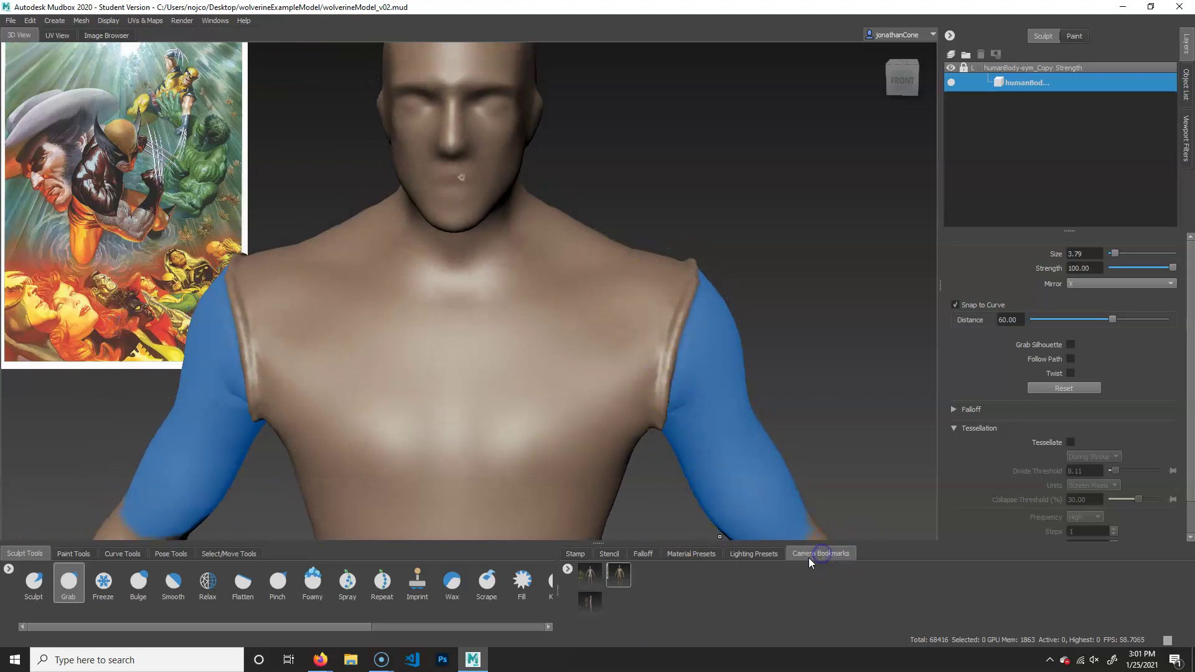
pyautogui.click(587, 575)
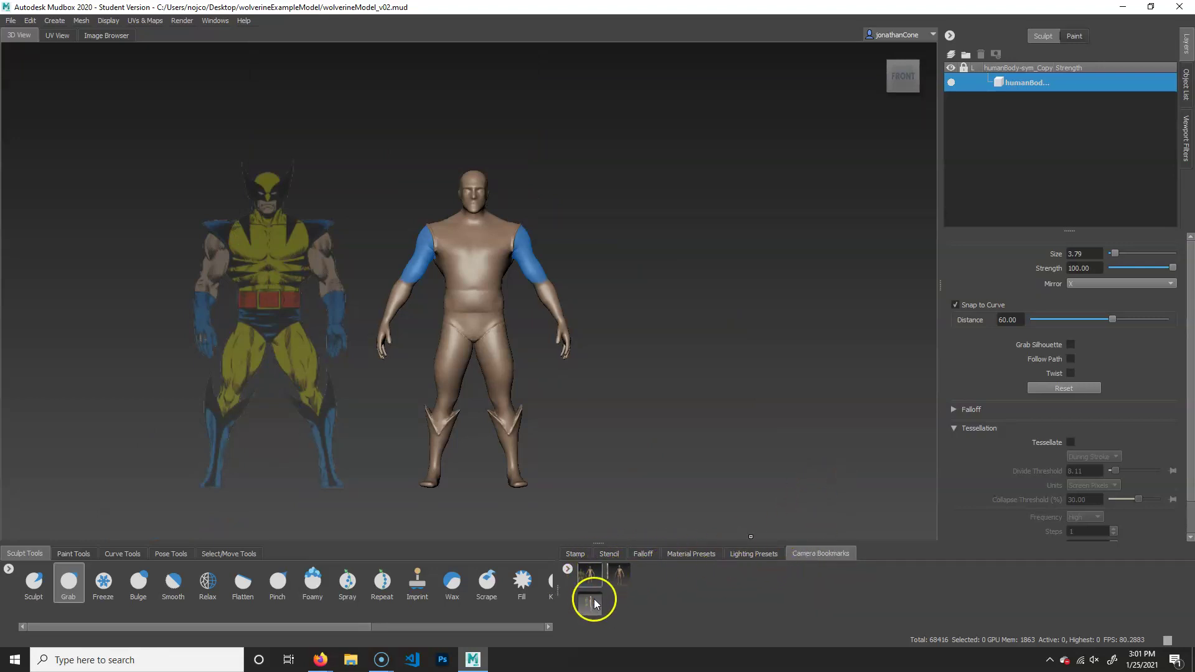
pyautogui.click(616, 576)
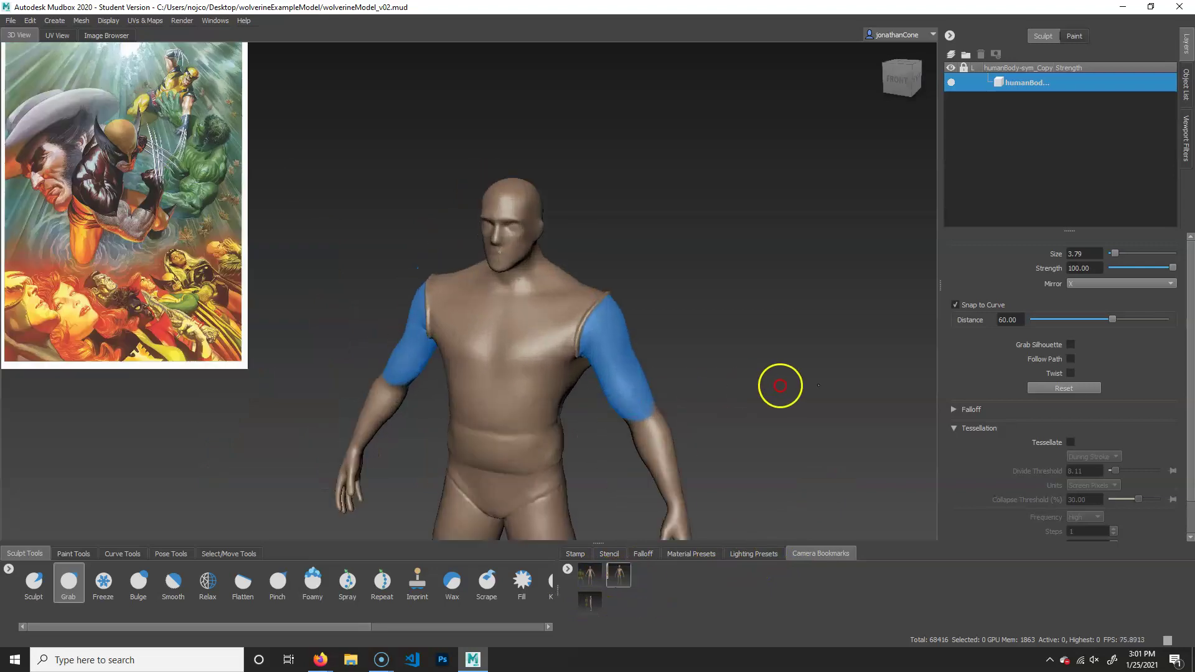
# Switch to the Sculpt tool with the first, steep falloff preset and reduce the brush size to 1.19
pyautogui.click(34, 583)
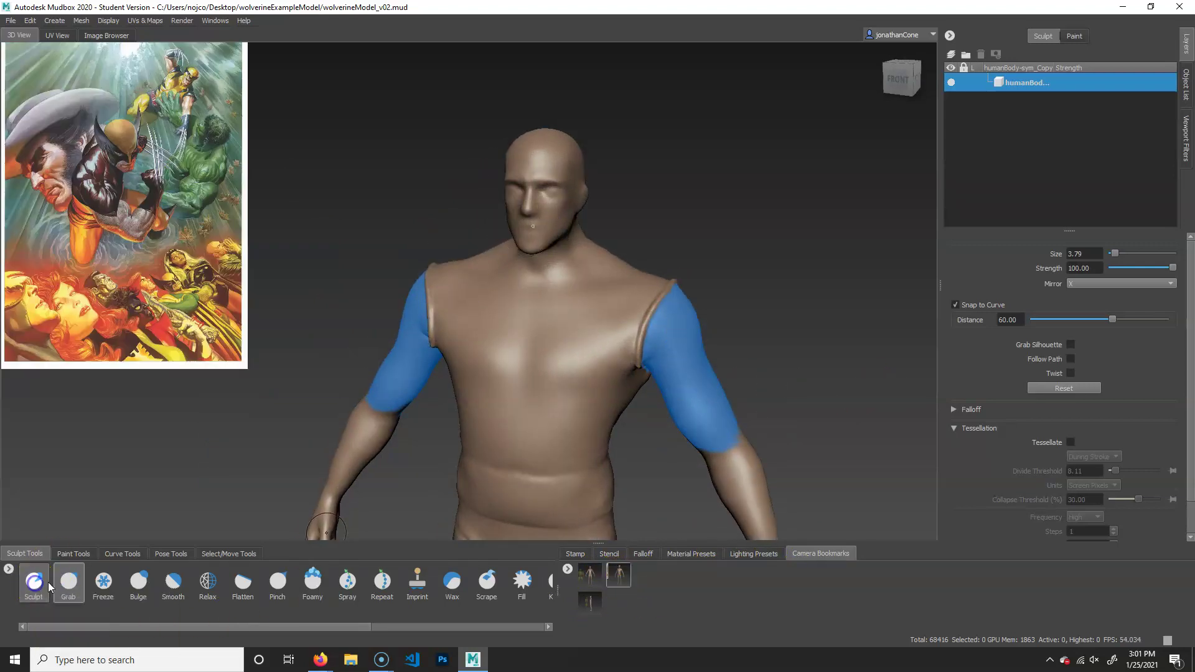
pyautogui.click(617, 558)
pyautogui.click(643, 553)
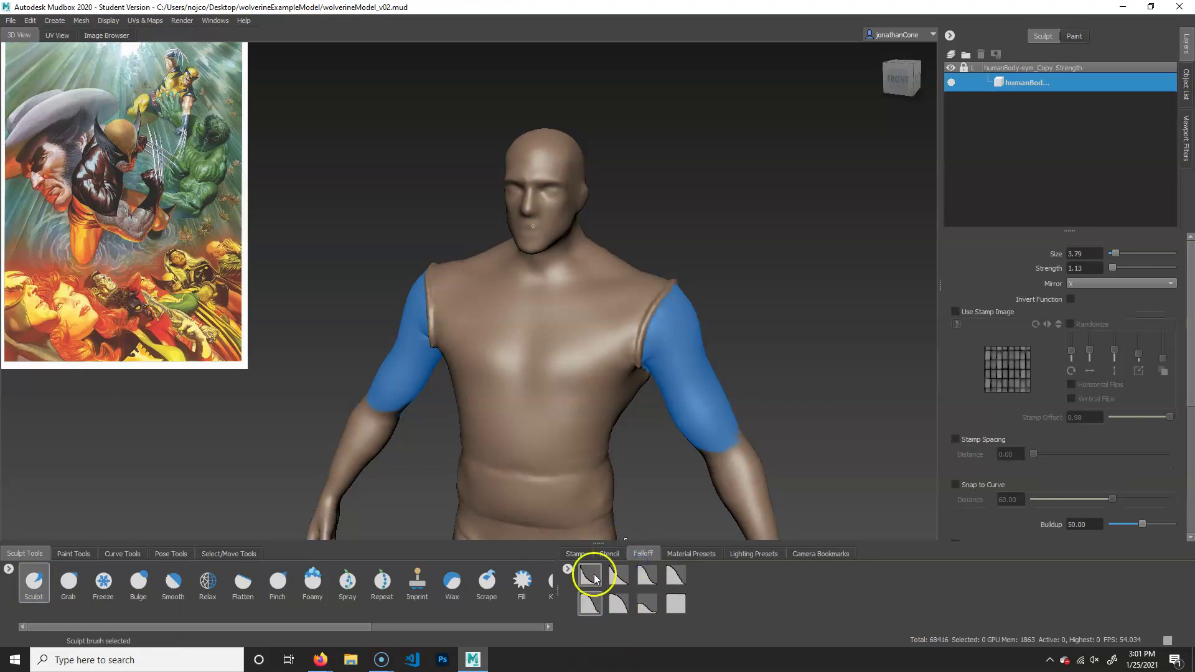
pyautogui.keyDown('alt'); pyautogui.moveTo(672, 427); pyautogui.dragTo(611, 271); pyautogui.keyUp('alt')
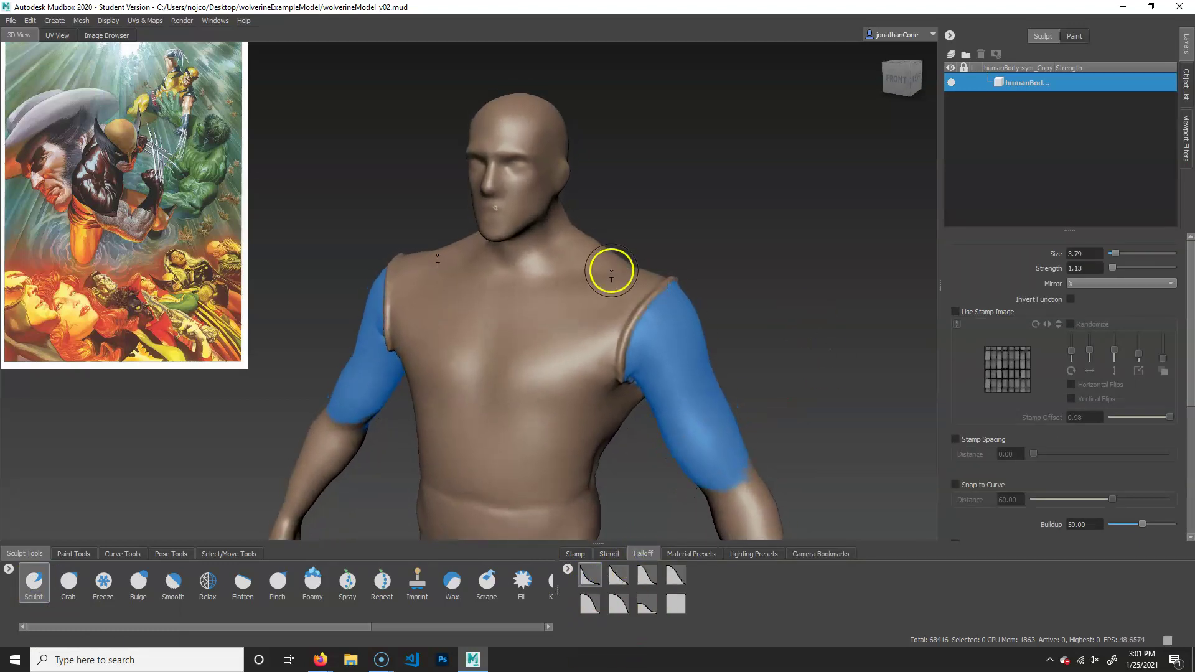
pyautogui.keyDown('alt'); pyautogui.moveTo(608, 293); pyautogui.dragTo(694, 304, button='right'); pyautogui.keyUp('alt')
pyautogui.moveTo(718, 313); pyautogui.dragTo(680, 313)
pyautogui.keyDown('alt'); pyautogui.moveTo(862, 363); pyautogui.dragTo(829, 376, button='middle'); pyautogui.keyUp('alt')
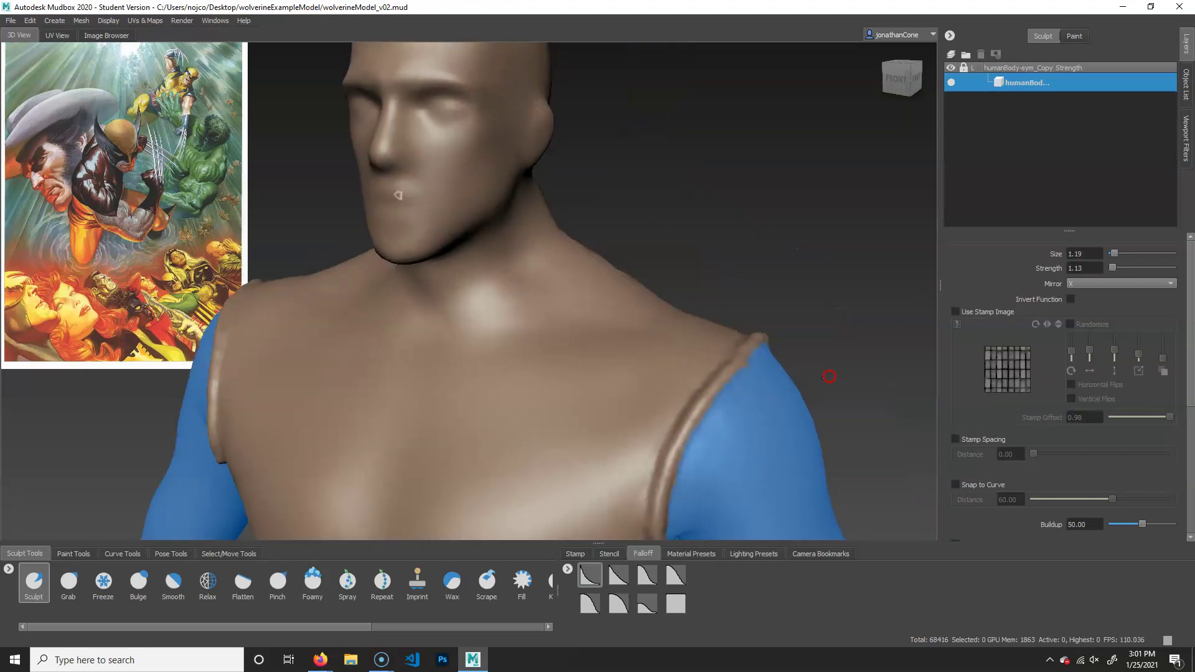
# Tune the Sculpt brush with test strokes on the chest, setting the Steady Stroke distance to 8 and divide threshold to 2.80, and undo the strokes
pyautogui.keyDown('alt'); pyautogui.moveTo(830, 376); pyautogui.dragTo(528, 445, button='right'); pyautogui.keyUp('alt')
pyautogui.keyDown('alt'); pyautogui.moveTo(528, 446); pyautogui.dragTo(598, 440); pyautogui.keyUp('alt')
pyautogui.keyDown('alt'); pyautogui.moveTo(696, 390); pyautogui.dragTo(664, 451, button='middle'); pyautogui.keyUp('alt')
pyautogui.keyDown('alt'); pyautogui.moveTo(664, 450); pyautogui.dragTo(545, 455, button='right'); pyautogui.keyUp('alt')
pyautogui.keyDown('alt'); pyautogui.moveTo(545, 455); pyautogui.dragTo(554, 431, button='middle'); pyautogui.keyUp('alt')
pyautogui.keyDown('alt'); pyautogui.moveTo(554, 431); pyautogui.dragTo(617, 426, button='right'); pyautogui.keyUp('alt')
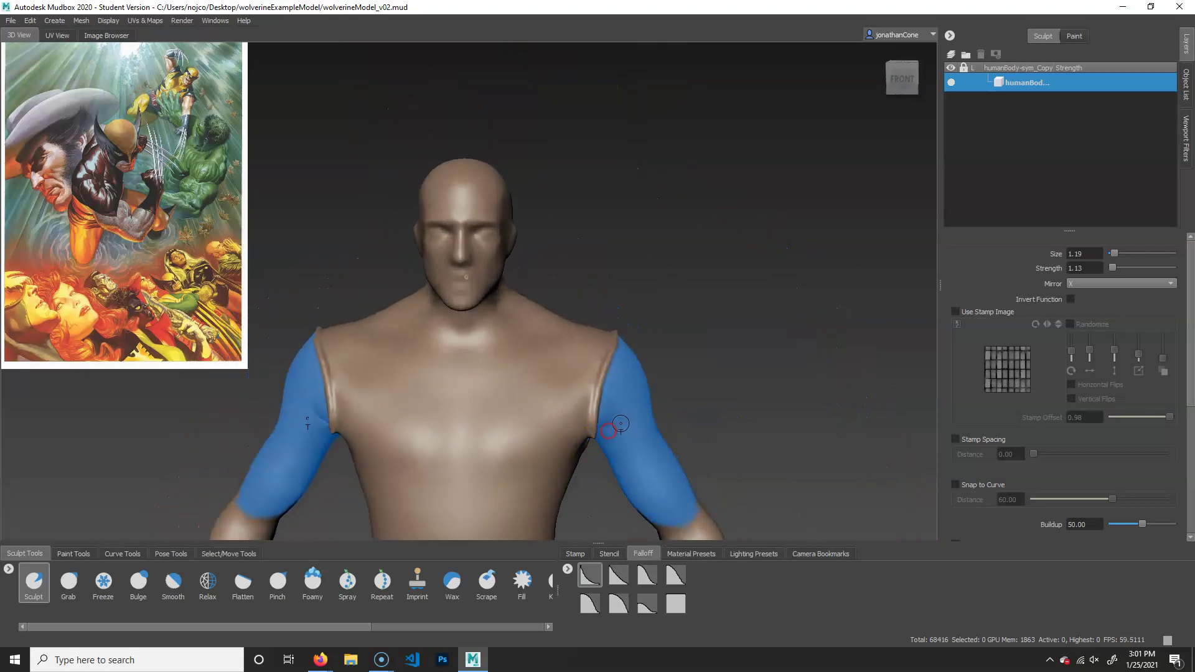
pyautogui.keyDown('alt'); pyautogui.moveTo(617, 426); pyautogui.dragTo(624, 417, button='middle'); pyautogui.keyUp('alt')
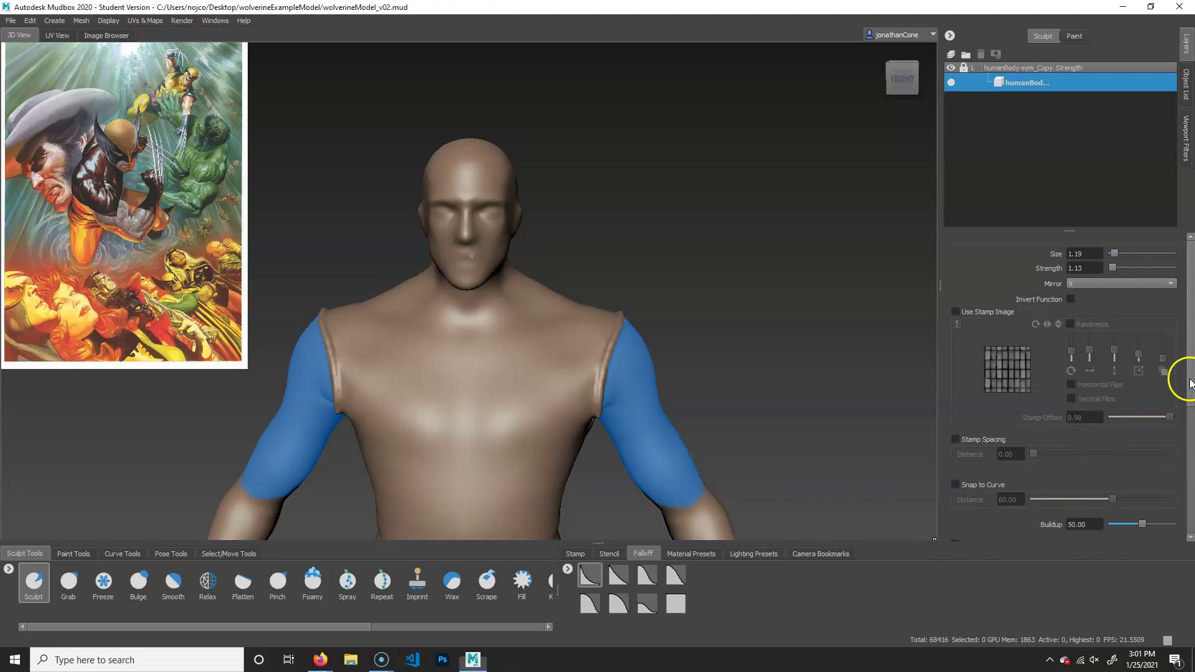
pyautogui.scroll(-5, 1184, 446)
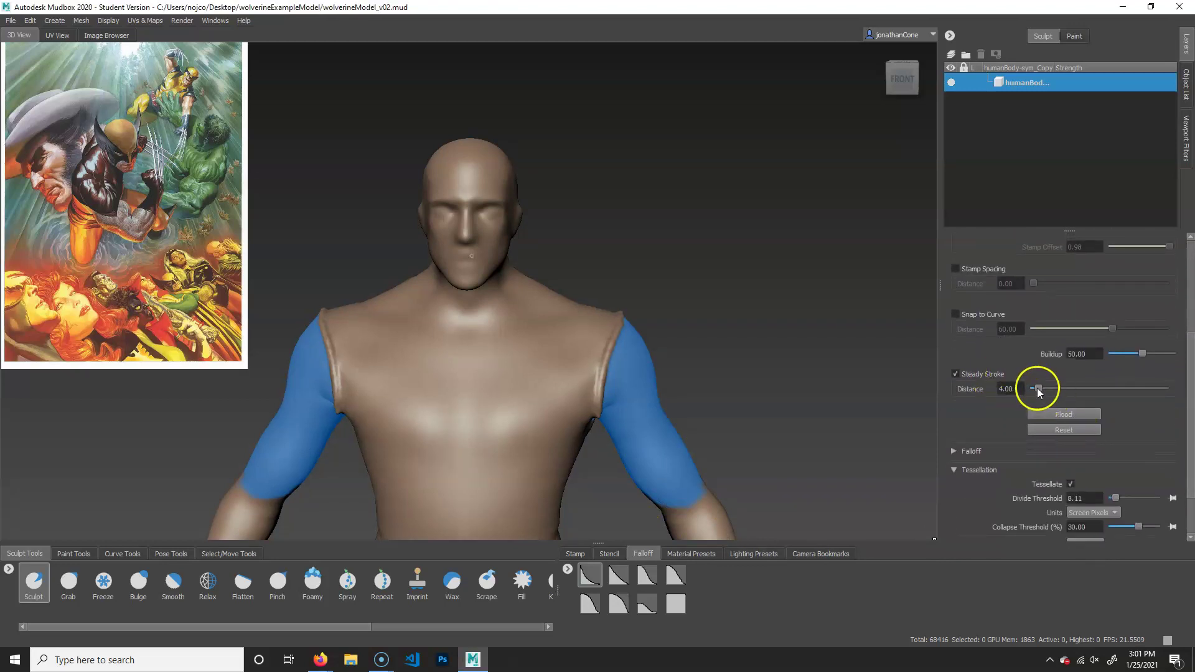
pyautogui.moveTo(501, 250); pyautogui.dragTo(452, 495)
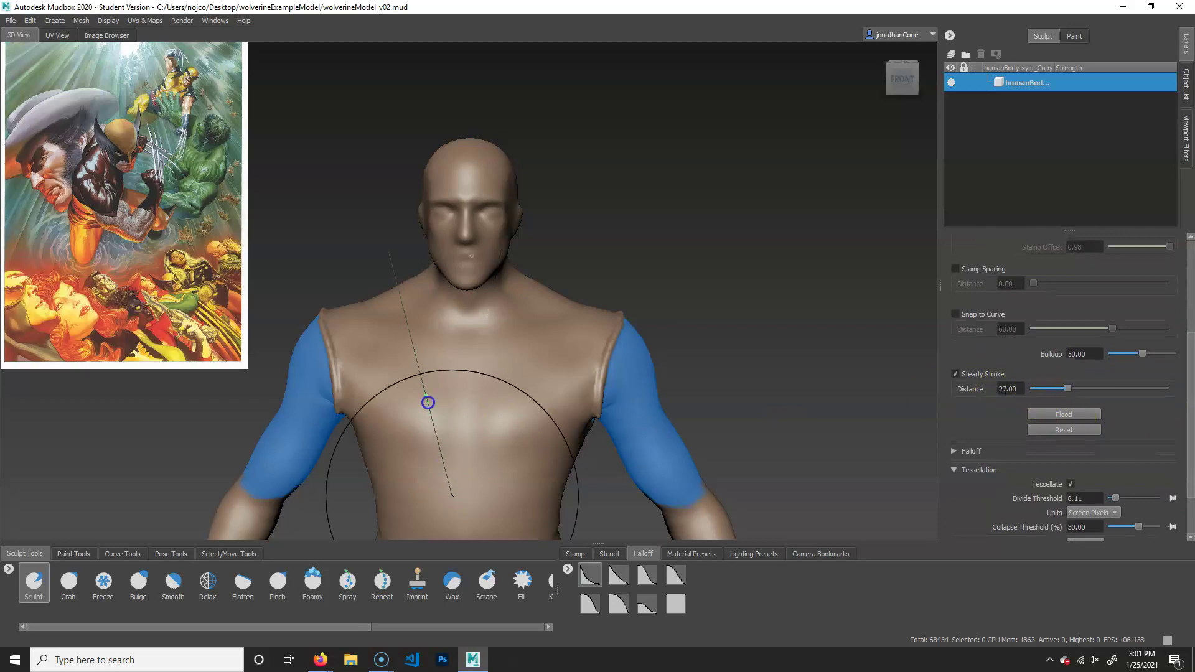
pyautogui.moveTo(427, 380); pyautogui.dragTo(429, 380)
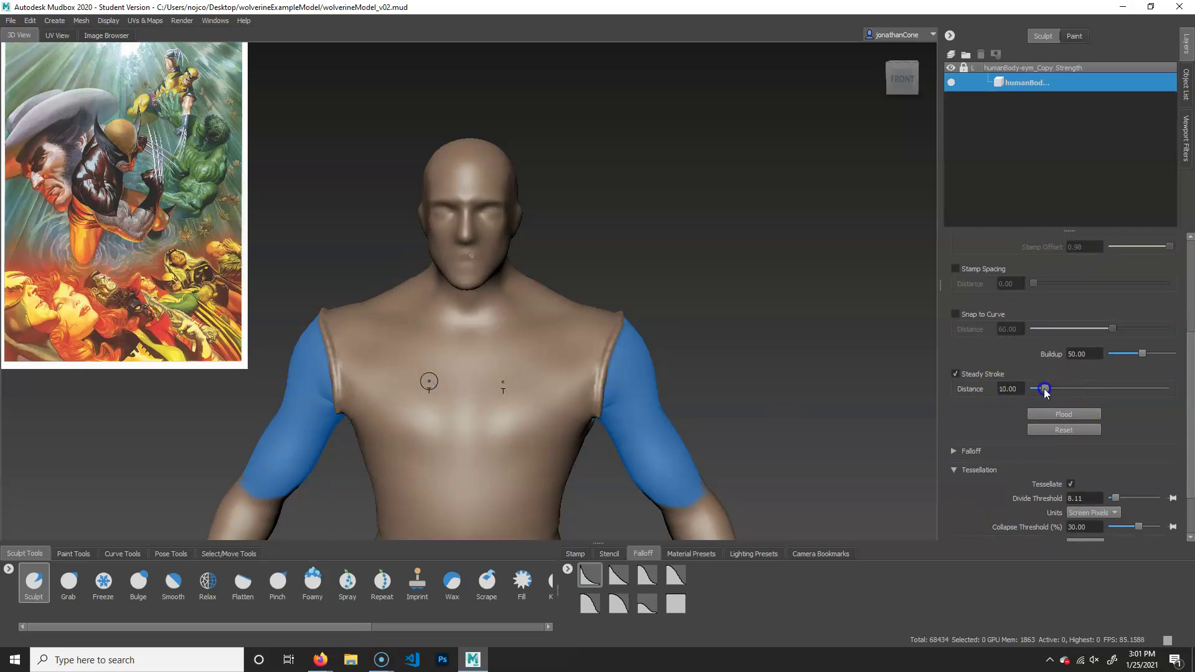
pyautogui.moveTo(449, 482); pyautogui.dragTo(418, 412)
pyautogui.moveTo(418, 364)
pyautogui.mouseDown()
pyautogui.moveTo(493, 328)
pyautogui.moveTo(586, 351)
pyautogui.mouseUp()
pyautogui.moveTo(480, 287); pyautogui.dragTo(376, 443)
pyautogui.hotkey('ctrl', 'z')
pyautogui.moveTo(1115, 499); pyautogui.dragTo(1113, 501)
pyautogui.hotkey('ctrl', 'z')
# Sculpt a mirrored seam inside the armhole edge, from the front of the armpit over the shoulder and down the back to the armpit
pyautogui.keyDown('alt'); pyautogui.moveTo(661, 393); pyautogui.dragTo(642, 409); pyautogui.keyUp('alt')
pyautogui.moveTo(555, 414); pyautogui.dragTo(548, 396)
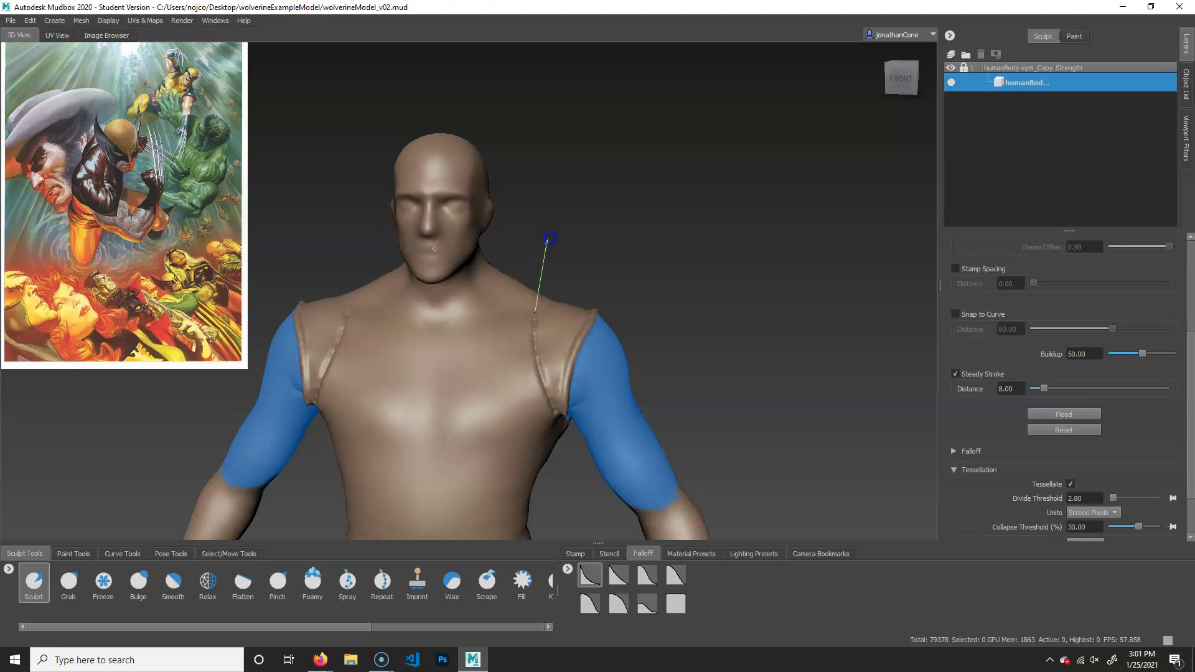
pyautogui.moveTo(686, 331)
pyautogui.keyDown('alt'); pyautogui.mouseDown()
pyautogui.moveTo(754, 373)
pyautogui.moveTo(734, 360)
pyautogui.moveTo(464, 424)
pyautogui.moveTo(488, 376)
pyautogui.moveTo(423, 380)
pyautogui.moveTo(495, 299)
pyautogui.mouseUp(); pyautogui.keyUp('alt')
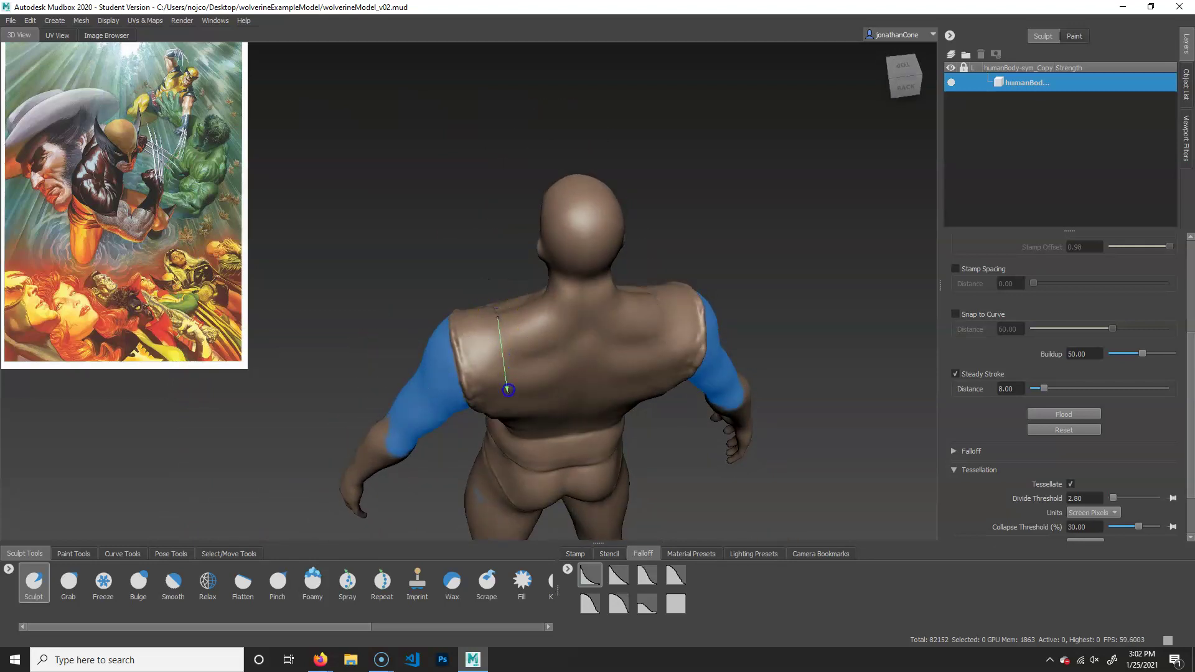
pyautogui.moveTo(462, 472); pyautogui.dragTo(462, 476)
pyautogui.keyDown('alt'); pyautogui.moveTo(564, 478); pyautogui.dragTo(598, 365); pyautogui.keyUp('alt')
pyautogui.keyDown('alt'); pyautogui.moveTo(541, 402); pyautogui.dragTo(594, 399, button='right'); pyautogui.keyUp('alt')
pyautogui.moveTo(532, 281)
pyautogui.mouseDown()
pyautogui.moveTo(521, 350)
pyautogui.moveTo(497, 352)
pyautogui.mouseUp()
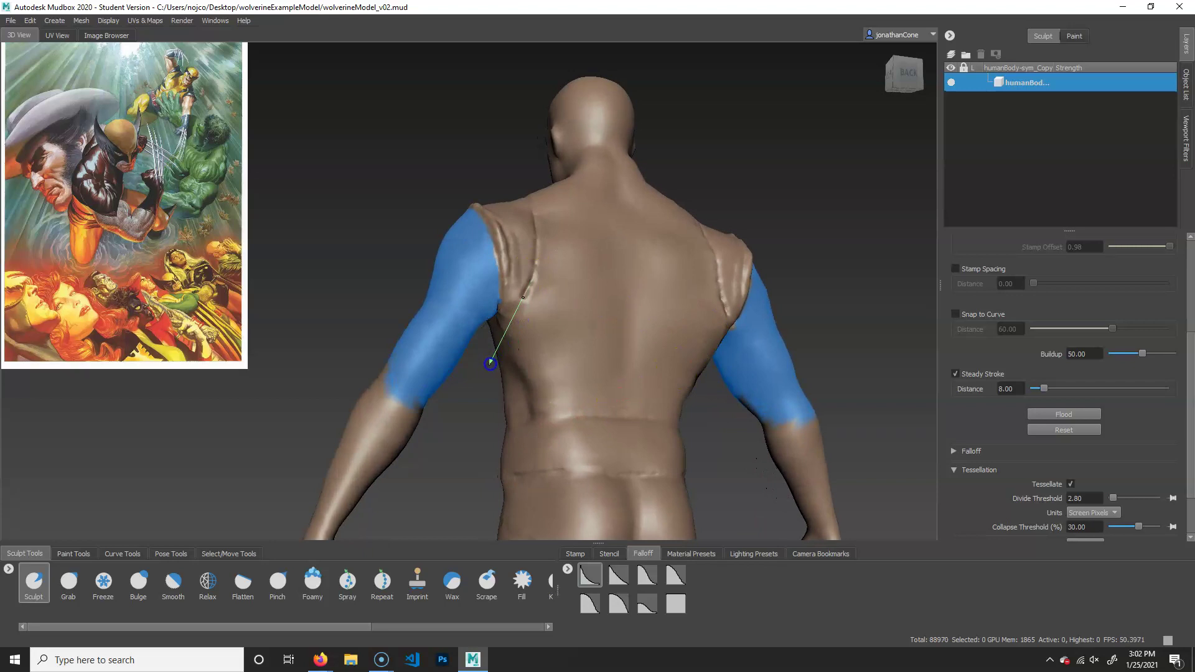
# Freeze the chest beside the inner side of the new shoulder seam, working down around the armpit
pyautogui.keyDown('alt'); pyautogui.moveTo(590, 427); pyautogui.dragTo(639, 386); pyautogui.keyUp('alt')
pyautogui.keyDown('alt'); pyautogui.moveTo(639, 386); pyautogui.dragTo(877, 381, button='right'); pyautogui.keyUp('alt')
pyautogui.keyDown('alt'); pyautogui.moveTo(787, 387); pyautogui.dragTo(722, 408); pyautogui.keyUp('alt')
pyautogui.click(103, 581)
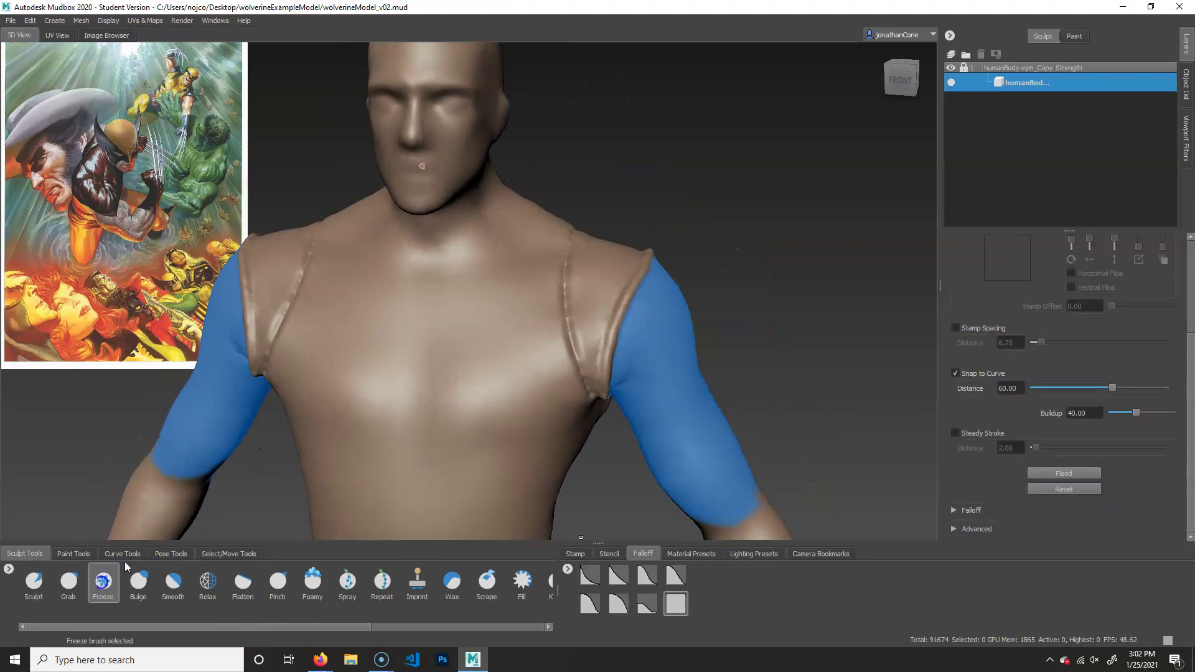
pyautogui.moveTo(555, 264)
pyautogui.mouseDown()
pyautogui.moveTo(575, 386)
pyautogui.moveTo(542, 306)
pyautogui.moveTo(568, 416)
pyautogui.moveTo(560, 398)
pyautogui.moveTo(584, 398)
pyautogui.moveTo(646, 471)
pyautogui.mouseUp()
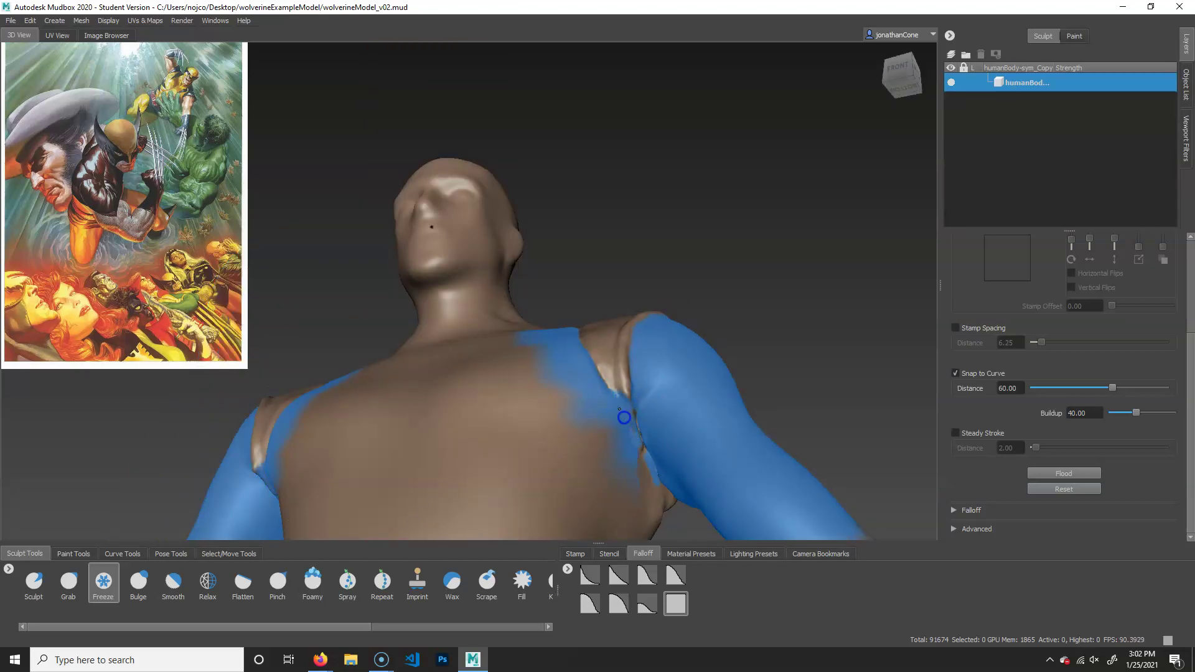
pyautogui.keyDown('alt'); pyautogui.moveTo(664, 339); pyautogui.dragTo(595, 224); pyautogui.keyUp('alt')
pyautogui.hotkey('ctrl', 'a')
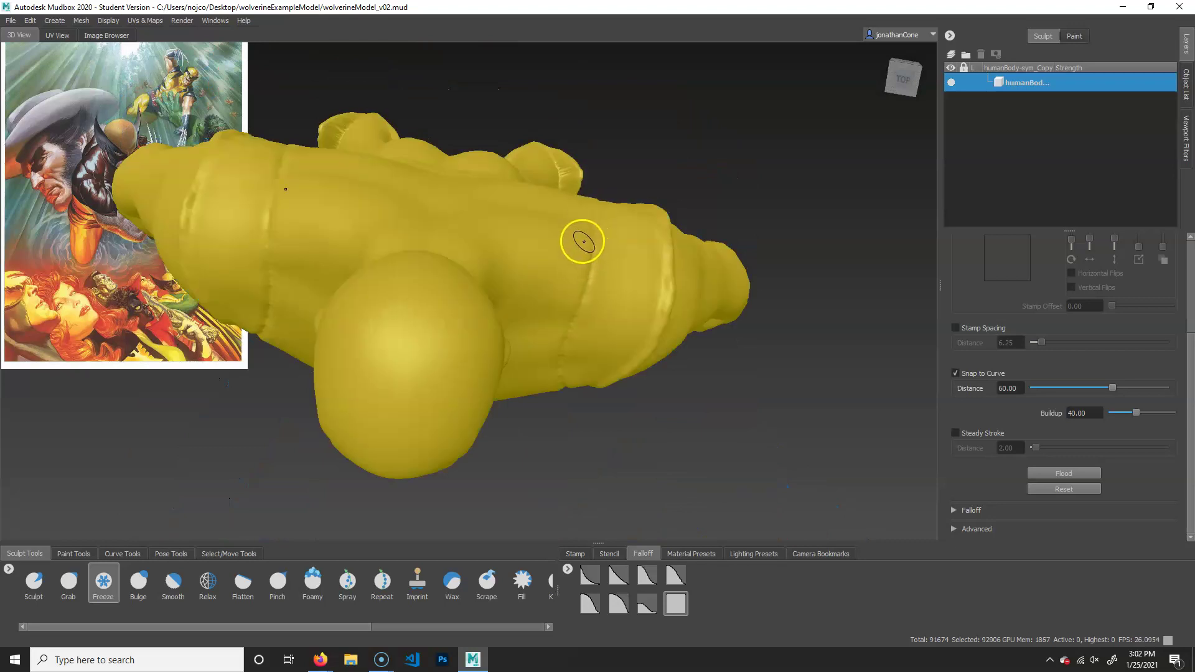
pyautogui.click(1186, 87)
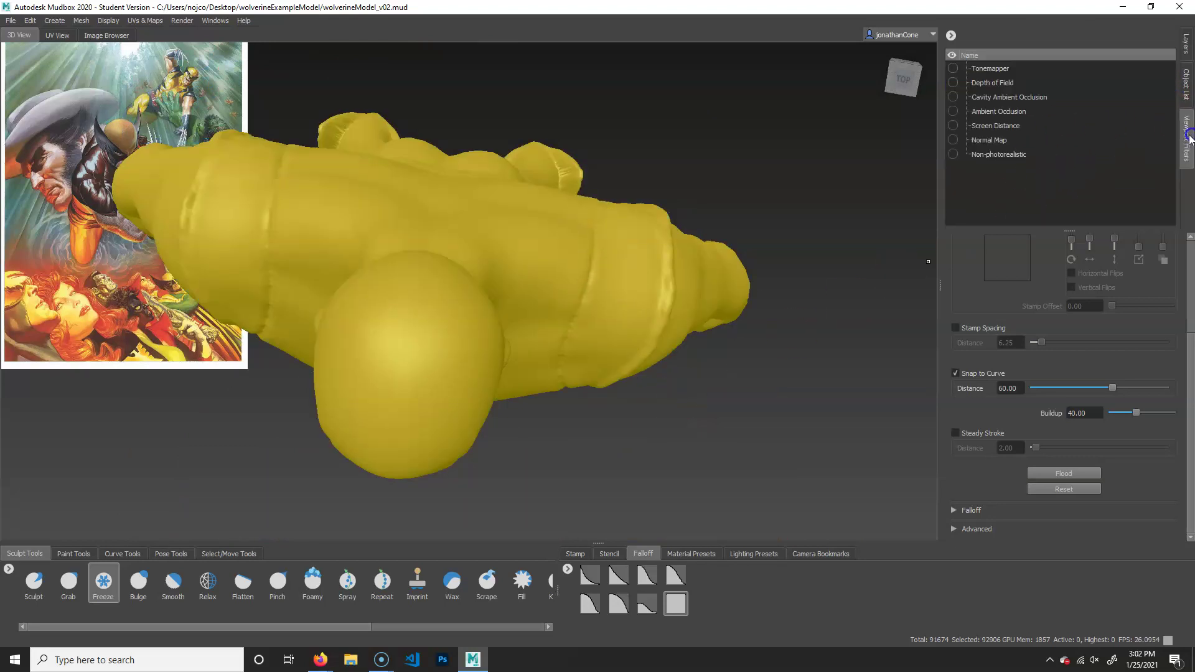
pyautogui.scroll(-3, 1057, 155)
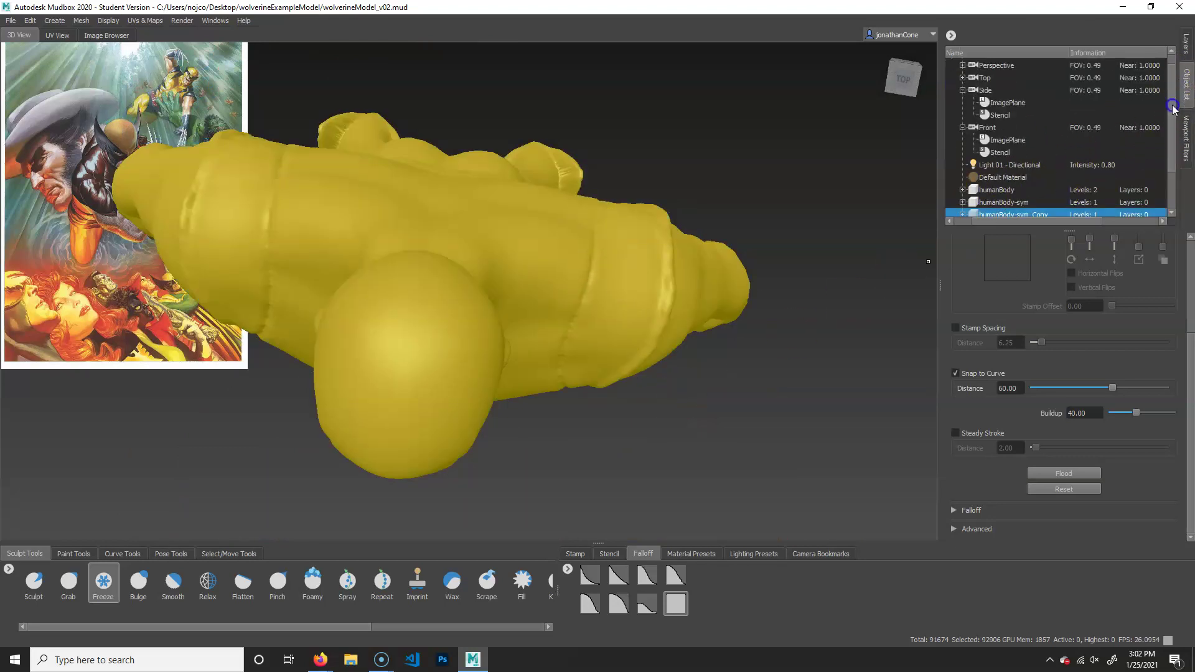
pyautogui.click(1058, 166)
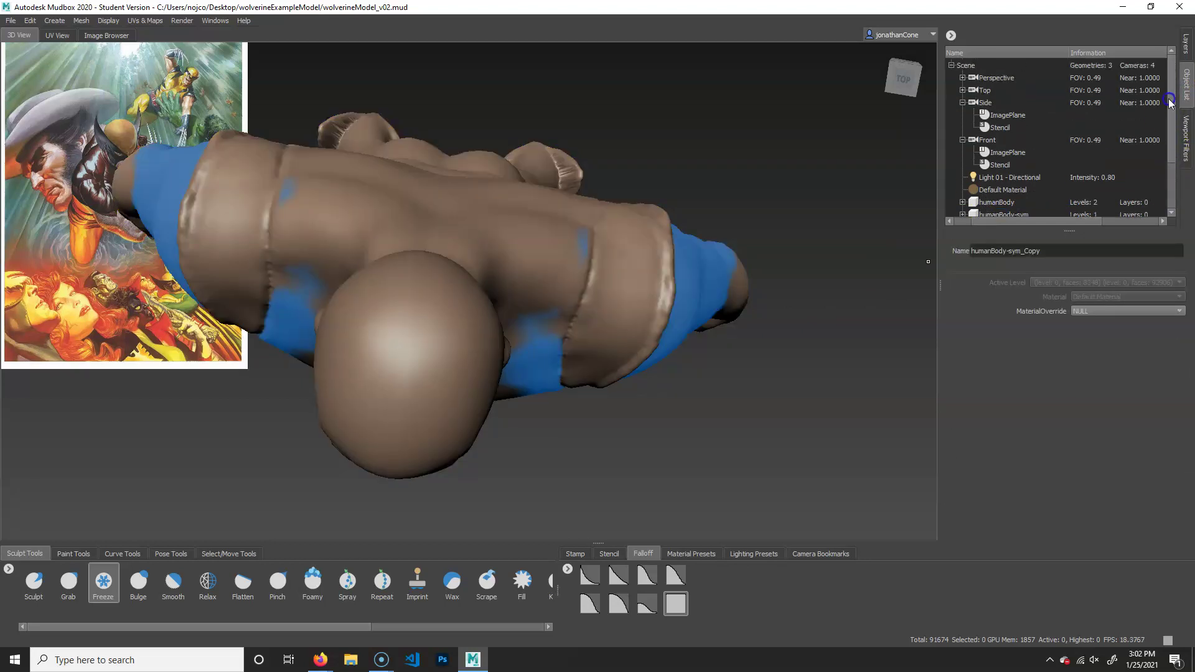
pyautogui.click(1186, 45)
# Extend the frozen area along the seam's inner side over the shoulder and down the upper back, leaving the shoulder strip between seam and armhole unfrozen
pyautogui.moveTo(758, 382)
pyautogui.keyDown('alt'); pyautogui.mouseDown()
pyautogui.moveTo(661, 304)
pyautogui.moveTo(576, 269)
pyautogui.moveTo(512, 314)
pyautogui.mouseUp(); pyautogui.keyUp('alt')
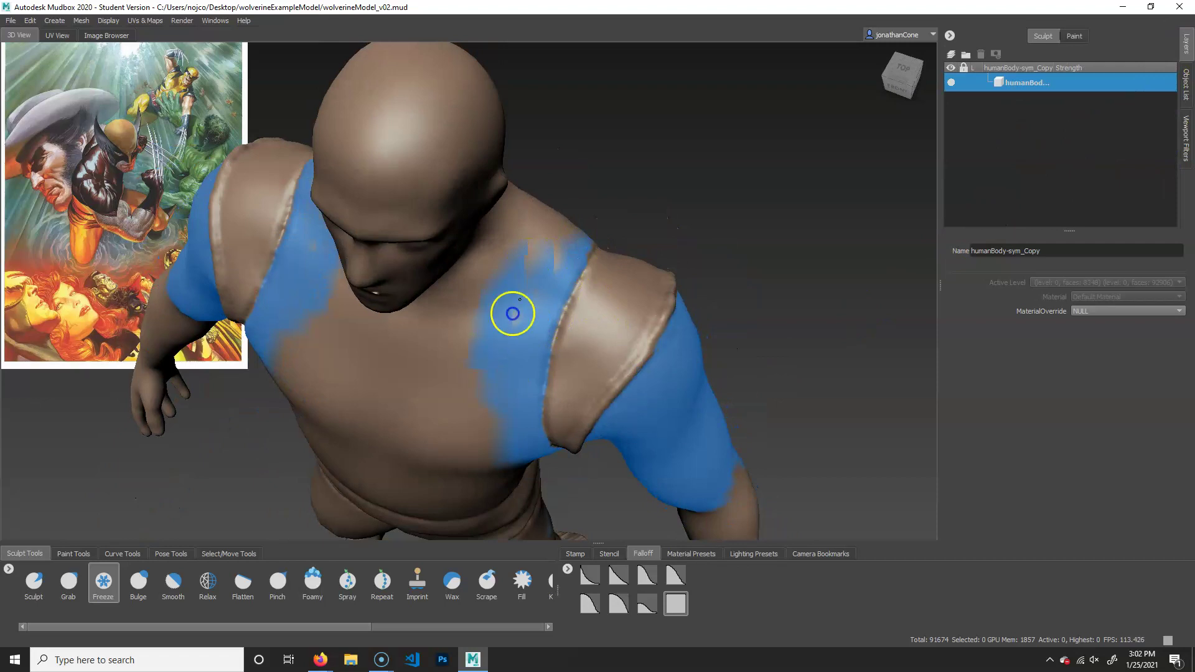
pyautogui.moveTo(494, 450)
pyautogui.keyDown('alt'); pyautogui.mouseDown()
pyautogui.moveTo(427, 366)
pyautogui.moveTo(501, 344)
pyautogui.moveTo(413, 293)
pyautogui.moveTo(393, 319)
pyautogui.moveTo(424, 420)
pyautogui.moveTo(443, 347)
pyautogui.moveTo(457, 345)
pyautogui.mouseUp(); pyautogui.keyUp('alt')
pyautogui.keyDown('alt'); pyautogui.moveTo(490, 436); pyautogui.dragTo(509, 409, button='middle'); pyautogui.keyUp('alt')
pyautogui.moveTo(509, 408)
pyautogui.keyDown('alt'); pyautogui.mouseDown()
pyautogui.moveTo(491, 339)
pyautogui.moveTo(458, 310)
pyautogui.moveTo(427, 227)
pyautogui.moveTo(436, 381)
pyautogui.moveTo(453, 328)
pyautogui.mouseUp(); pyautogui.keyUp('alt')
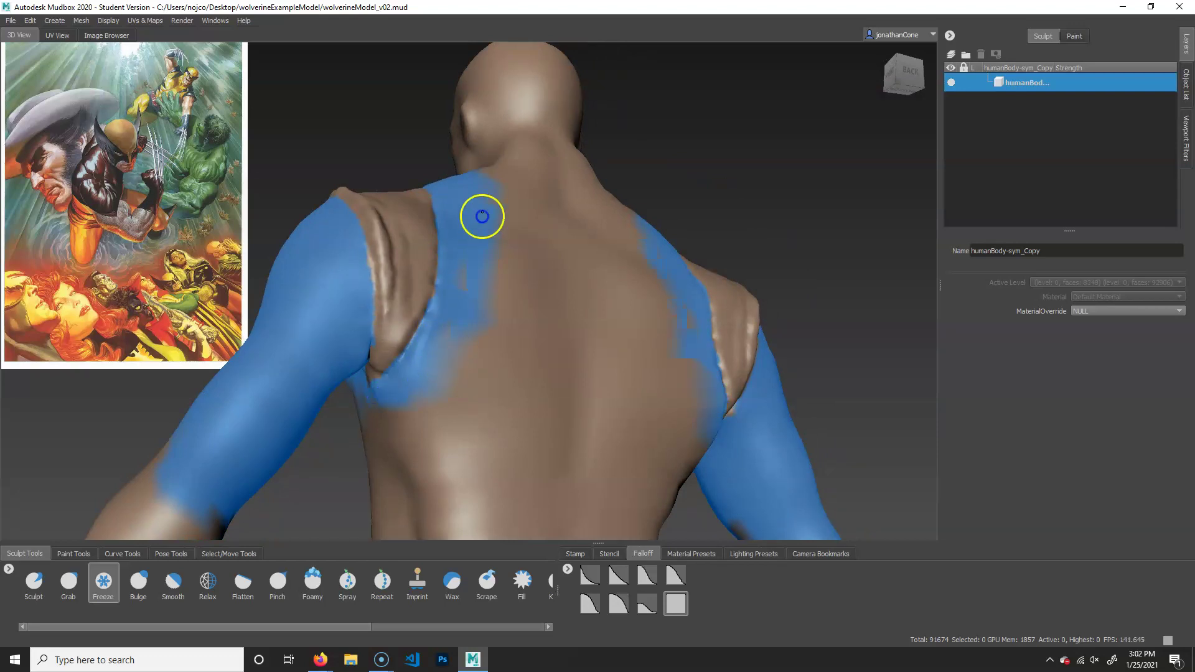
pyautogui.moveTo(489, 261)
pyautogui.keyDown('alt'); pyautogui.mouseDown()
pyautogui.moveTo(672, 410)
pyautogui.moveTo(600, 347)
pyautogui.moveTo(469, 181)
pyautogui.mouseUp(); pyautogui.keyUp('alt')
pyautogui.moveTo(416, 266); pyautogui.dragTo(413, 381)
pyautogui.keyDown('alt'); pyautogui.moveTo(672, 283); pyautogui.dragTo(475, 397, button='right'); pyautogui.keyUp('alt')
pyautogui.keyDown('alt'); pyautogui.moveTo(586, 381); pyautogui.dragTo(616, 370, button='middle'); pyautogui.keyUp('alt')
pyautogui.keyDown('alt'); pyautogui.moveTo(615, 369); pyautogui.dragTo(666, 387); pyautogui.keyUp('alt')
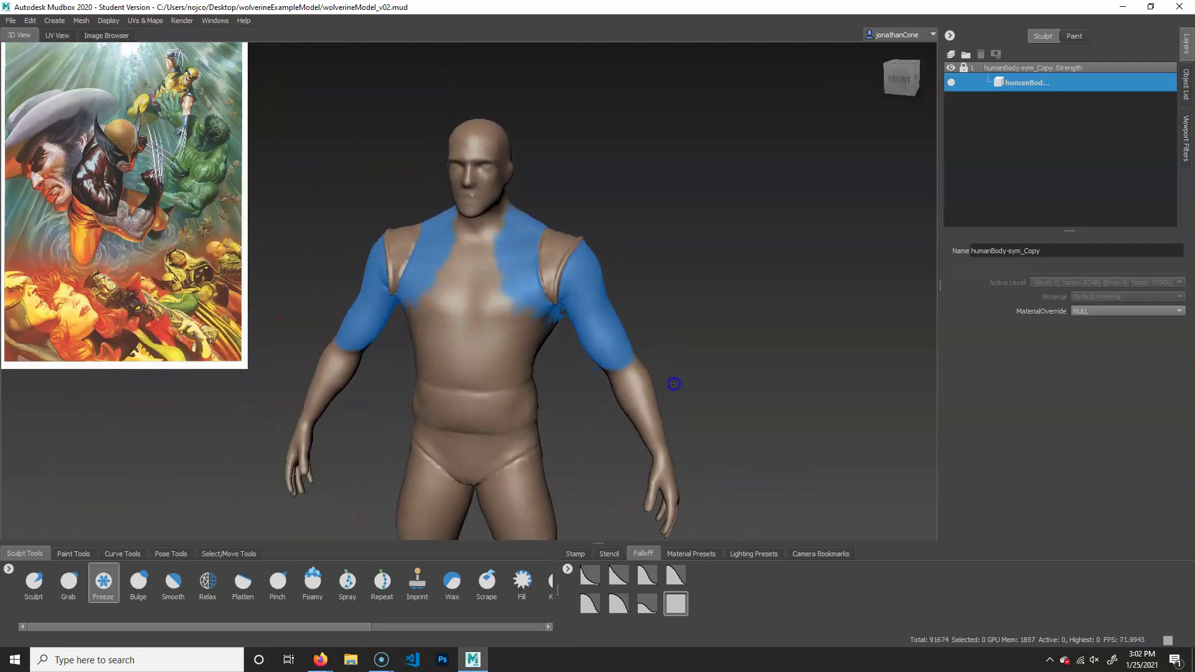
pyautogui.scroll(4, 734, 419)
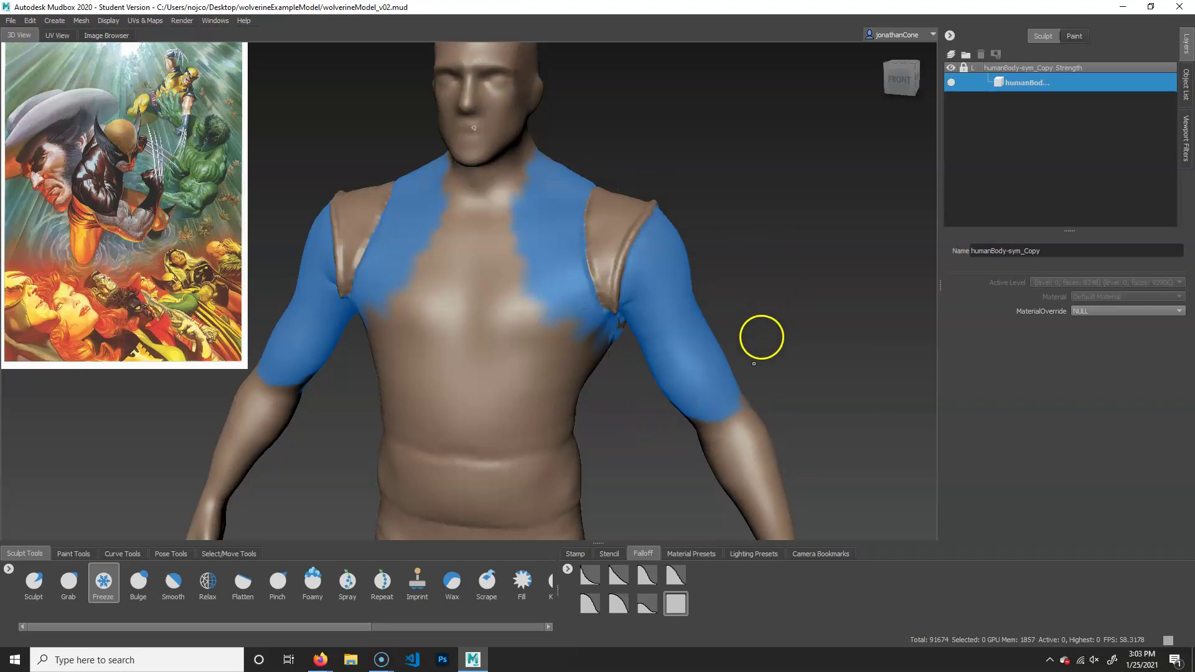
pyautogui.keyDown('alt'); pyautogui.moveTo(799, 408); pyautogui.dragTo(828, 408, button='middle'); pyautogui.keyUp('alt')
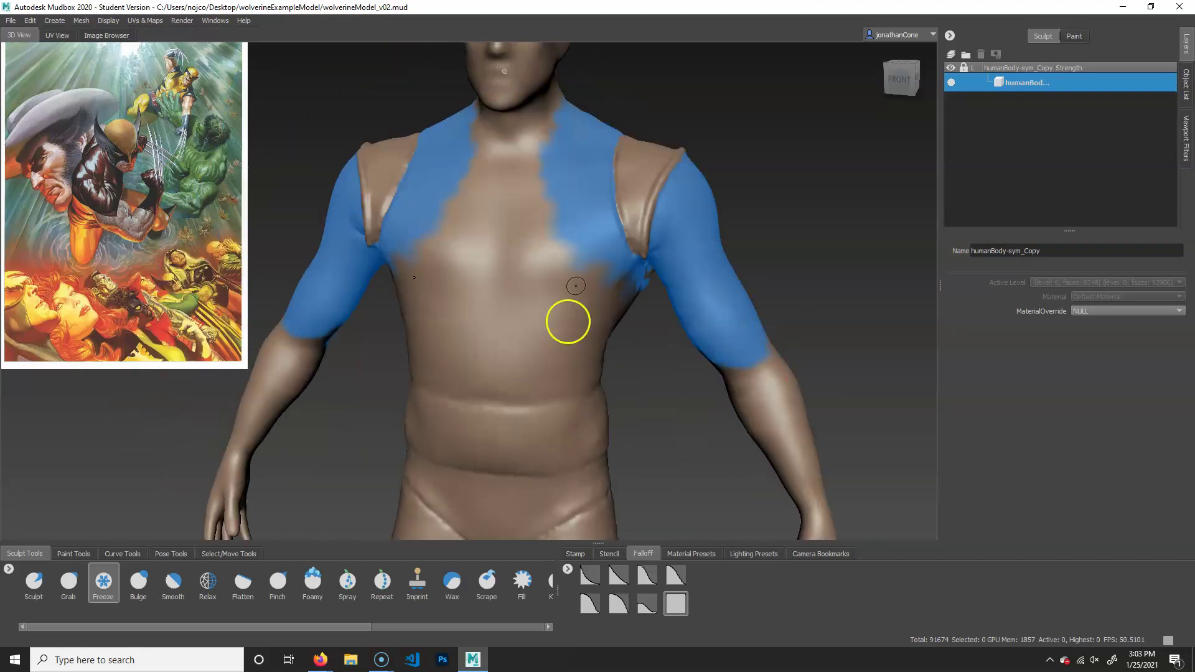